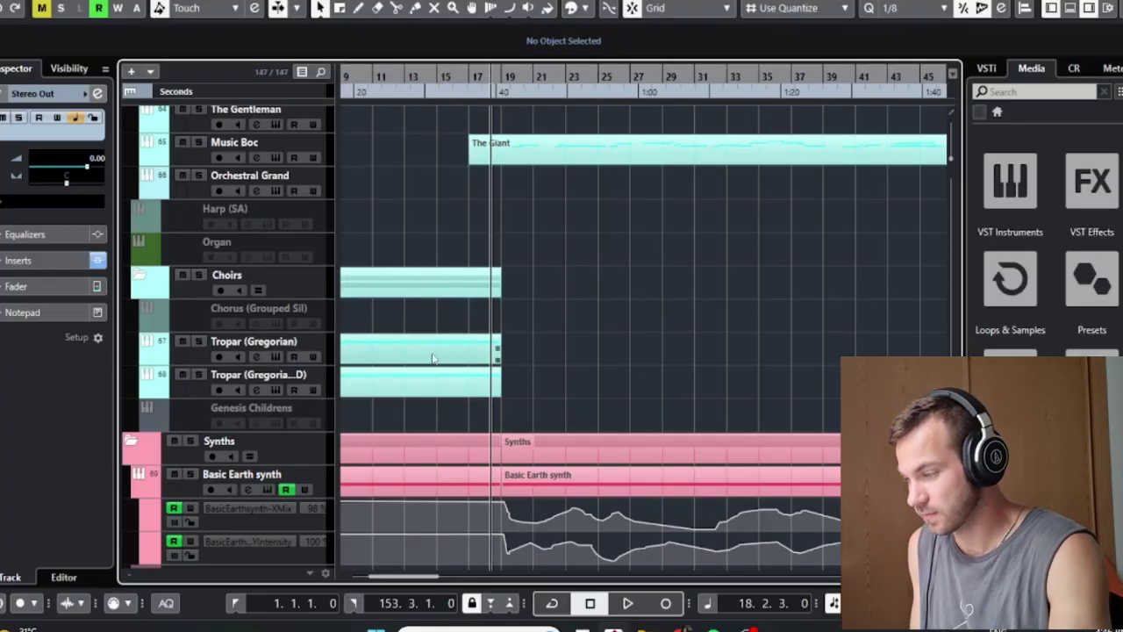
Fit the full orchestral arrangement in view and start project playback
{"action": "key", "text": "shift+f"}
{"action": "scroll", "coordinate": [426, 355], "scroll_direction": "up", "scroll_amount": 4}
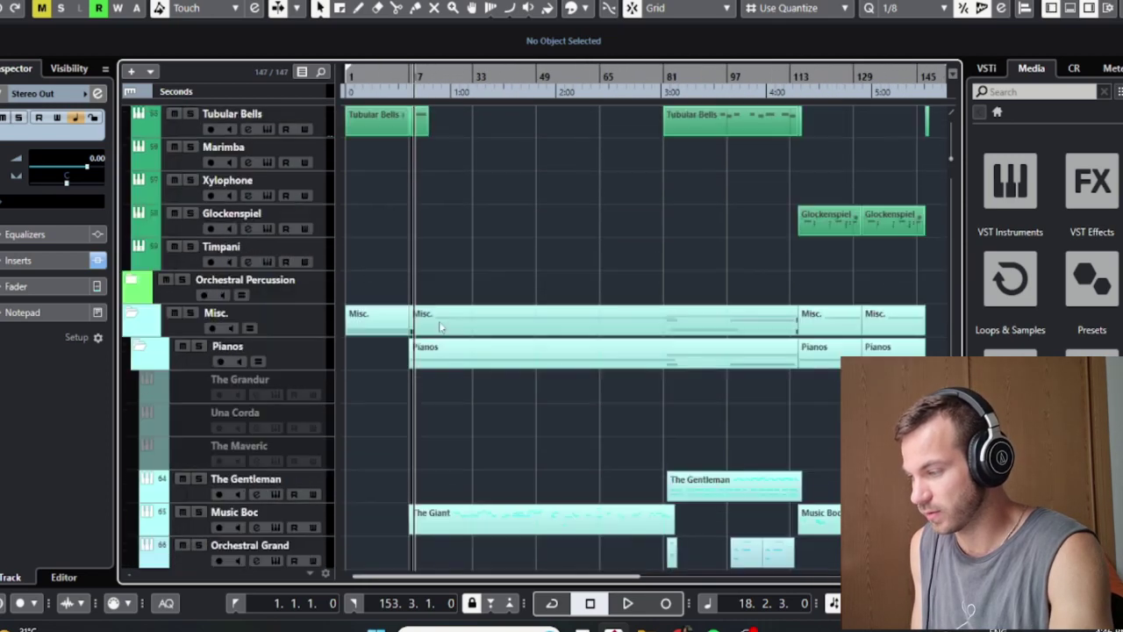
{"action": "scroll", "coordinate": [439, 321], "scroll_direction": "down", "scroll_amount": 3}
{"action": "key", "text": "space"}
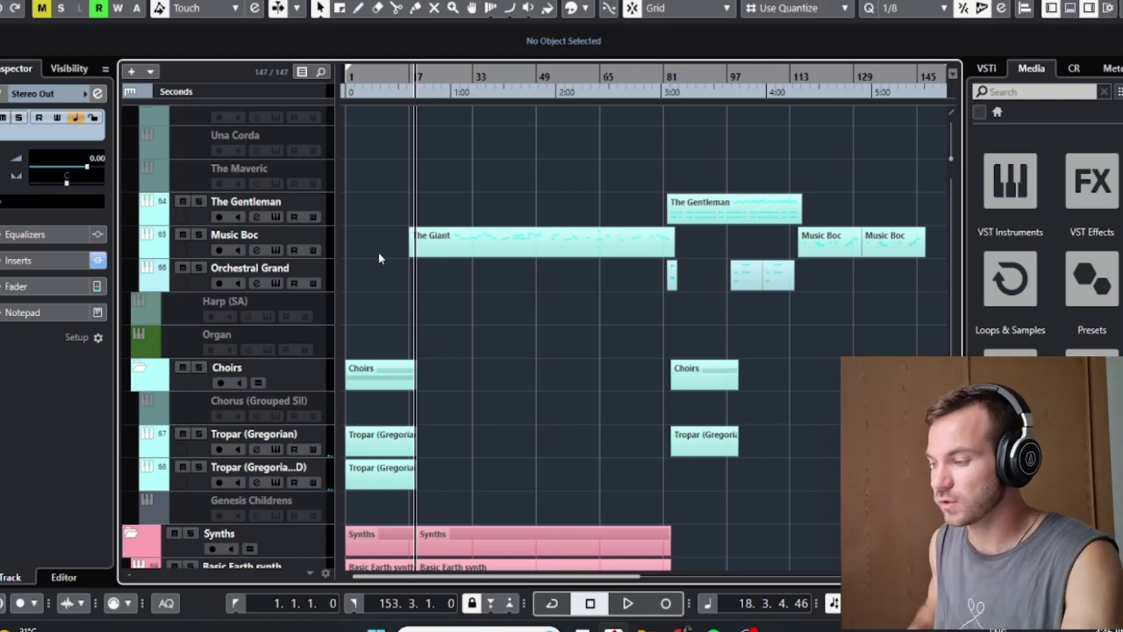
{"action": "double_click", "coordinate": [429, 249]}
{"action": "key", "text": "g"}
{"action": "key", "text": "g"}
{"action": "key", "text": "g"}
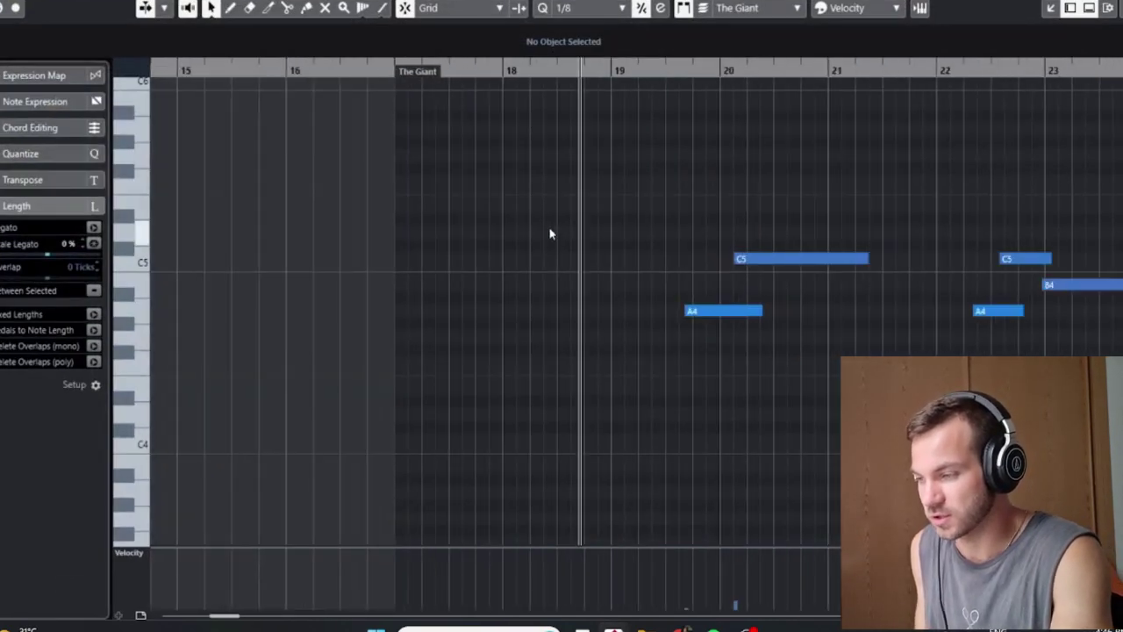
{"action": "scroll", "coordinate": [733, 364], "scroll_direction": "right", "scroll_amount": 8}
{"action": "key", "text": "g"}
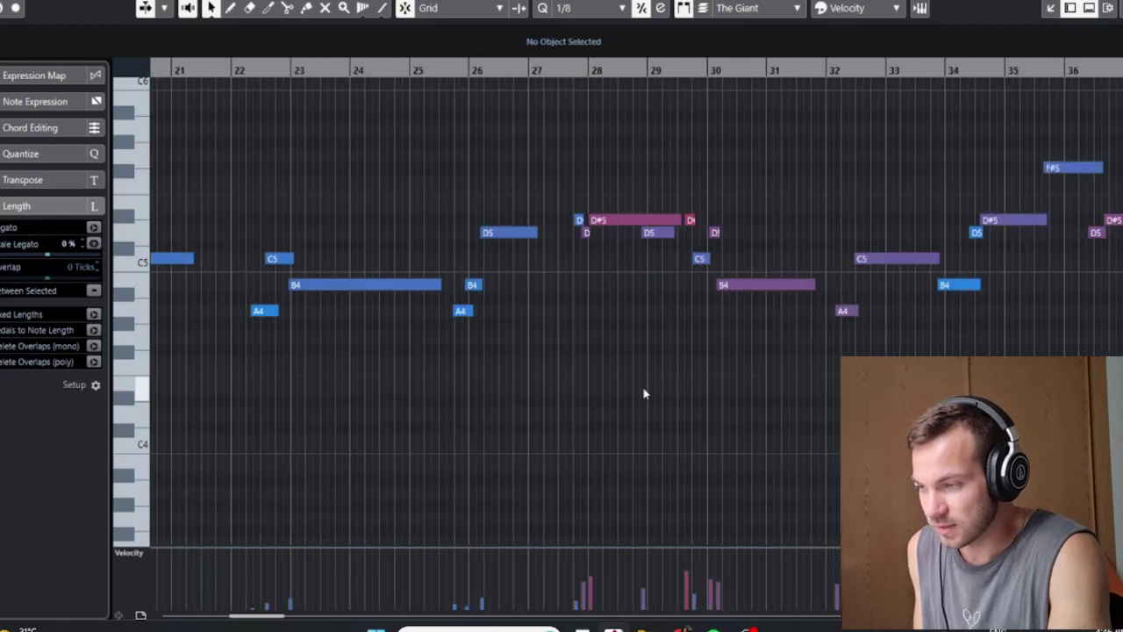
{"action": "scroll", "coordinate": [712, 268], "scroll_direction": "right", "scroll_amount": 3}
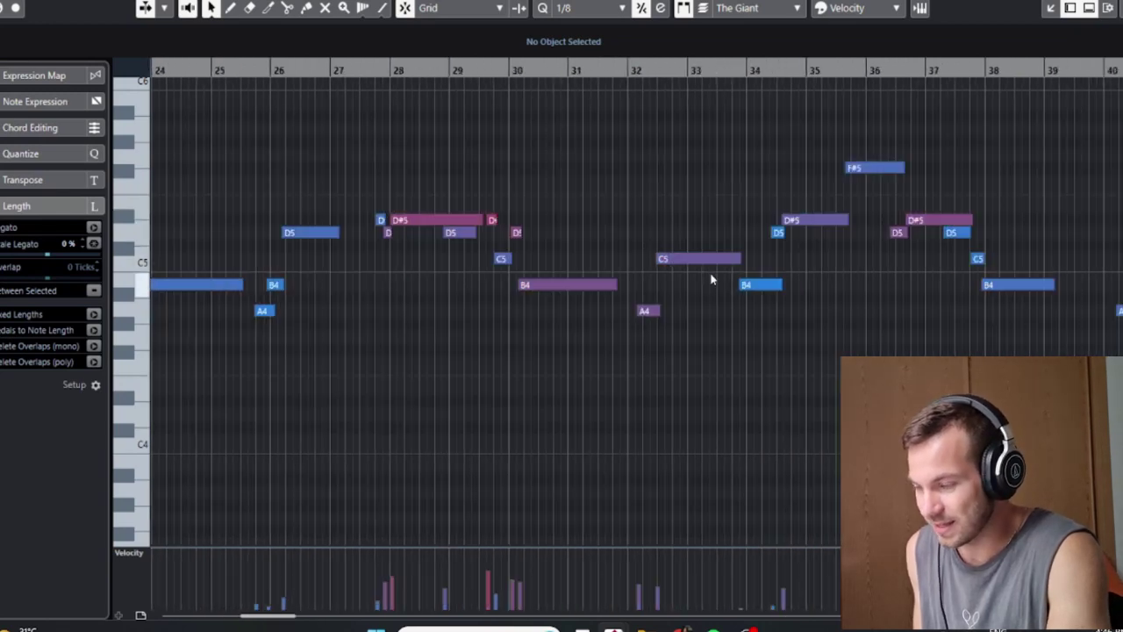
{"action": "key", "text": "g"}
{"action": "key", "text": "g"}
{"action": "scroll", "coordinate": [667, 258], "scroll_direction": "right", "scroll_amount": 10}
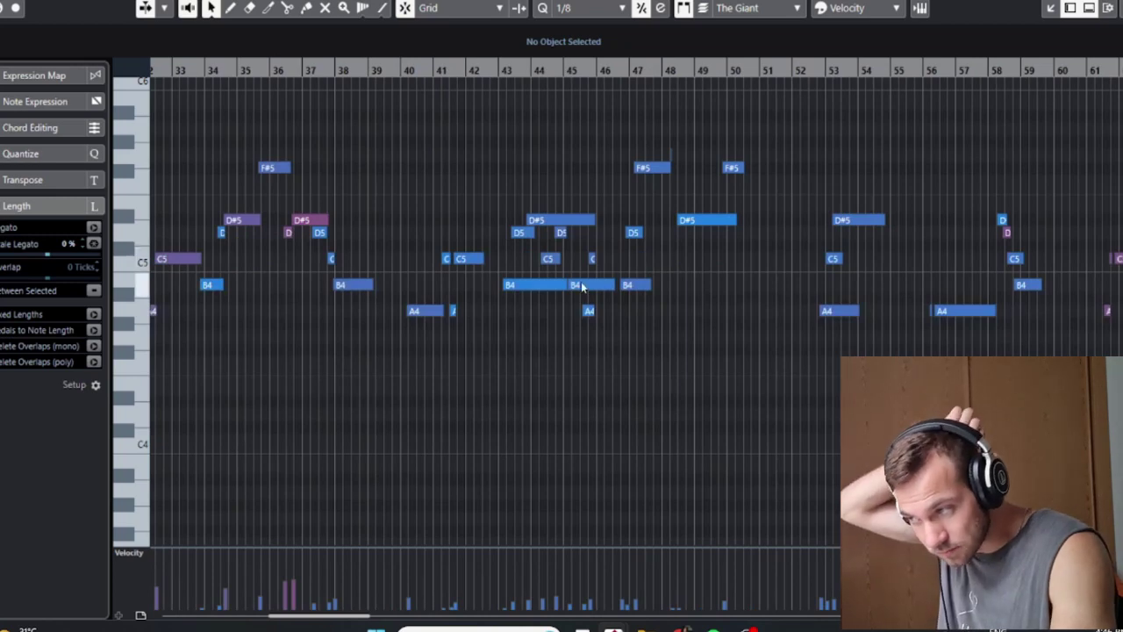
{"action": "scroll", "coordinate": [497, 255], "scroll_direction": "right", "scroll_amount": 5}
{"action": "key", "text": "h"}
{"action": "key", "text": "h"}
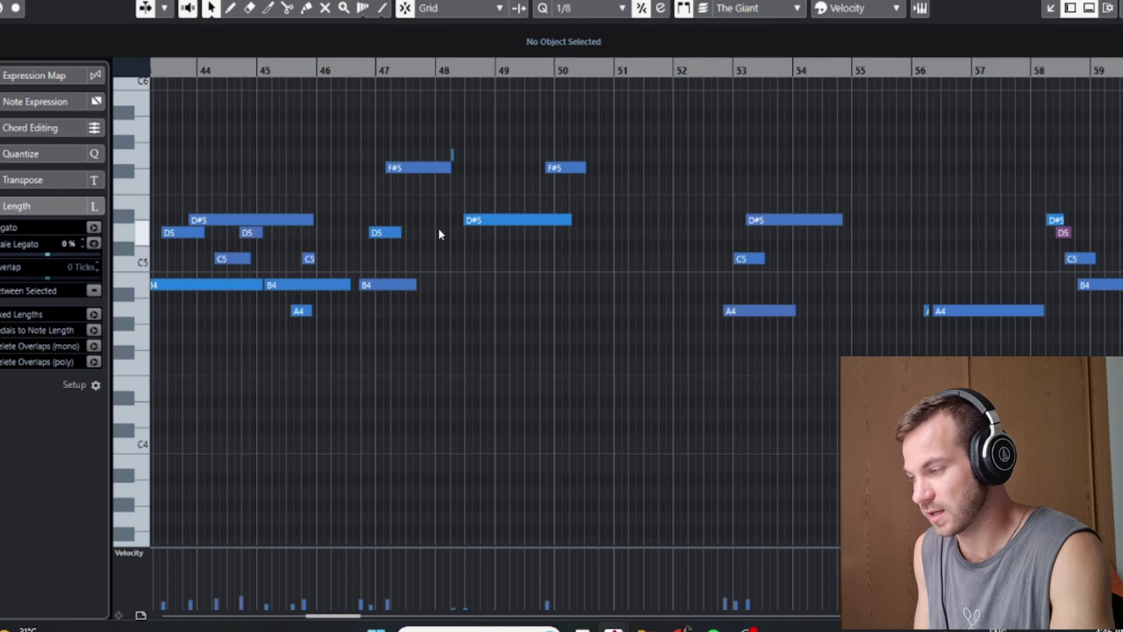
{"action": "scroll", "coordinate": [579, 273], "scroll_direction": "left", "scroll_amount": 4}
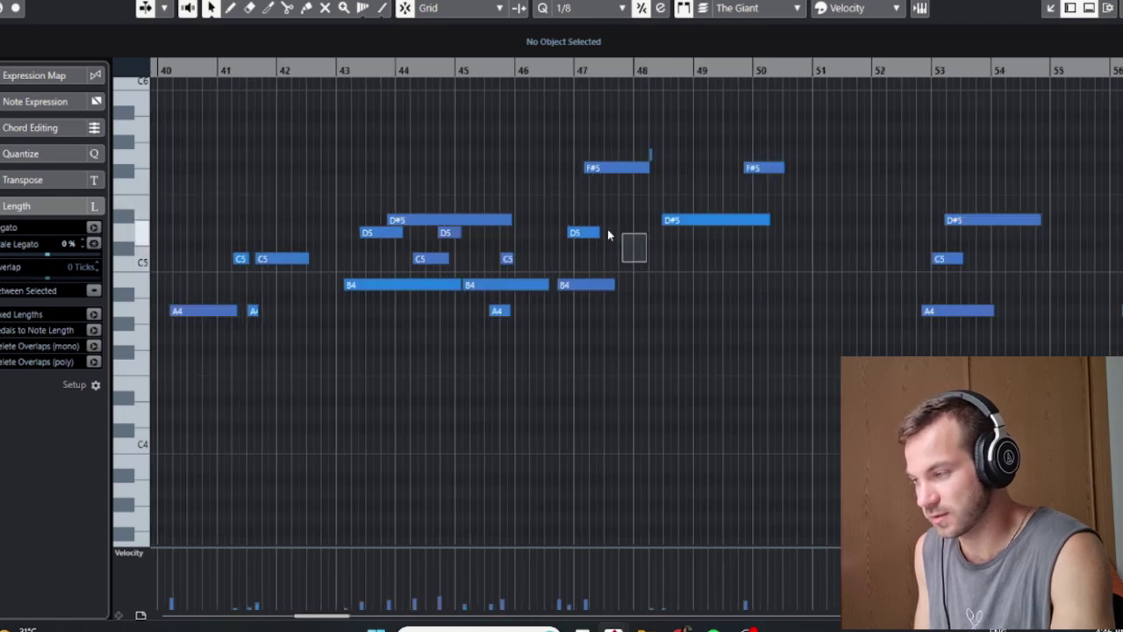
{"action": "left_click_drag", "start_coordinate": [609, 236], "coordinate": [597, 234]}
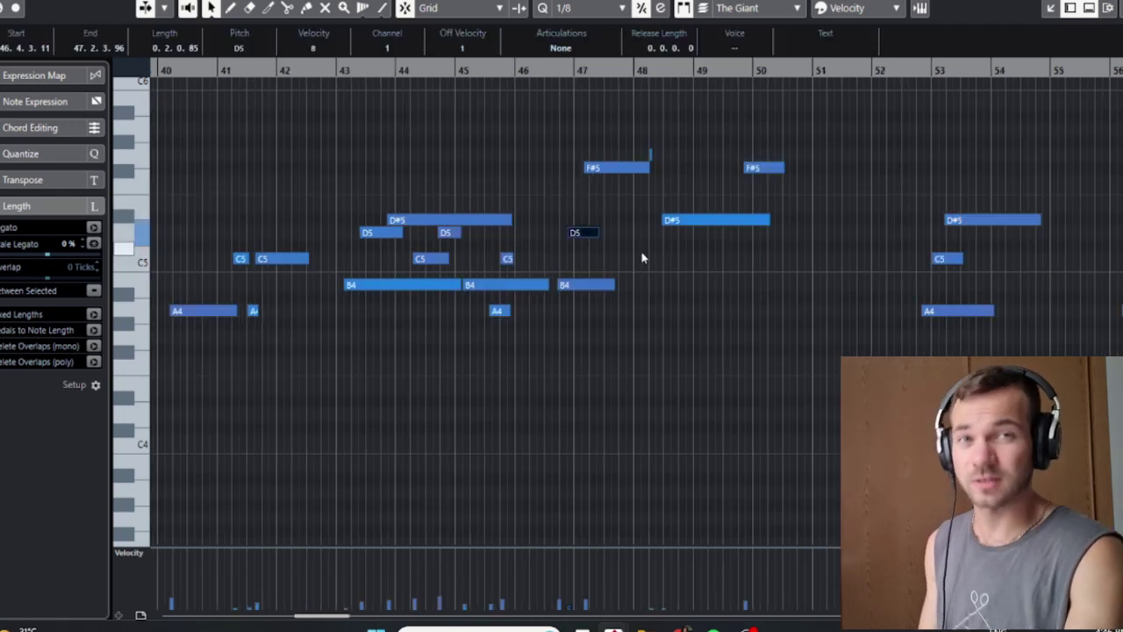
{"action": "scroll", "coordinate": [810, 274], "scroll_direction": "down", "scroll_amount": 1}
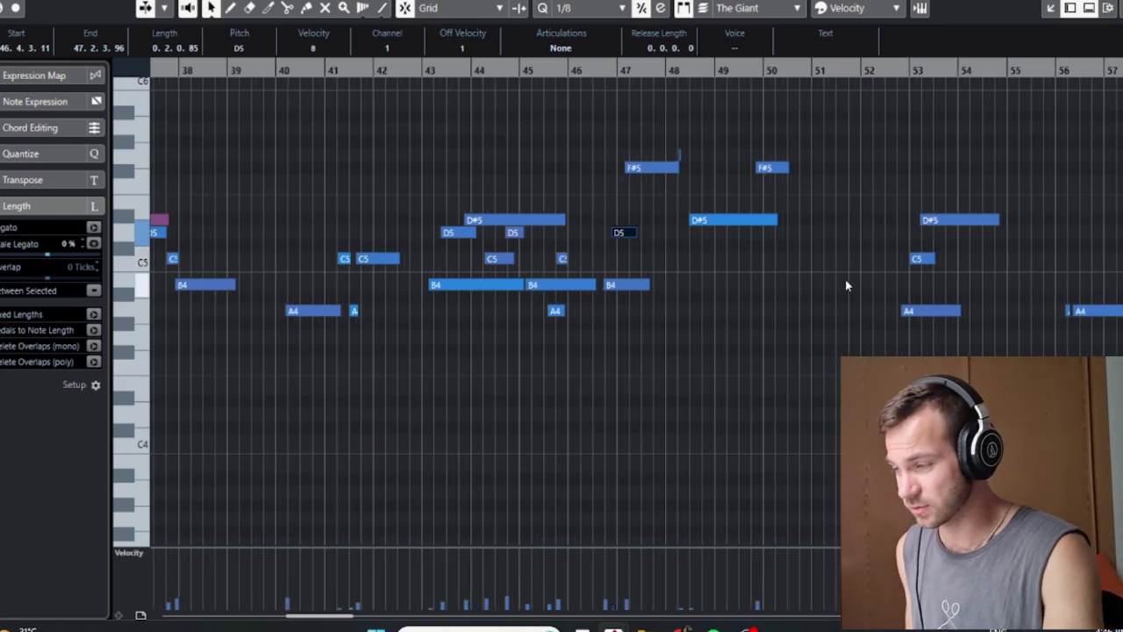
{"action": "scroll", "coordinate": [847, 285], "scroll_direction": "up", "scroll_amount": 3}
{"action": "left_click_drag", "start_coordinate": [328, 144], "coordinate": [362, 159]}
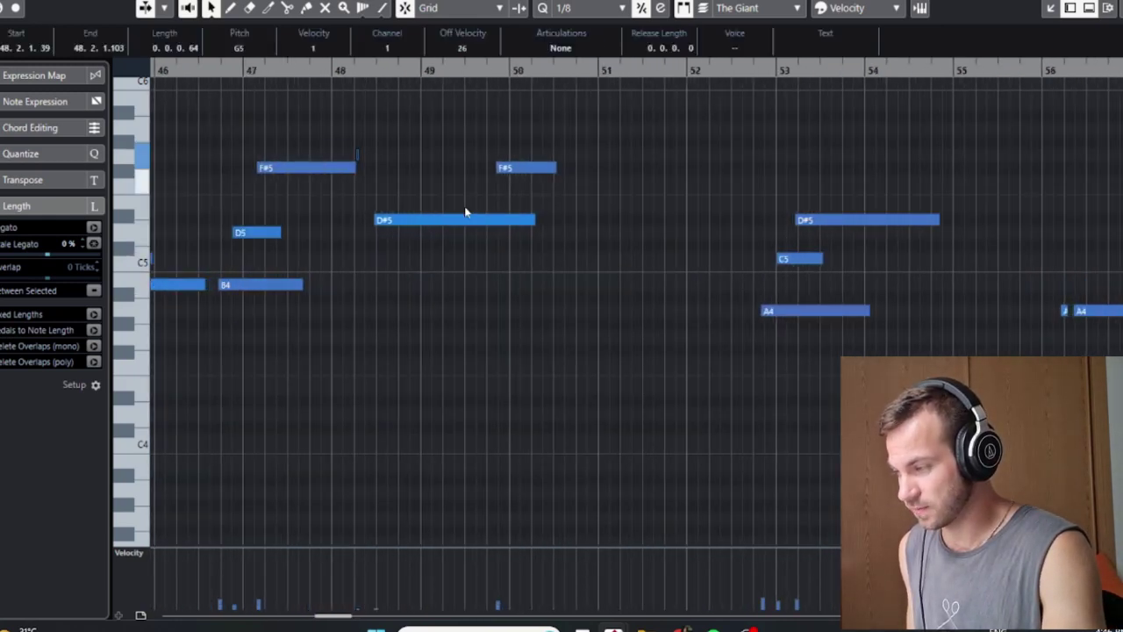
{"action": "scroll", "coordinate": [667, 419], "scroll_direction": "down", "scroll_amount": 2}
{"action": "scroll", "coordinate": [654, 419], "scroll_direction": "right", "scroll_amount": 2}
{"action": "scroll", "coordinate": [647, 419], "scroll_direction": "right", "scroll_amount": 6}
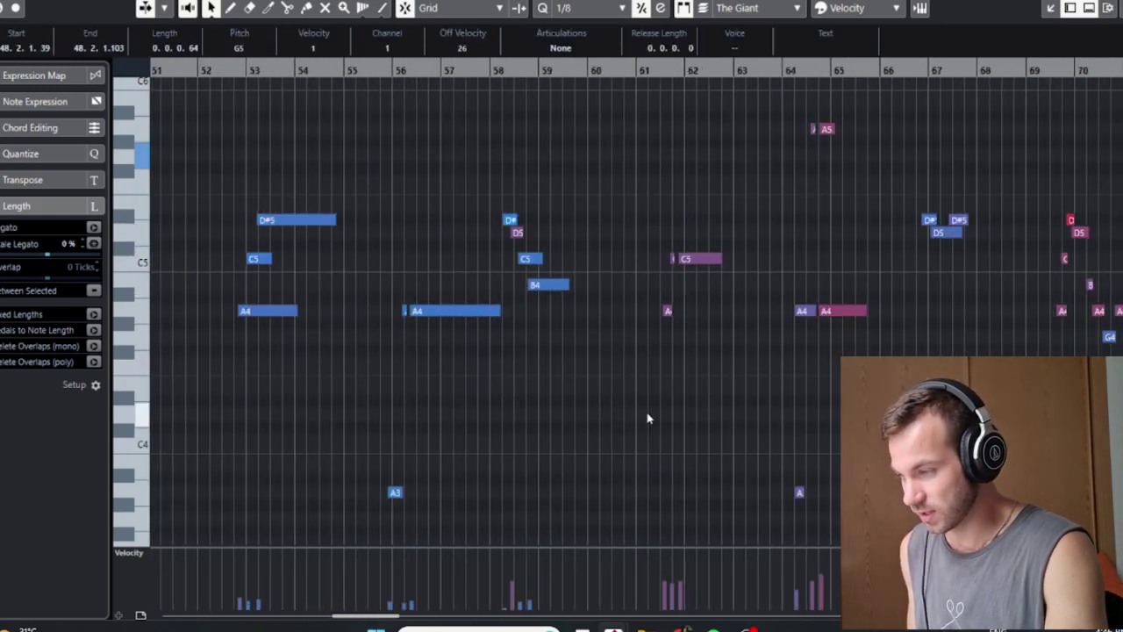
{"action": "scroll", "coordinate": [614, 378], "scroll_direction": "up", "scroll_amount": 1}
{"action": "left_click_drag", "start_coordinate": [424, 121], "coordinate": [471, 120]}
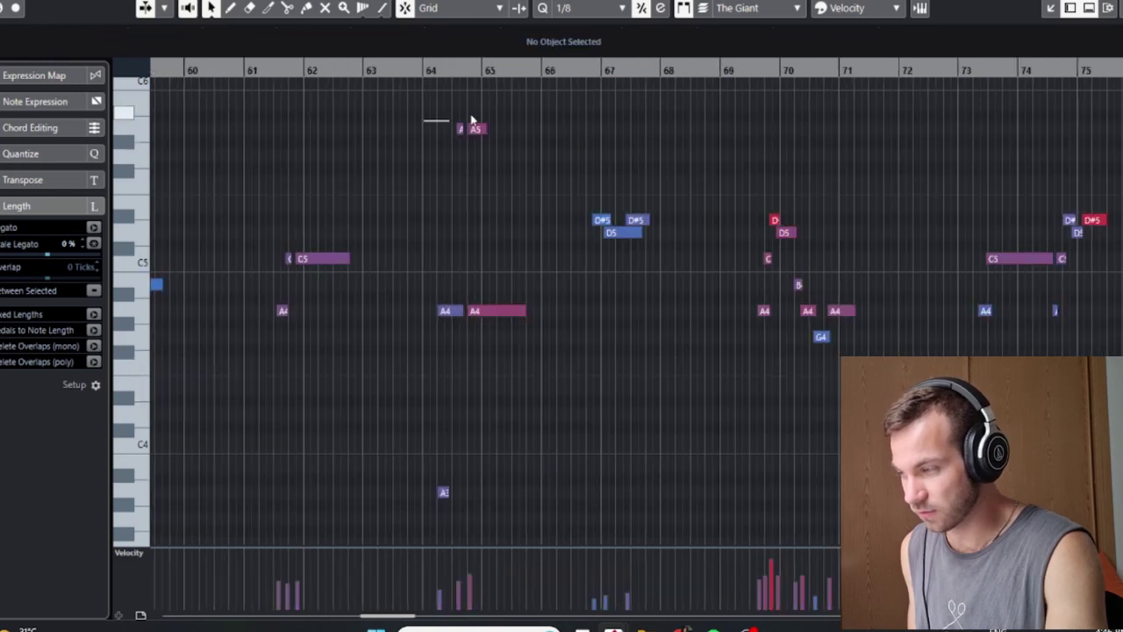
{"action": "scroll", "coordinate": [552, 369], "scroll_direction": "left", "scroll_amount": 6}
Open the Con Legno (Group) part's notes, then close them again
{"action": "key", "text": "Return"}
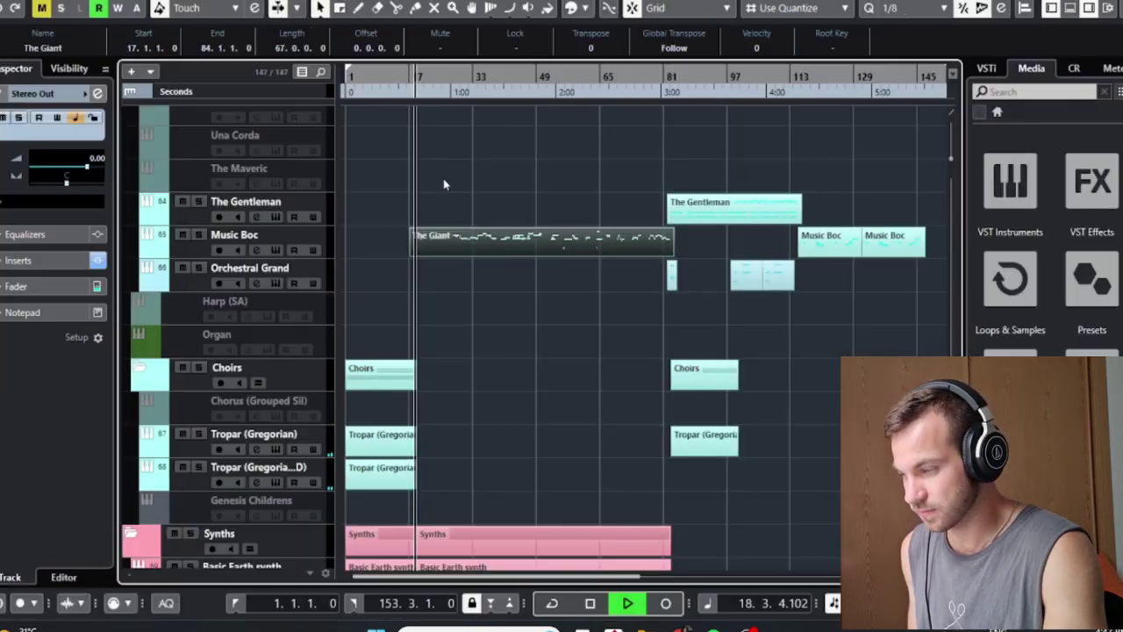
{"action": "scroll", "coordinate": [401, 167], "scroll_direction": "up", "scroll_amount": 3}
{"action": "scroll", "coordinate": [547, 258], "scroll_direction": "up", "scroll_amount": 5}
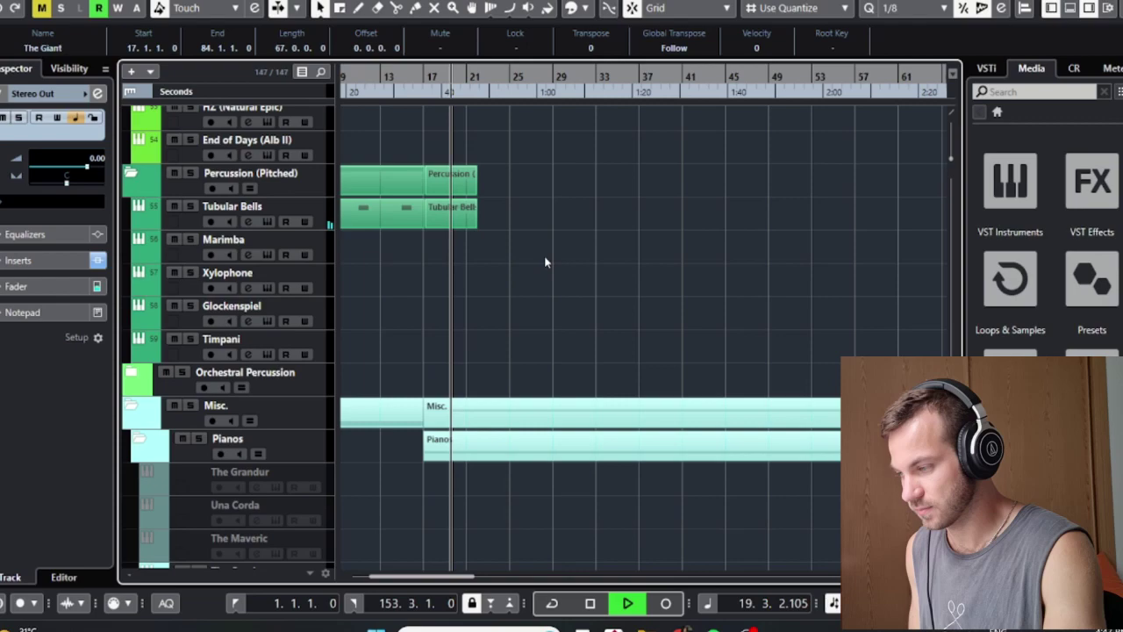
{"action": "scroll", "coordinate": [538, 262], "scroll_direction": "down", "scroll_amount": 3}
{"action": "scroll", "coordinate": [531, 281], "scroll_direction": "up", "scroll_amount": 15}
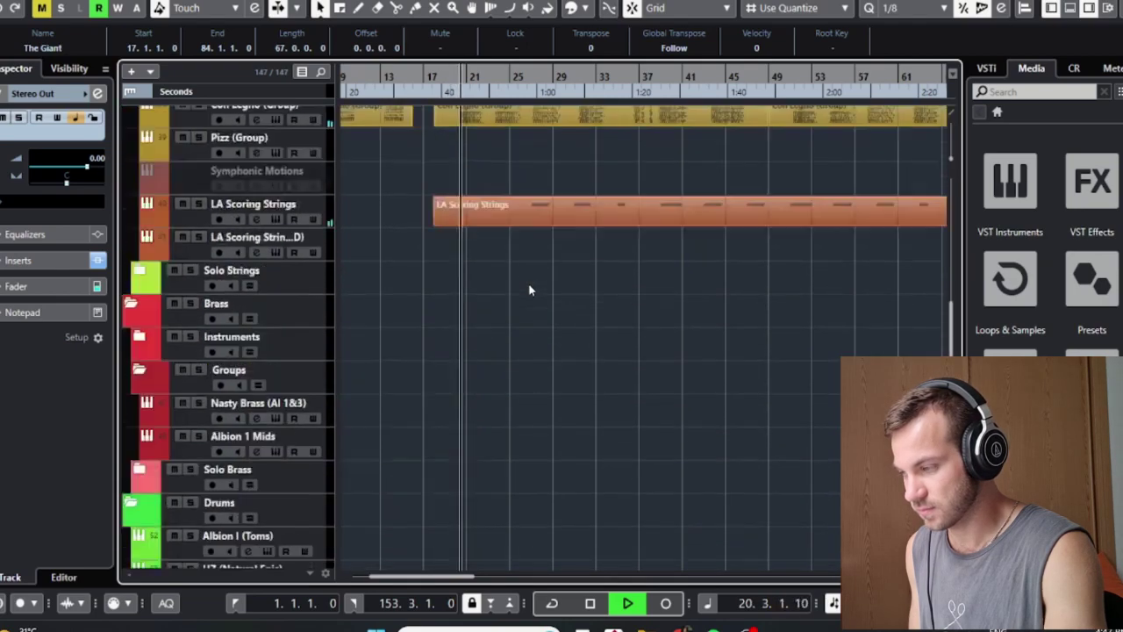
{"action": "scroll", "coordinate": [531, 290], "scroll_direction": "down", "scroll_amount": 2}
{"action": "double_click", "coordinate": [524, 309]}
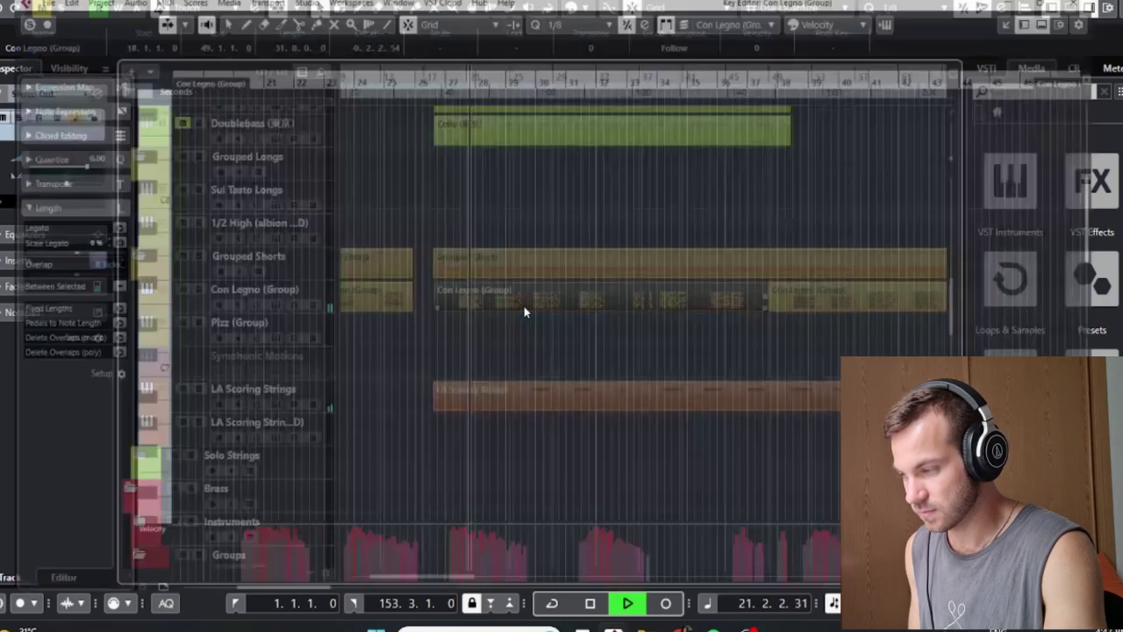
Scroll the track list up to the LABS 01 string track
{"action": "scroll", "coordinate": [361, 271], "scroll_direction": "up", "scroll_amount": 2}
{"action": "key", "text": "ctrl+e"}
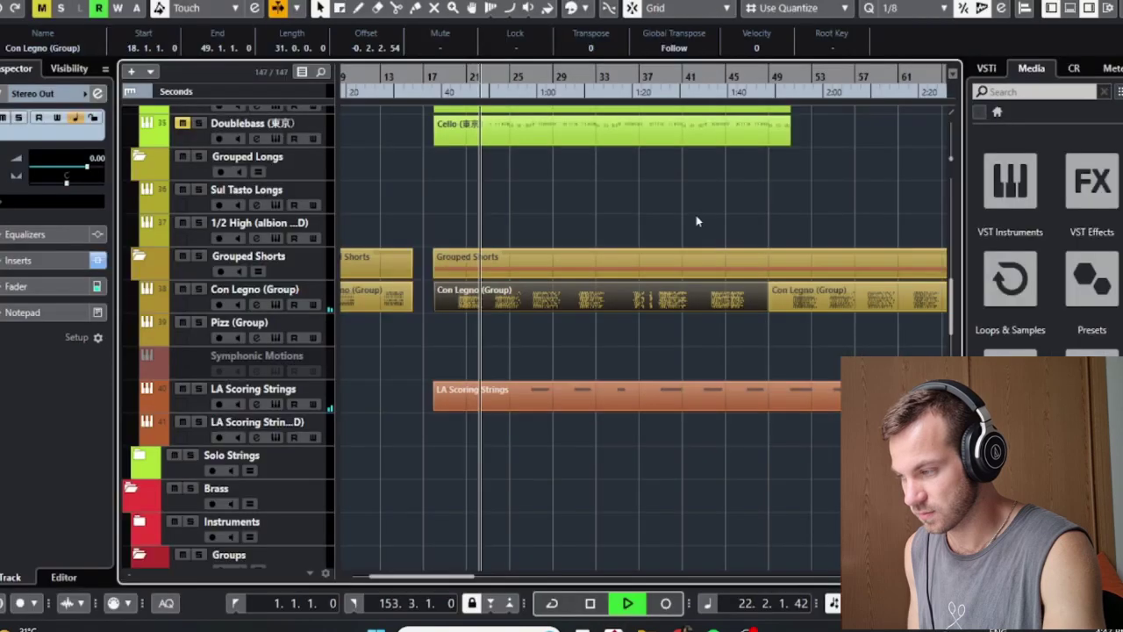
{"action": "scroll", "coordinate": [697, 220], "scroll_direction": "up", "scroll_amount": 2}
{"action": "scroll", "coordinate": [554, 246], "scroll_direction": "up", "scroll_amount": 2}
{"action": "scroll", "coordinate": [540, 242], "scroll_direction": "up", "scroll_amount": 2}
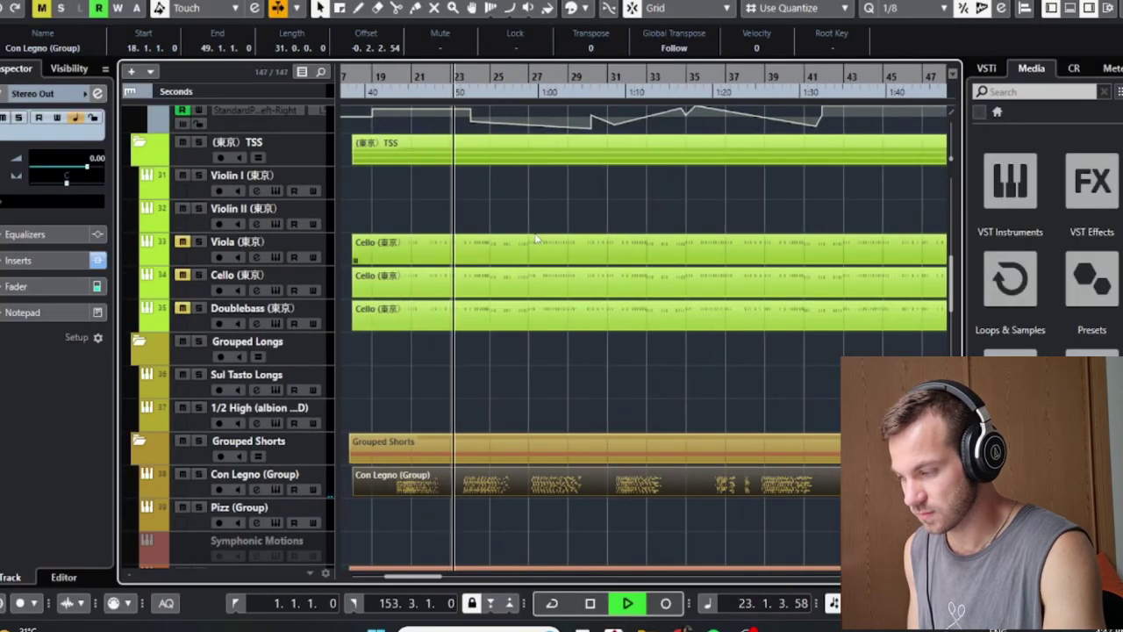
{"action": "scroll", "coordinate": [516, 248], "scroll_direction": "up", "scroll_amount": 2}
{"action": "scroll", "coordinate": [511, 249], "scroll_direction": "up", "scroll_amount": 4}
{"action": "scroll", "coordinate": [506, 242], "scroll_direction": "down", "scroll_amount": 3}
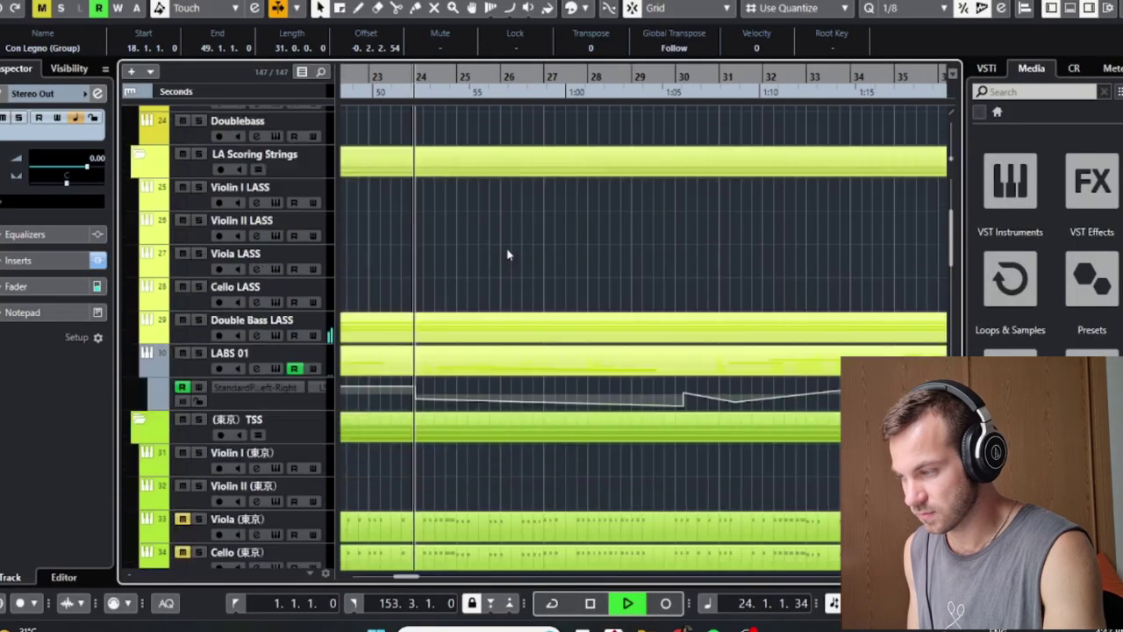
Open the LABS 01 notes with playhead follow on, then close them
{"action": "left_click", "coordinate": [510, 263]}
{"action": "key", "text": "ctrl+e"}
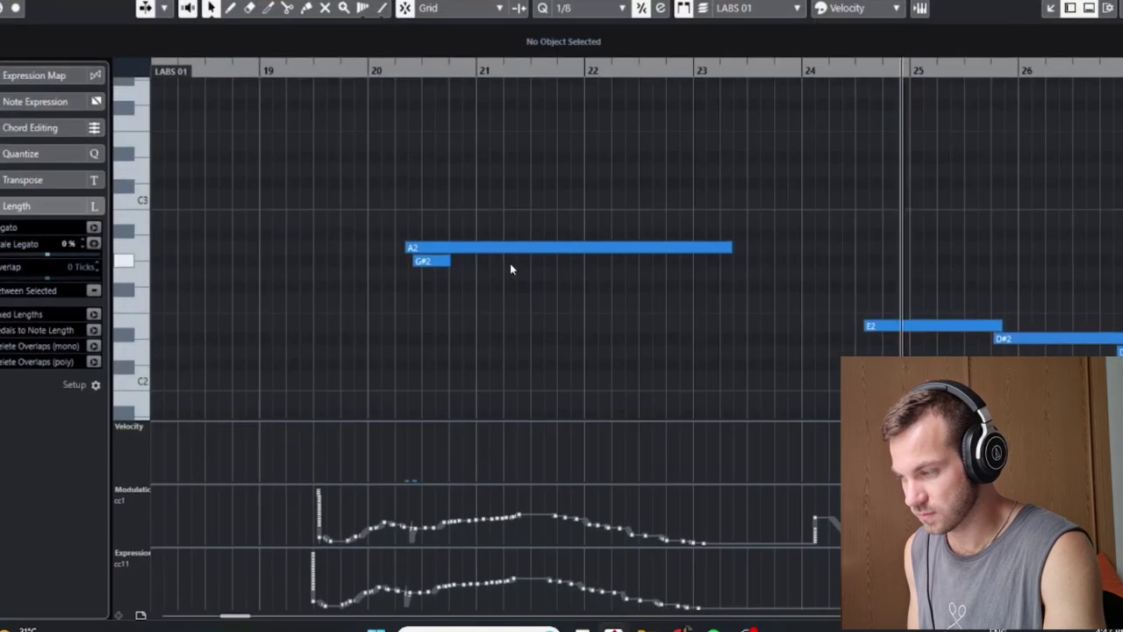
{"action": "scroll", "coordinate": [632, 296], "scroll_direction": "down", "scroll_amount": 3}
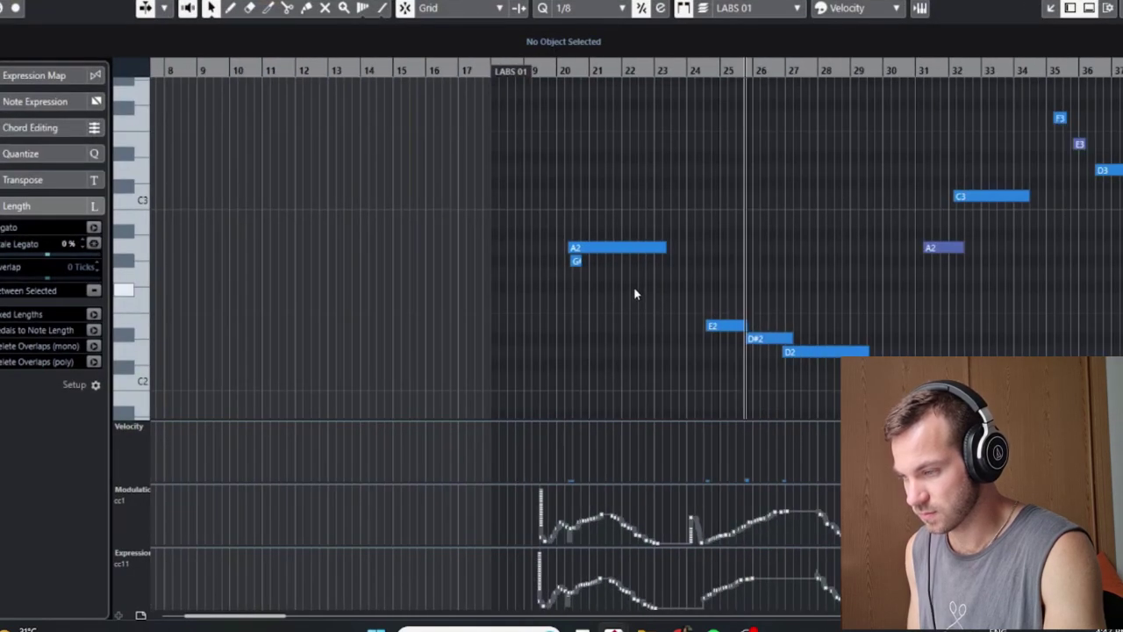
{"action": "key", "text": "f"}
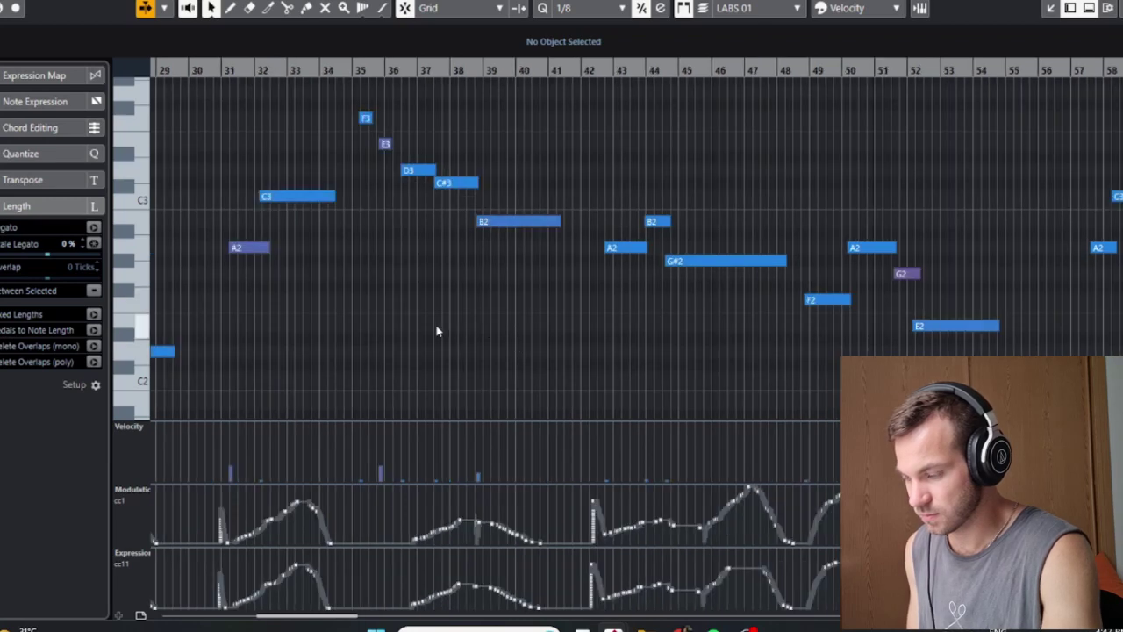
{"action": "scroll", "coordinate": [436, 328], "scroll_direction": "down", "scroll_amount": 2}
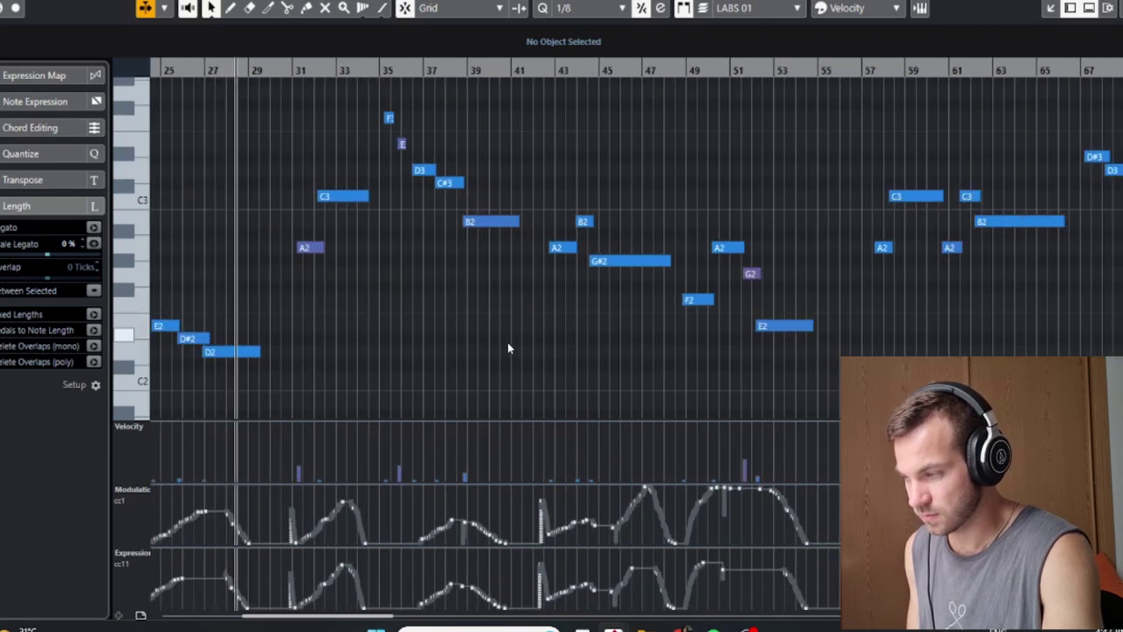
{"action": "scroll", "coordinate": [506, 343], "scroll_direction": "up", "scroll_amount": 2}
{"action": "key", "text": "ctrl+e"}
Open The Giant part's notes in the Key Editor
{"action": "scroll", "coordinate": [575, 388], "scroll_direction": "down", "scroll_amount": 15}
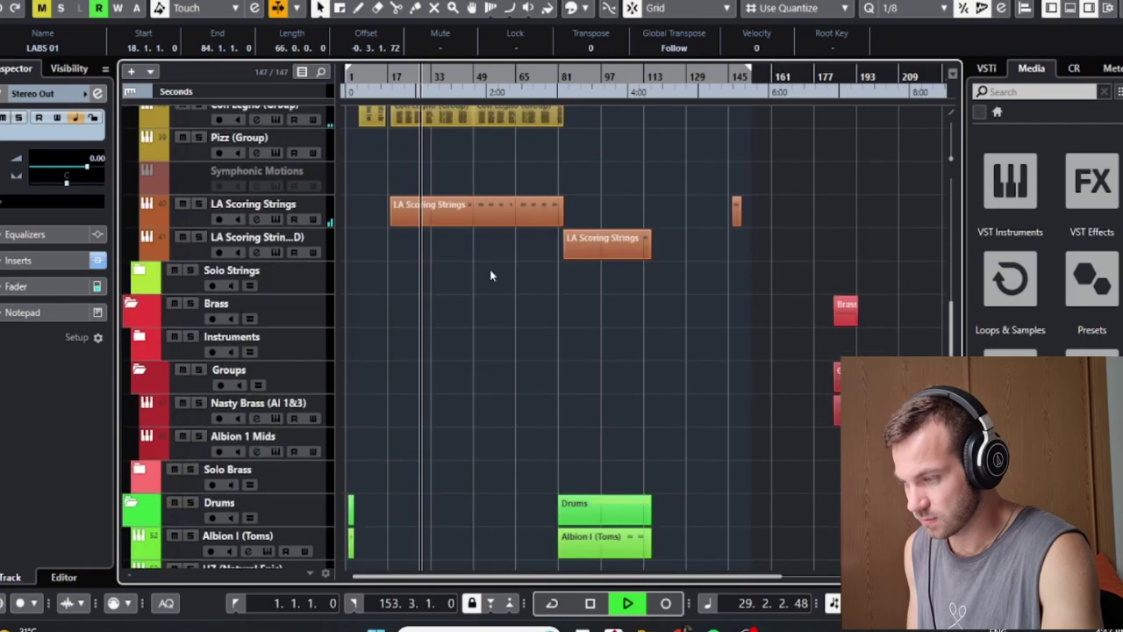
{"action": "scroll", "coordinate": [488, 262], "scroll_direction": "down", "scroll_amount": 10}
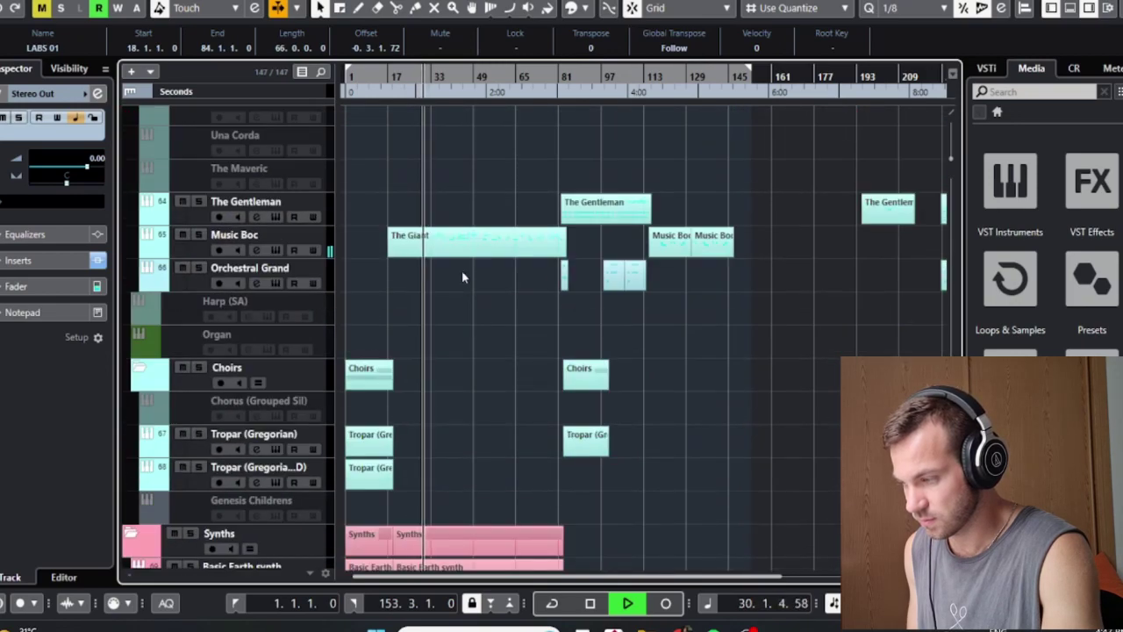
{"action": "left_click", "coordinate": [465, 249]}
{"action": "key", "text": "ctrl+e"}
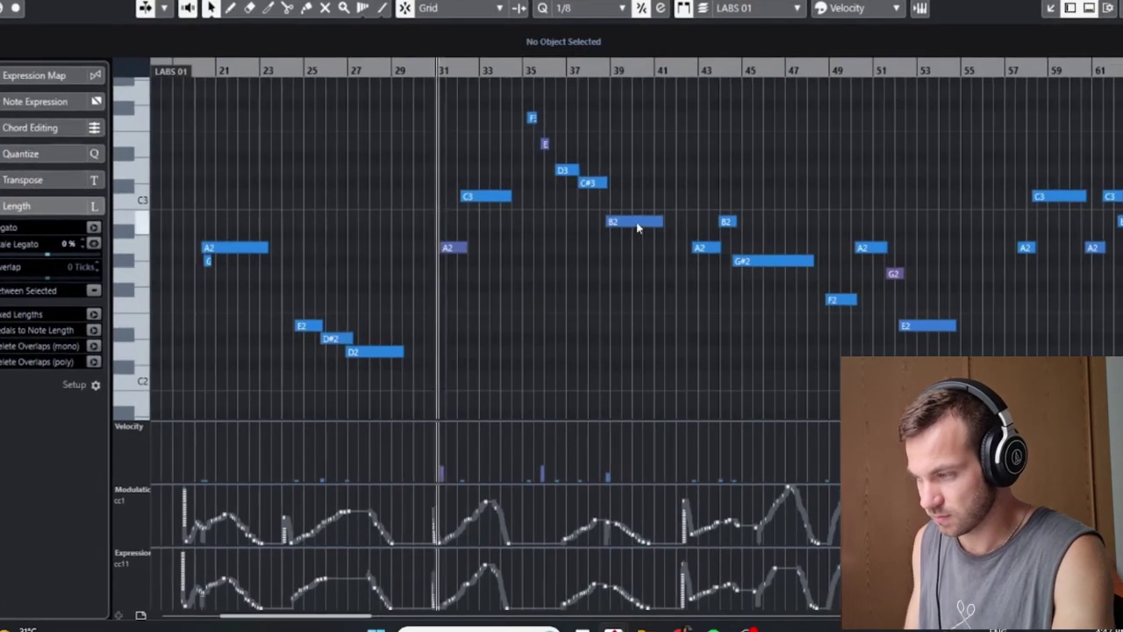
{"action": "scroll", "coordinate": [612, 214], "scroll_direction": "down", "scroll_amount": 4}
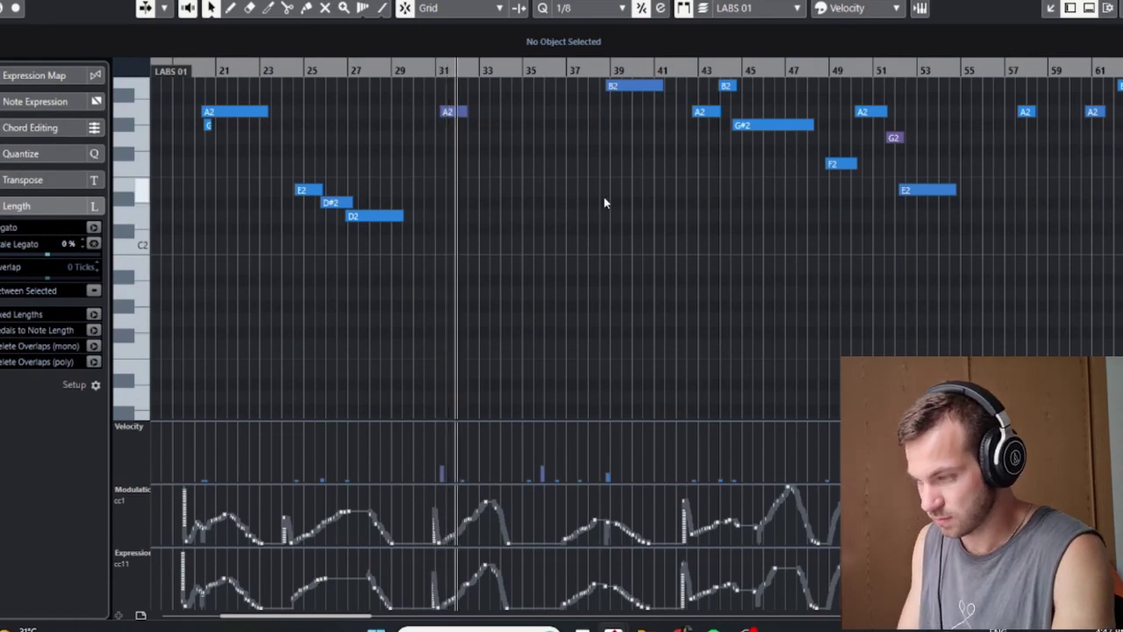
{"action": "scroll", "coordinate": [639, 211], "scroll_direction": "up", "scroll_amount": 4}
Zoom out to all notes, then enlarge vertically and horizontally around bars 33–93
{"action": "key", "text": "g"}
{"action": "key", "text": "g"}
{"action": "key", "text": "shift+g"}
{"action": "key", "text": "shift+g"}
{"action": "key", "text": "shift+g"}
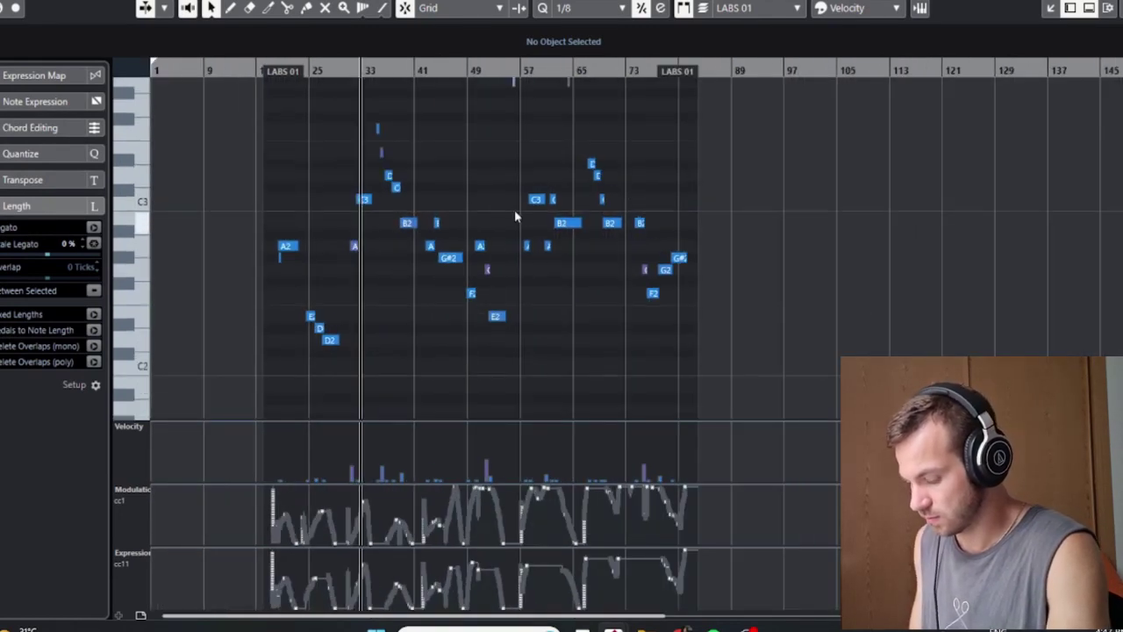
{"action": "scroll", "coordinate": [508, 208], "scroll_direction": "up", "scroll_amount": 4}
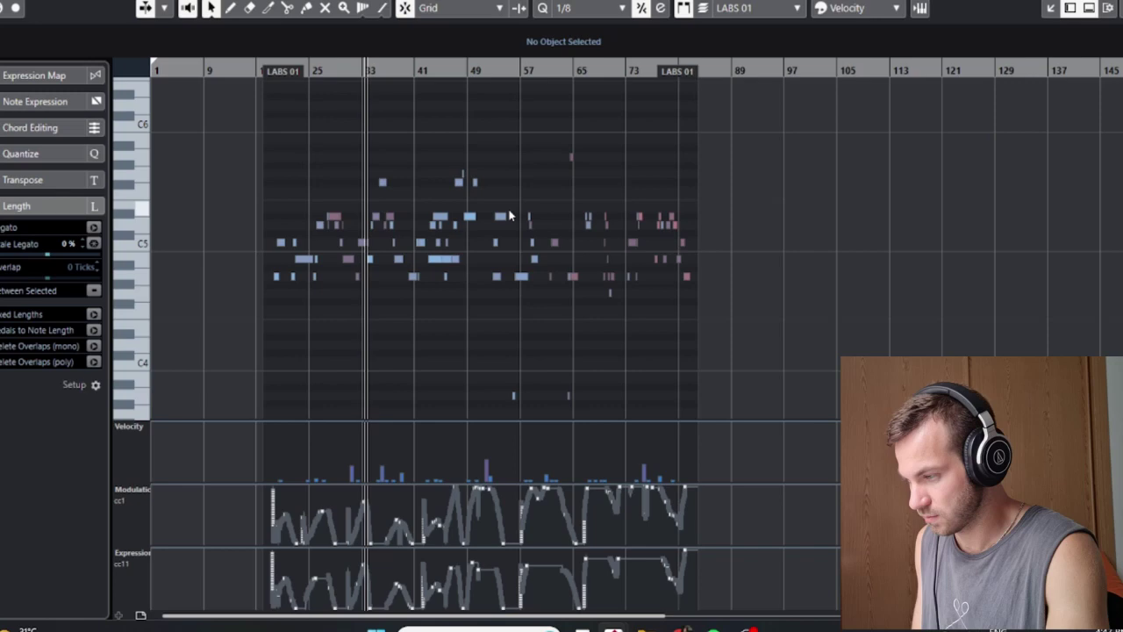
{"action": "key", "text": "shift+h"}
{"action": "key", "text": "shift+h"}
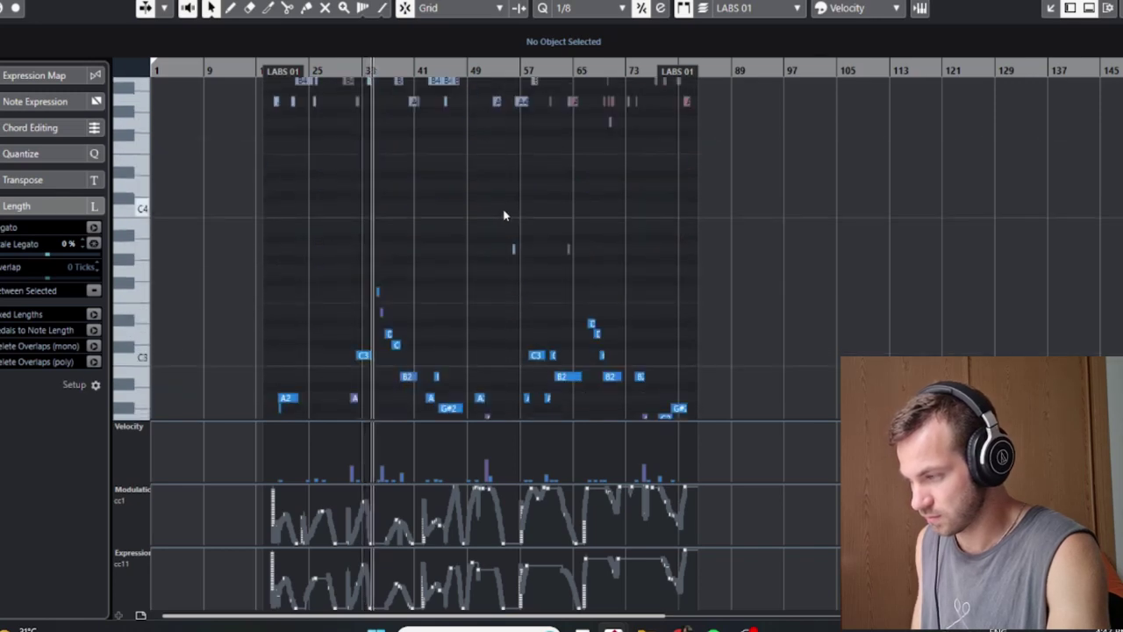
{"action": "key", "text": "h"}
{"action": "scroll", "coordinate": [497, 215], "scroll_direction": "up", "scroll_amount": 2}
{"action": "scroll", "coordinate": [498, 215], "scroll_direction": "down", "scroll_amount": 2}
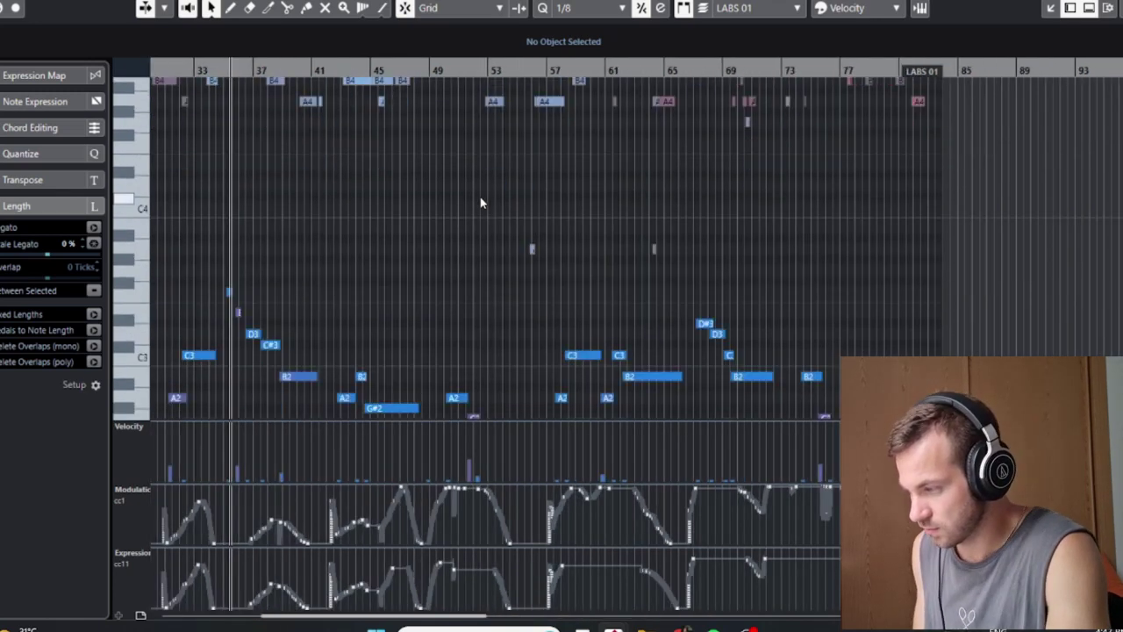
Remove the Modulation (CC1), Expression (CC11) and Velocity controller lanes
{"action": "left_click", "coordinate": [133, 489]}
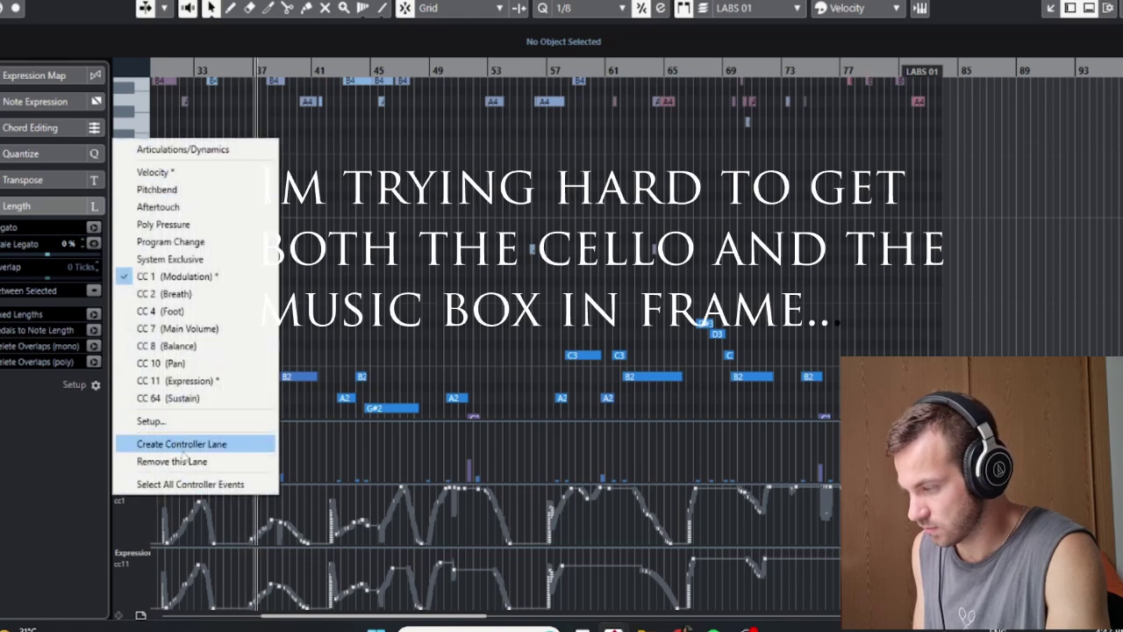
{"action": "left_click", "coordinate": [175, 461]}
{"action": "left_click", "coordinate": [145, 556]}
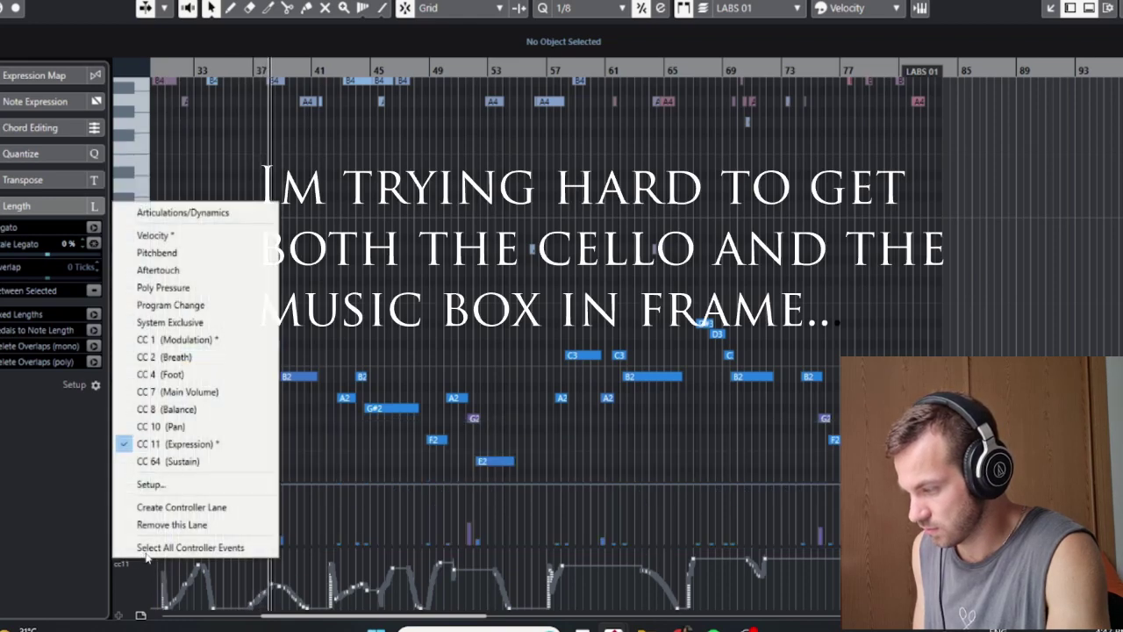
{"action": "left_click", "coordinate": [172, 524]}
{"action": "left_click", "coordinate": [145, 561]}
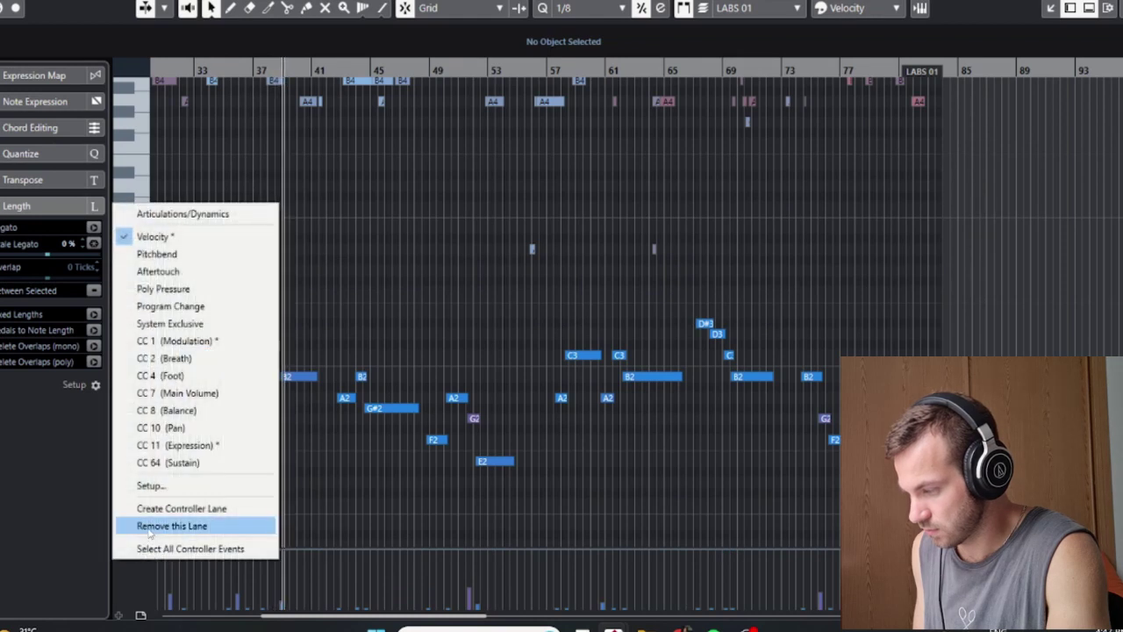
{"action": "left_click", "coordinate": [172, 526]}
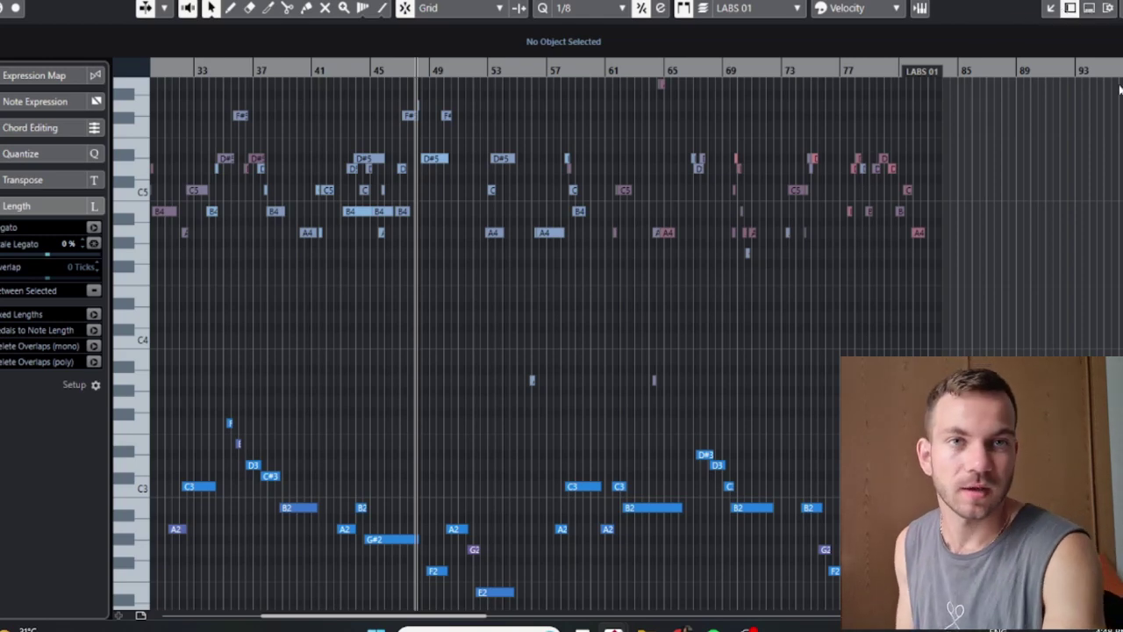
{"action": "scroll", "coordinate": [653, 328], "scroll_direction": "down", "scroll_amount": 5}
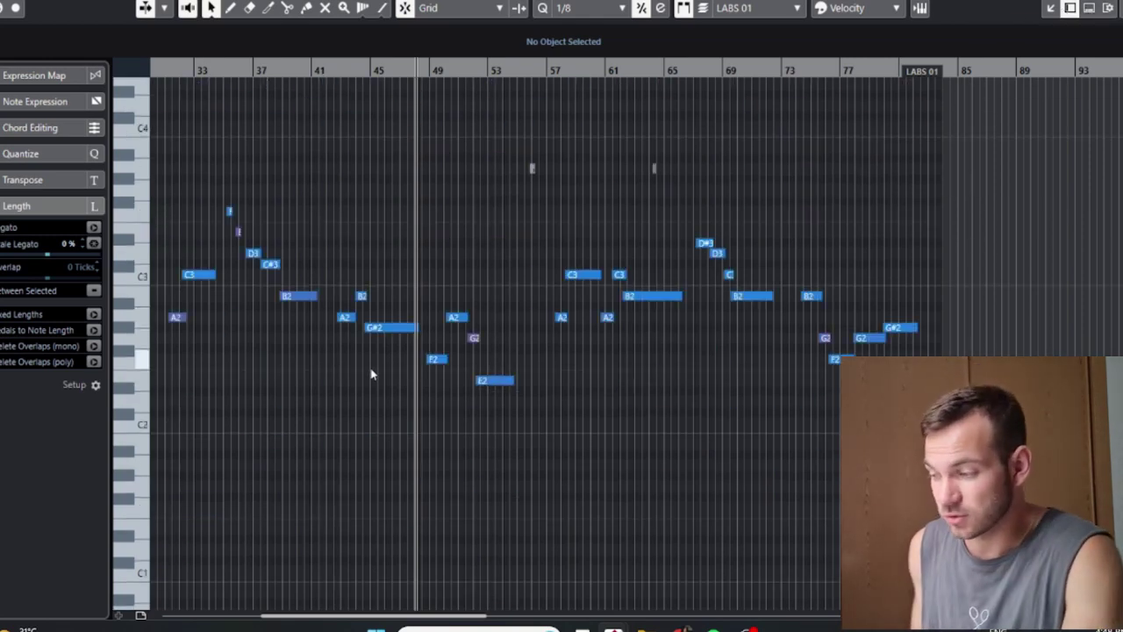
{"action": "key", "text": "h"}
{"action": "key", "text": "h"}
{"action": "key", "text": "h"}
{"action": "left_click", "coordinate": [697, 328]}
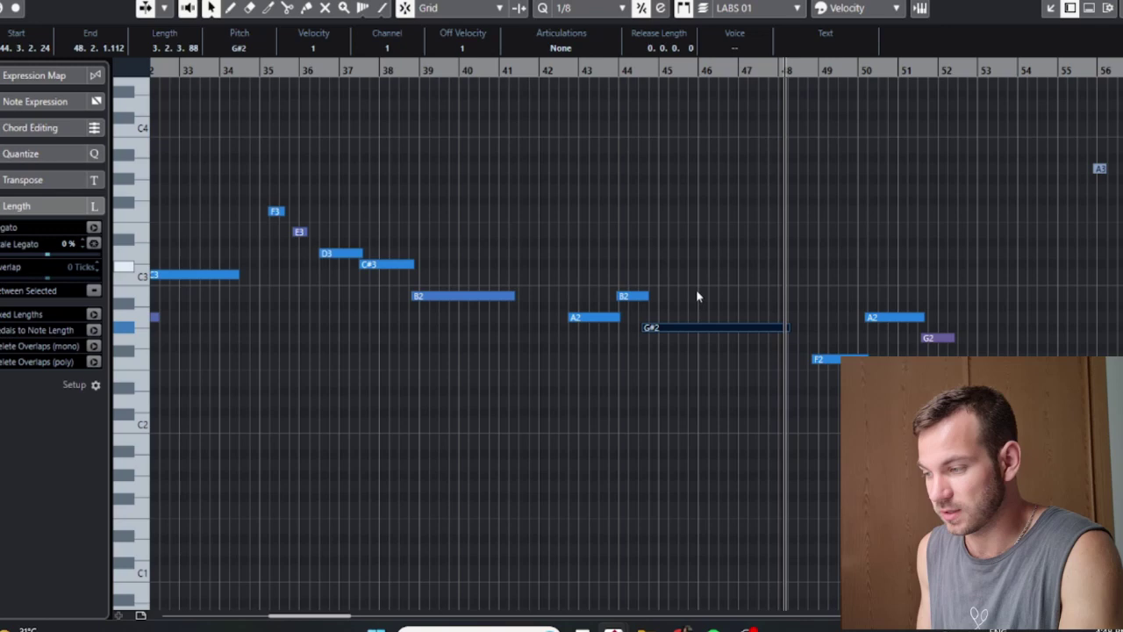
{"action": "scroll", "coordinate": [680, 351], "scroll_direction": "up", "scroll_amount": 7}
{"action": "scroll", "coordinate": [681, 345], "scroll_direction": "up", "scroll_amount": 4, "text": "ctrl"}
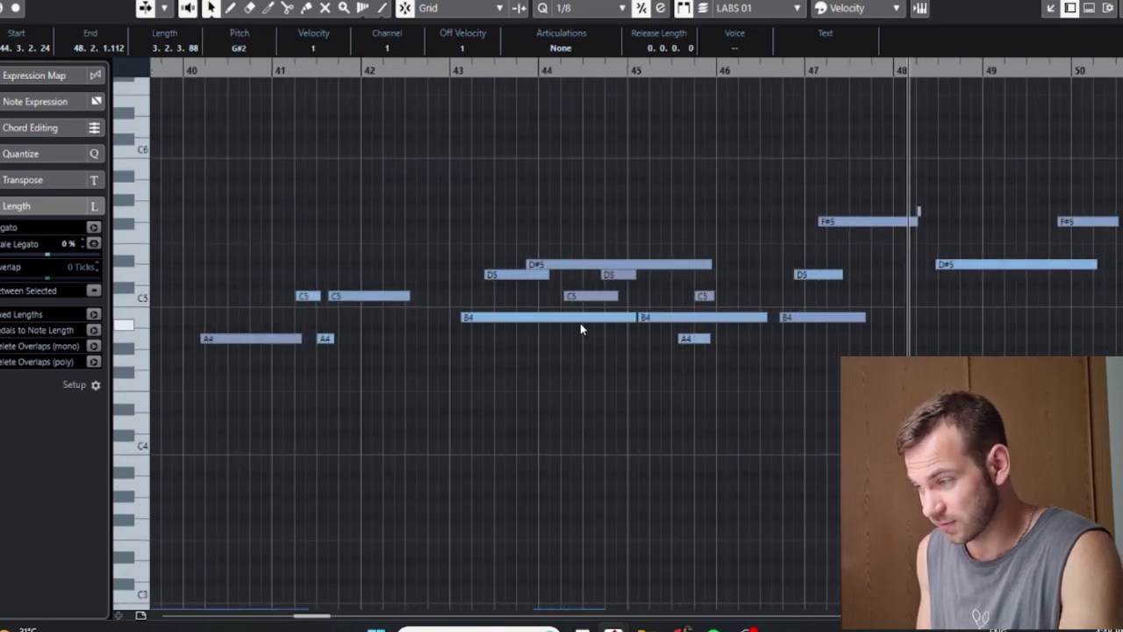
{"action": "scroll", "coordinate": [590, 398], "scroll_direction": "down", "scroll_amount": 3}
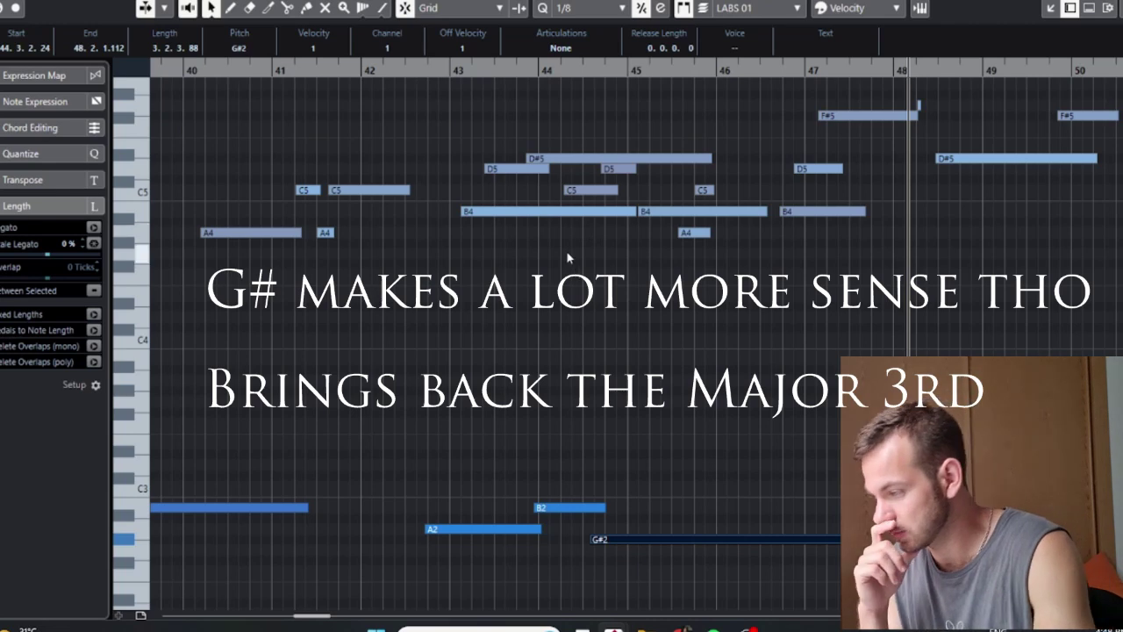
{"action": "left_click", "coordinate": [566, 226]}
{"action": "scroll", "coordinate": [570, 230], "scroll_direction": "down", "scroll_amount": 4, "text": "ctrl"}
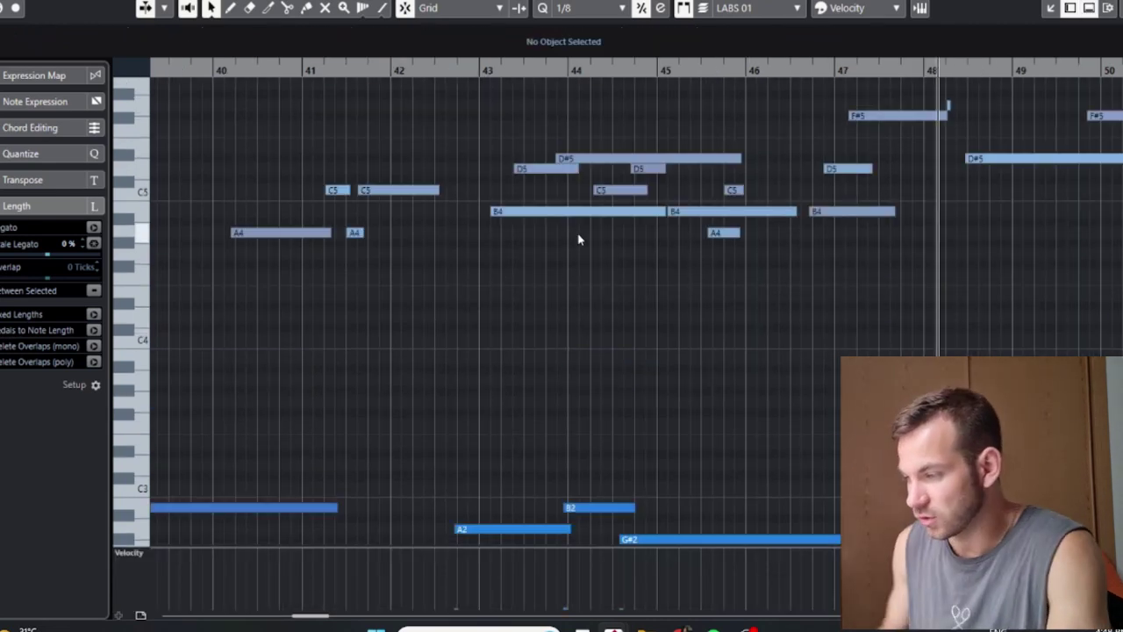
{"action": "scroll", "coordinate": [232, 228], "scroll_direction": "down", "scroll_amount": 3}
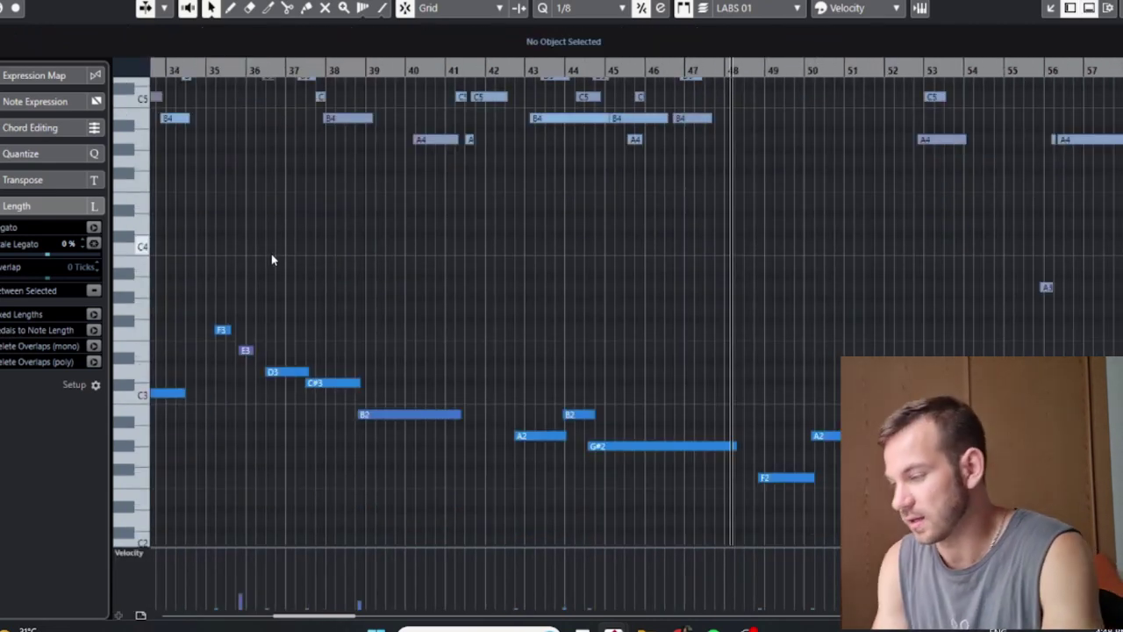
{"action": "scroll", "coordinate": [271, 254], "scroll_direction": "up", "scroll_amount": 3}
{"action": "scroll", "coordinate": [273, 258], "scroll_direction": "right", "scroll_amount": 3}
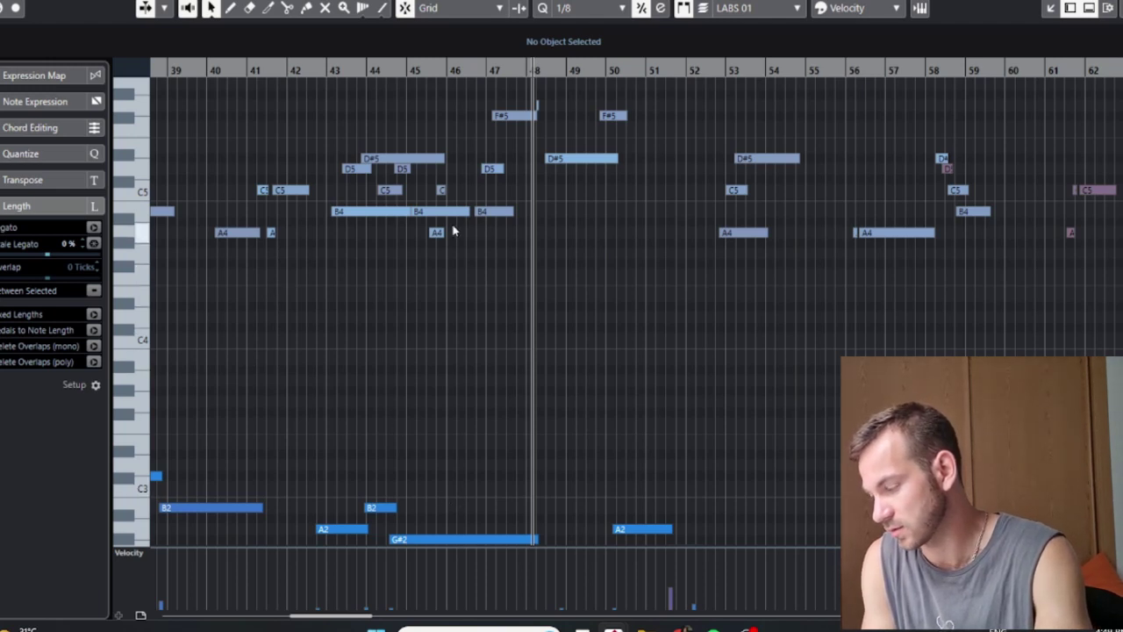
{"action": "scroll", "coordinate": [401, 244], "scroll_direction": "left", "scroll_amount": 4}
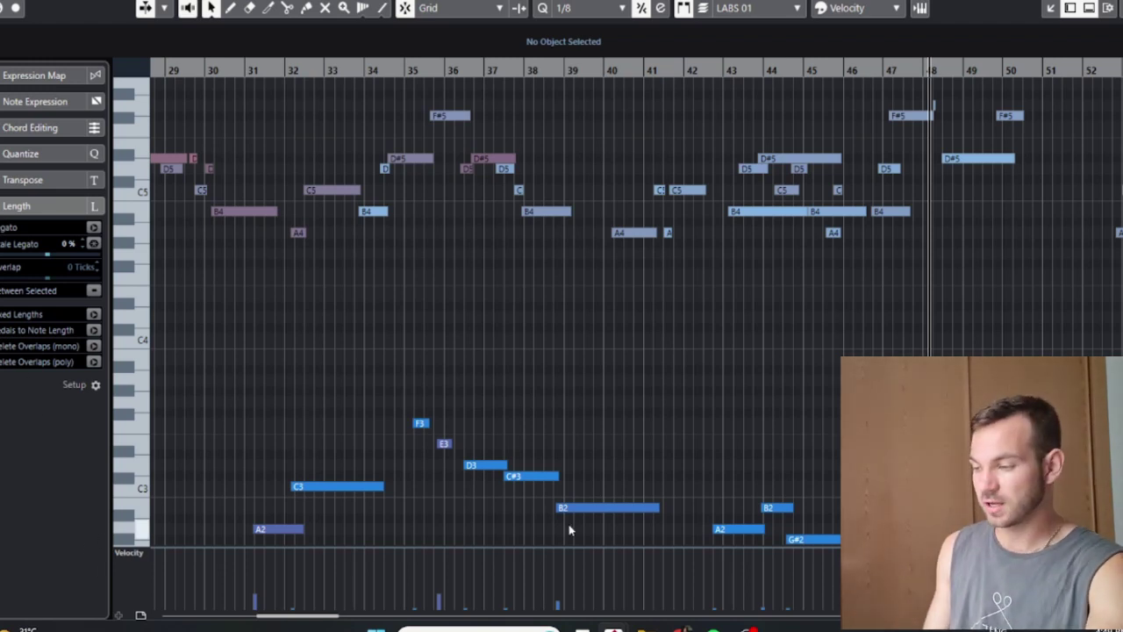
{"action": "scroll", "coordinate": [571, 461], "scroll_direction": "right", "scroll_amount": 5}
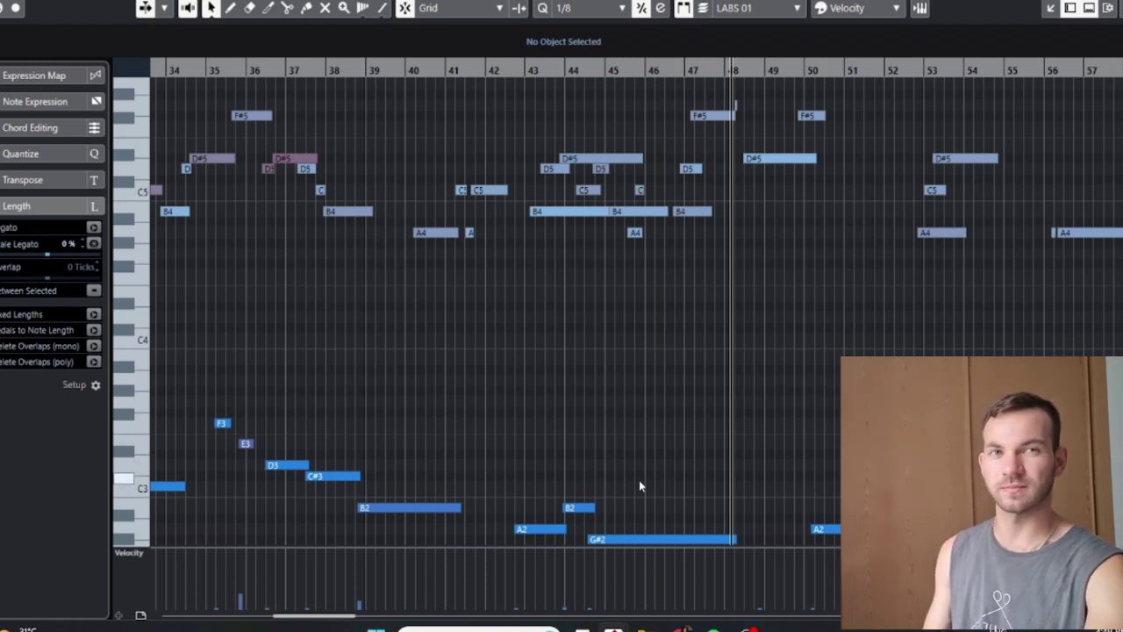
{"action": "scroll", "coordinate": [354, 443], "scroll_direction": "down", "scroll_amount": 3}
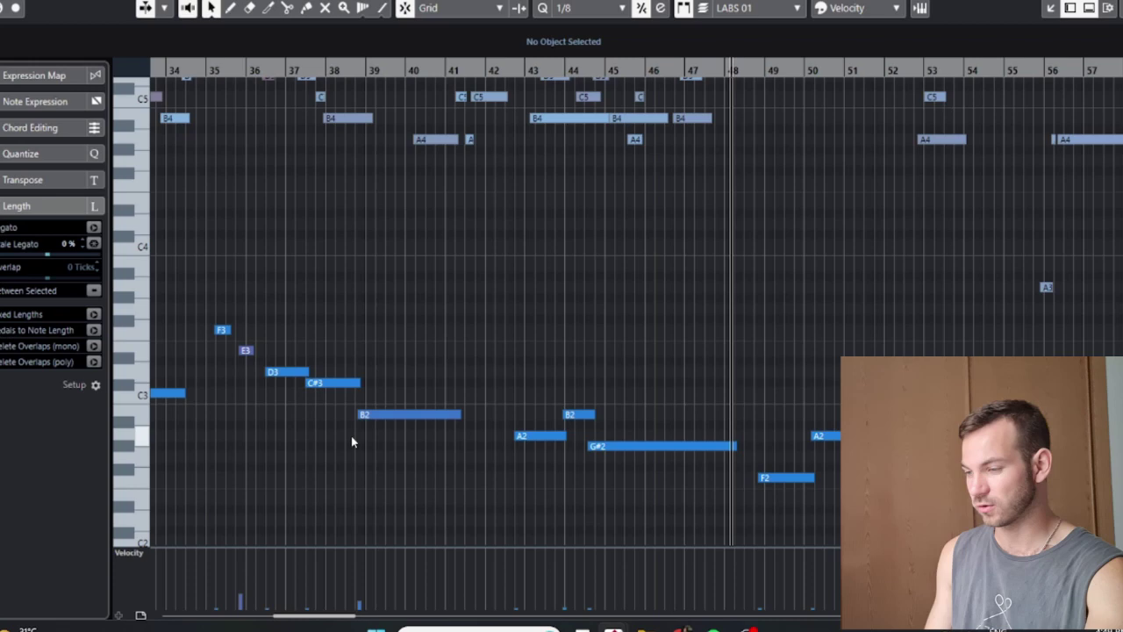
{"action": "scroll", "coordinate": [639, 348], "scroll_direction": "right", "scroll_amount": 15}
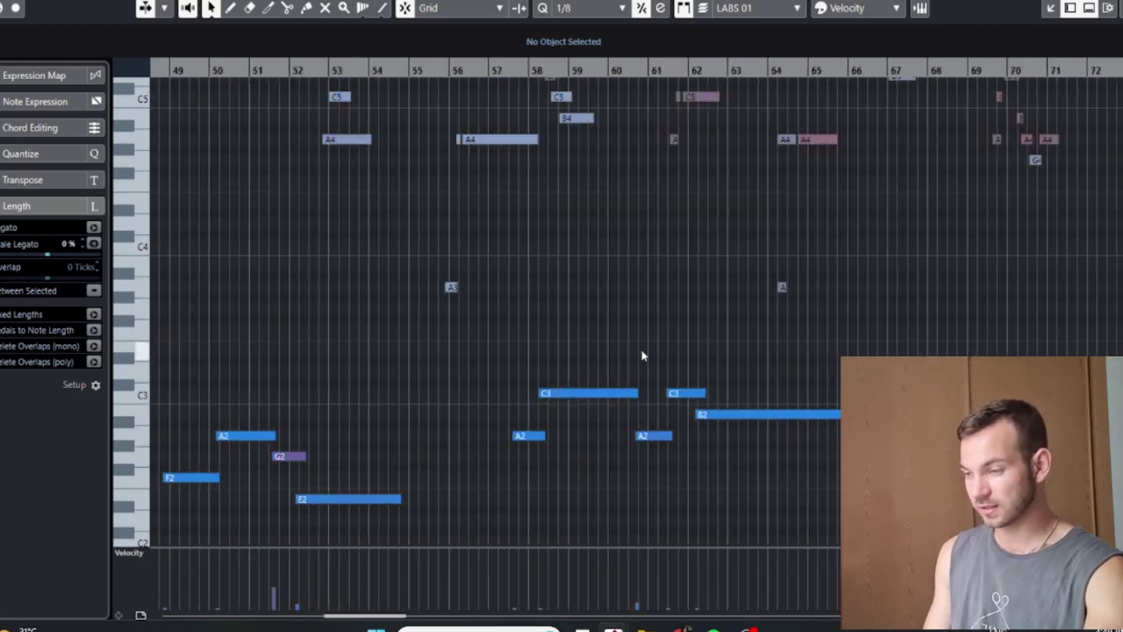
{"action": "scroll", "coordinate": [655, 351], "scroll_direction": "right", "scroll_amount": 5}
{"action": "scroll", "coordinate": [655, 351], "scroll_direction": "up", "scroll_amount": 3}
{"action": "scroll", "coordinate": [655, 346], "scroll_direction": "right", "scroll_amount": 10}
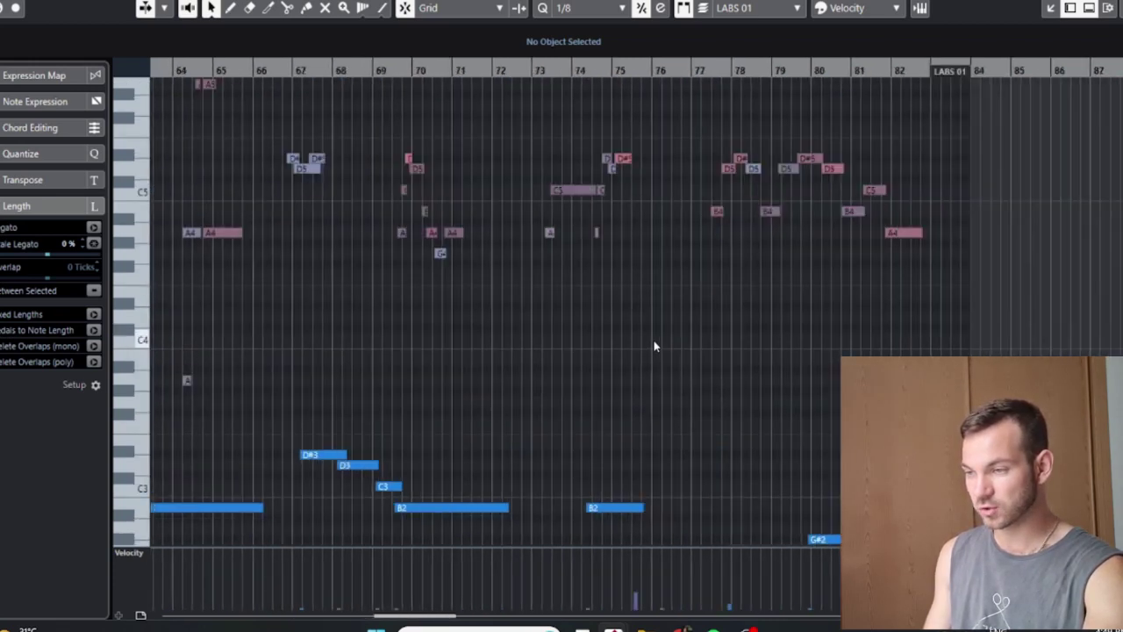
{"action": "scroll", "coordinate": [655, 346], "scroll_direction": "down", "scroll_amount": 6}
{"action": "scroll", "coordinate": [655, 339], "scroll_direction": "up", "scroll_amount": 6}
{"action": "scroll", "coordinate": [638, 340], "scroll_direction": "left", "scroll_amount": 20}
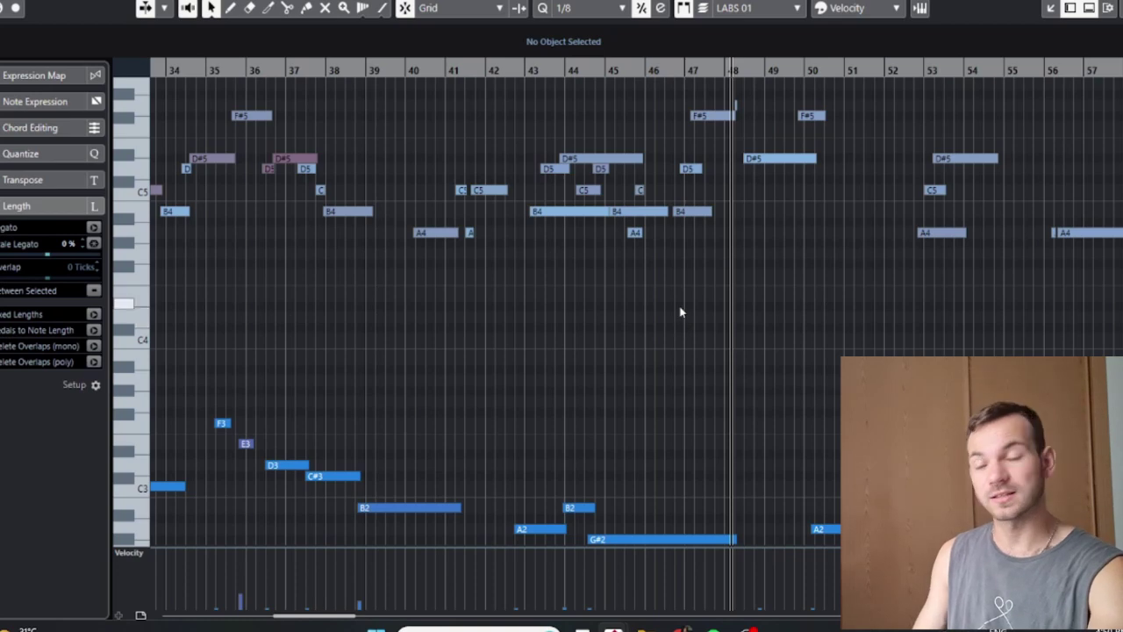
Scroll through the notes and dismiss the accidentally opened Windows Start menu
{"action": "scroll", "coordinate": [632, 316], "scroll_direction": "left", "scroll_amount": 5}
{"action": "scroll", "coordinate": [604, 316], "scroll_direction": "up", "scroll_amount": 3}
{"action": "scroll", "coordinate": [604, 317], "scroll_direction": "left", "scroll_amount": 3}
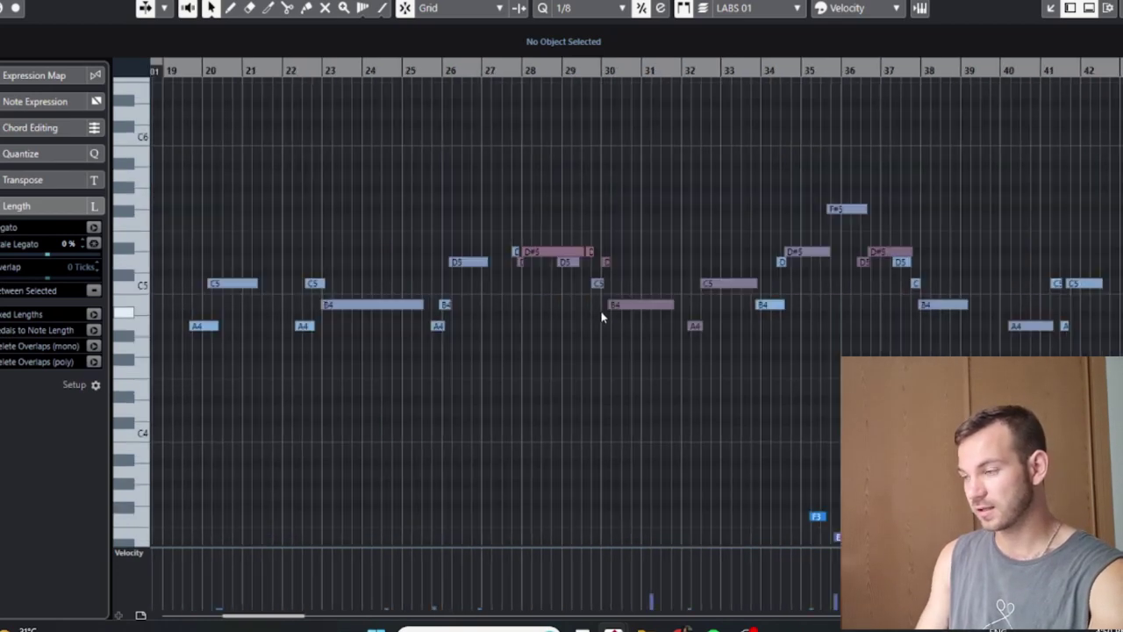
{"action": "scroll", "coordinate": [602, 313], "scroll_direction": "down", "scroll_amount": 9}
{"action": "key", "text": "super"}
{"action": "left_click", "coordinate": [856, 339]}
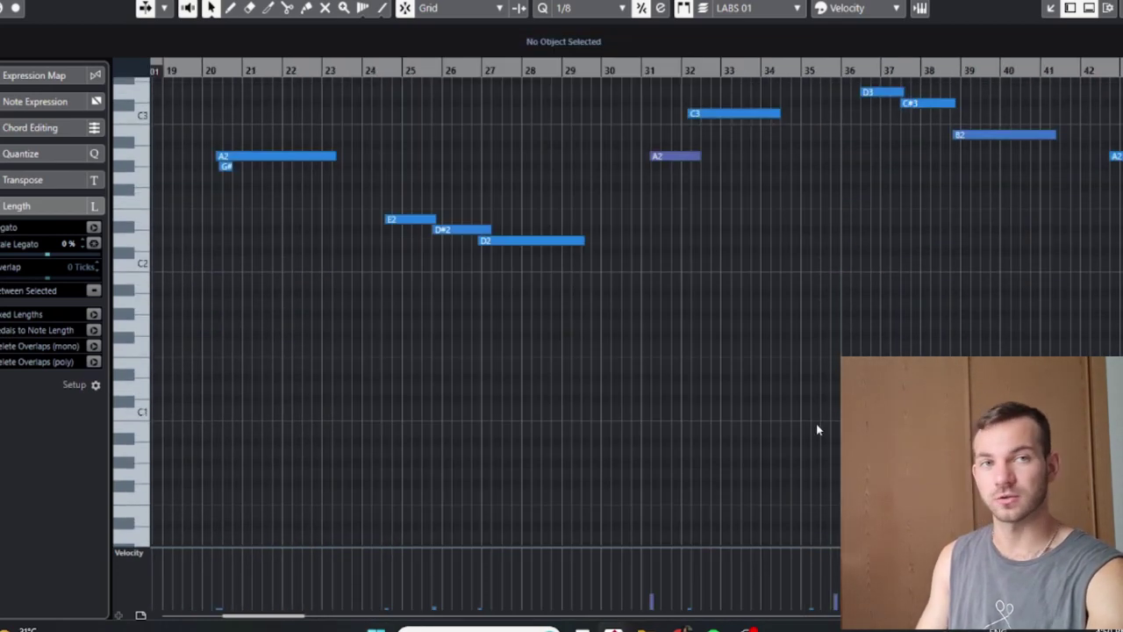
{"action": "scroll", "coordinate": [785, 368], "scroll_direction": "up", "scroll_amount": 4}
{"action": "scroll", "coordinate": [742, 369], "scroll_direction": "down", "scroll_amount": 5}
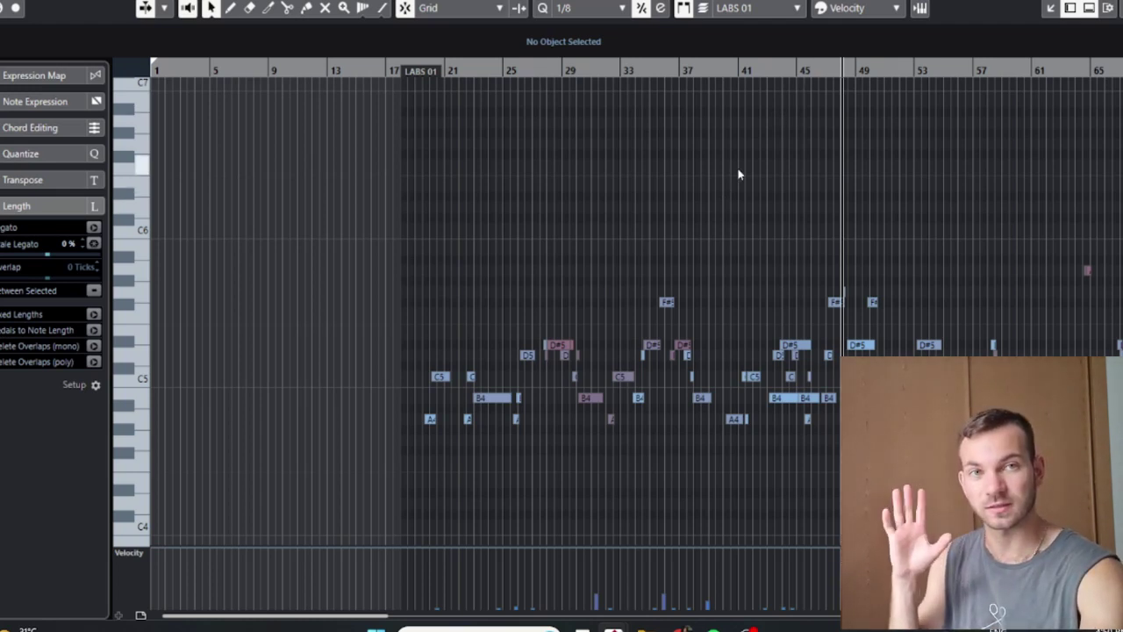
{"action": "scroll", "coordinate": [729, 193], "scroll_direction": "right", "scroll_amount": 5}
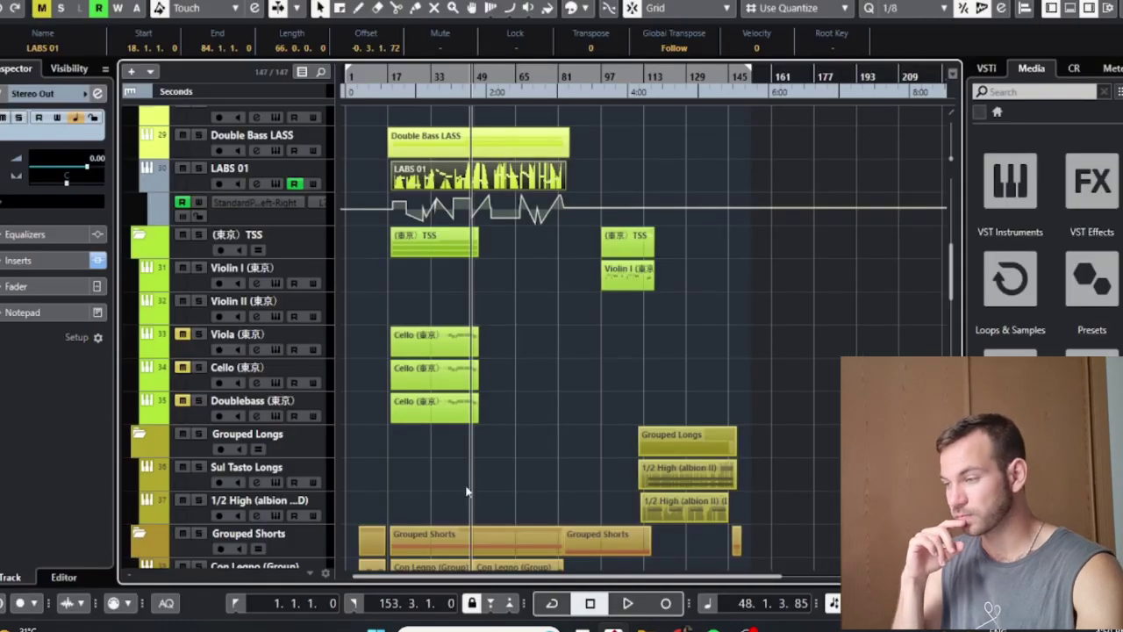
Deselect the LABS 01 event by clicking empty space
{"action": "left_click", "coordinate": [624, 400]}
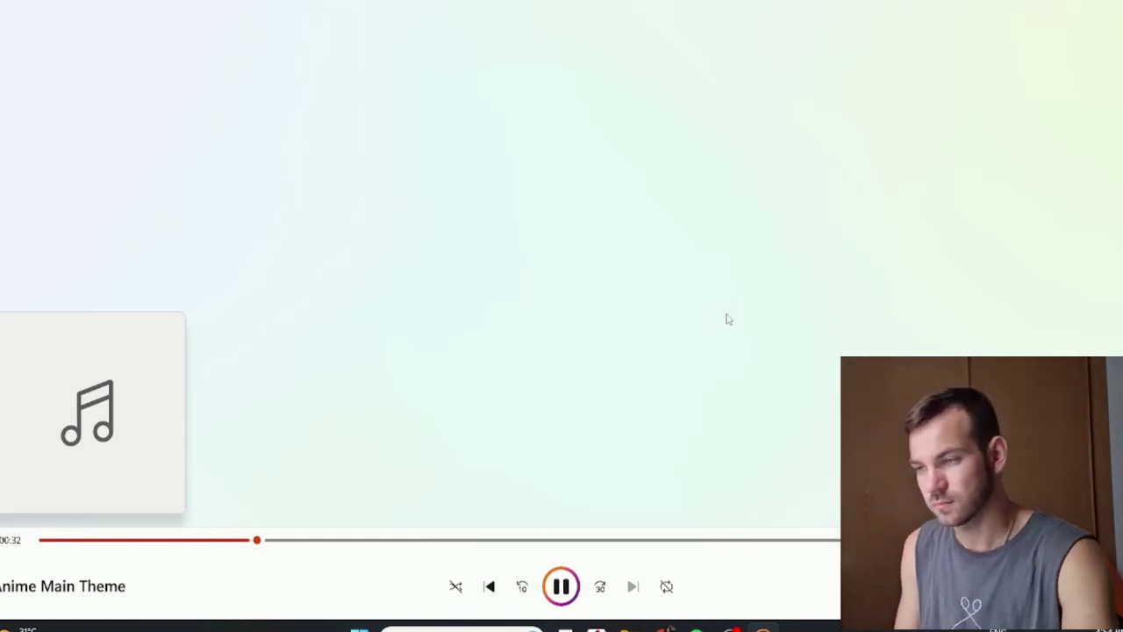
Pause the reference theme track at 0:33
{"action": "left_click", "coordinate": [561, 586]}
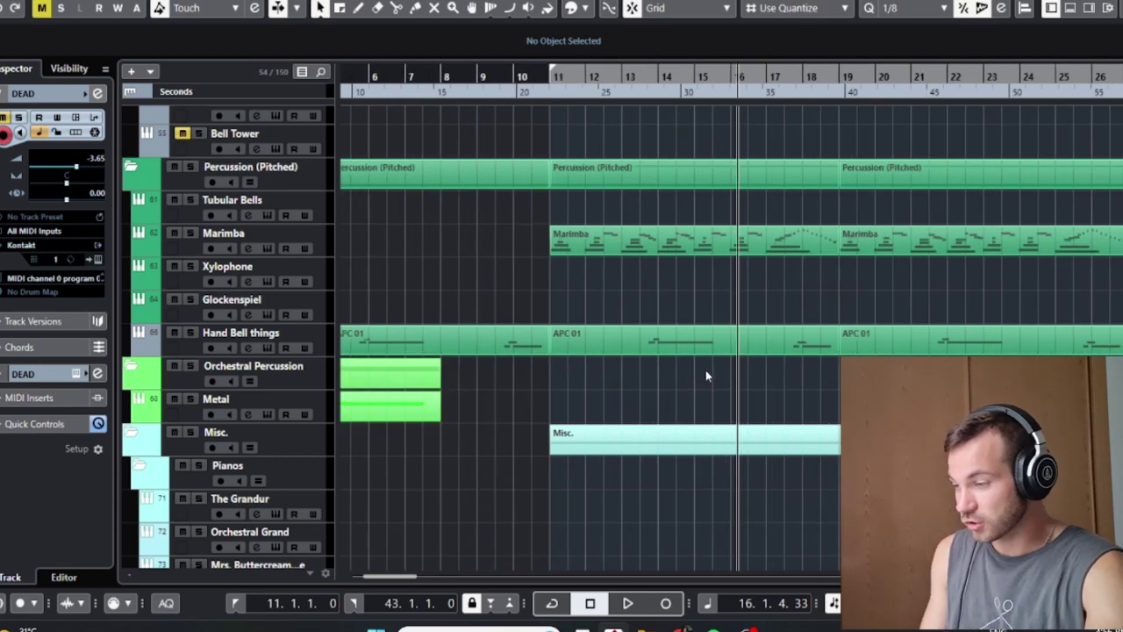
Tune down the celeste in the Hand Bell things track's Kontakt instrument
{"action": "key", "text": "shift+f"}
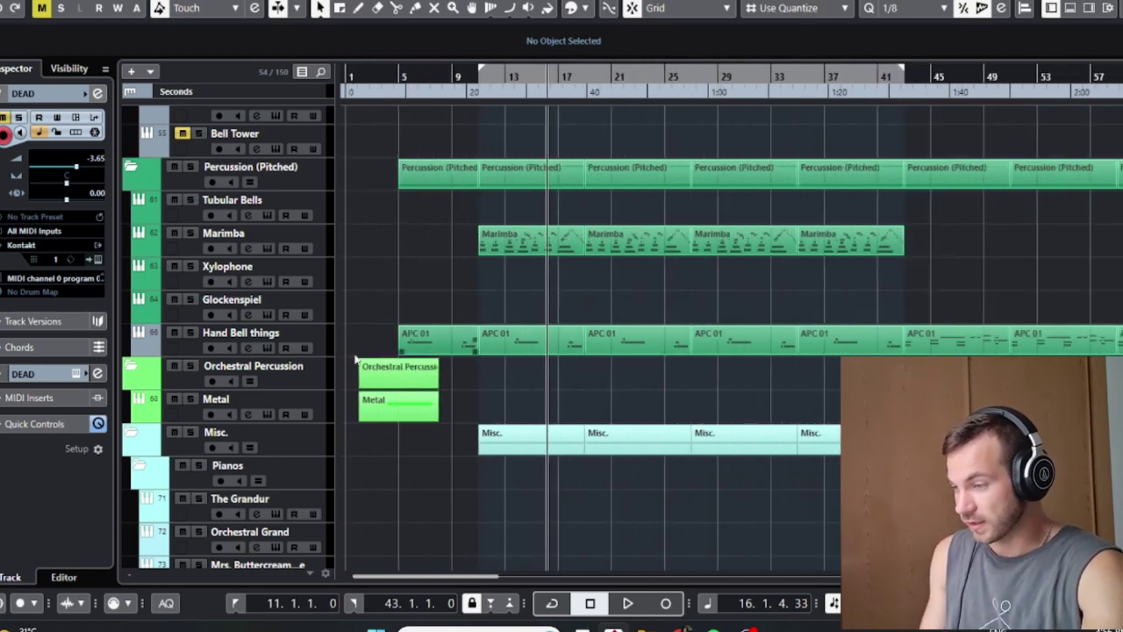
{"action": "left_click", "coordinate": [264, 333]}
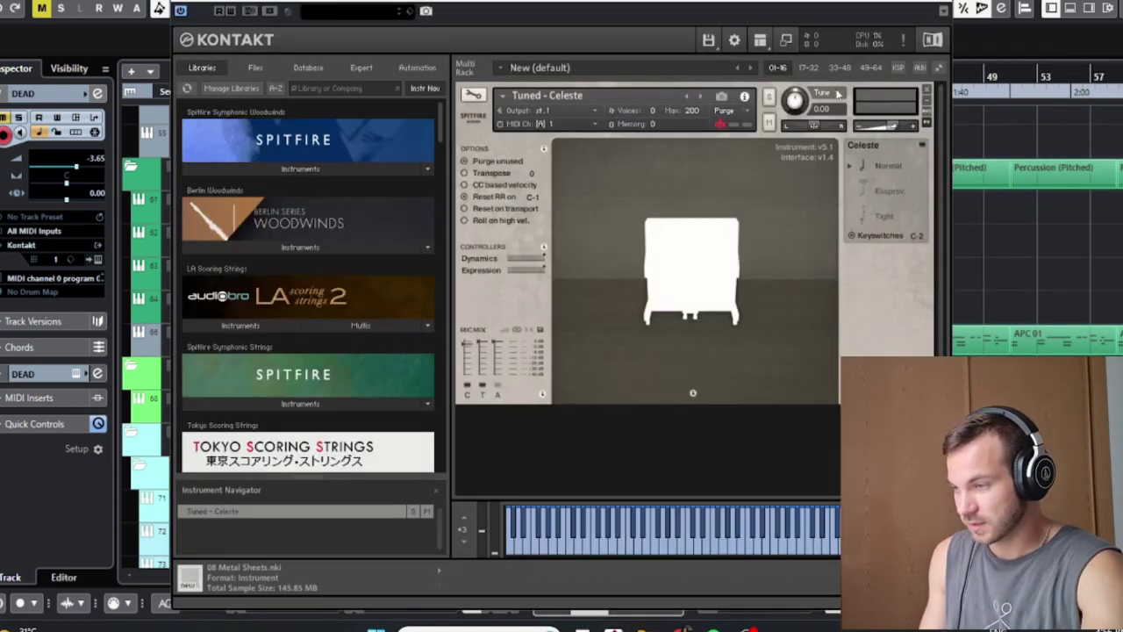
{"action": "left_click_drag", "start_coordinate": [794, 99], "coordinate": [800, 184]}
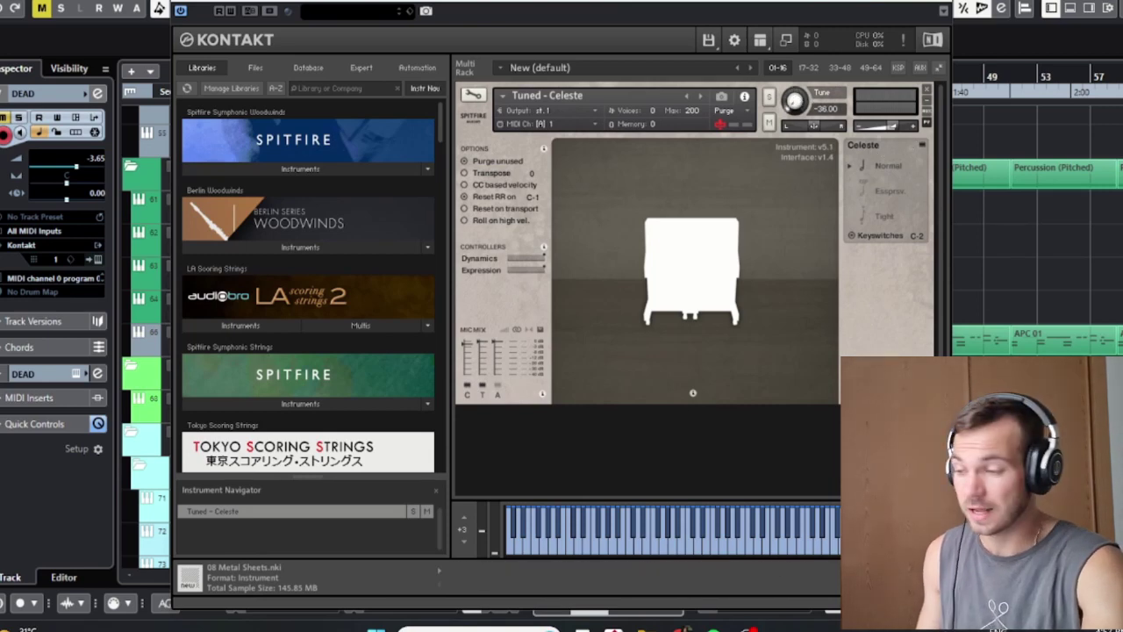
{"action": "key", "text": "Escape"}
Try the Marimba notes an octave higher, keep the original octave, and close the editor
{"action": "double_click", "coordinate": [579, 235]}
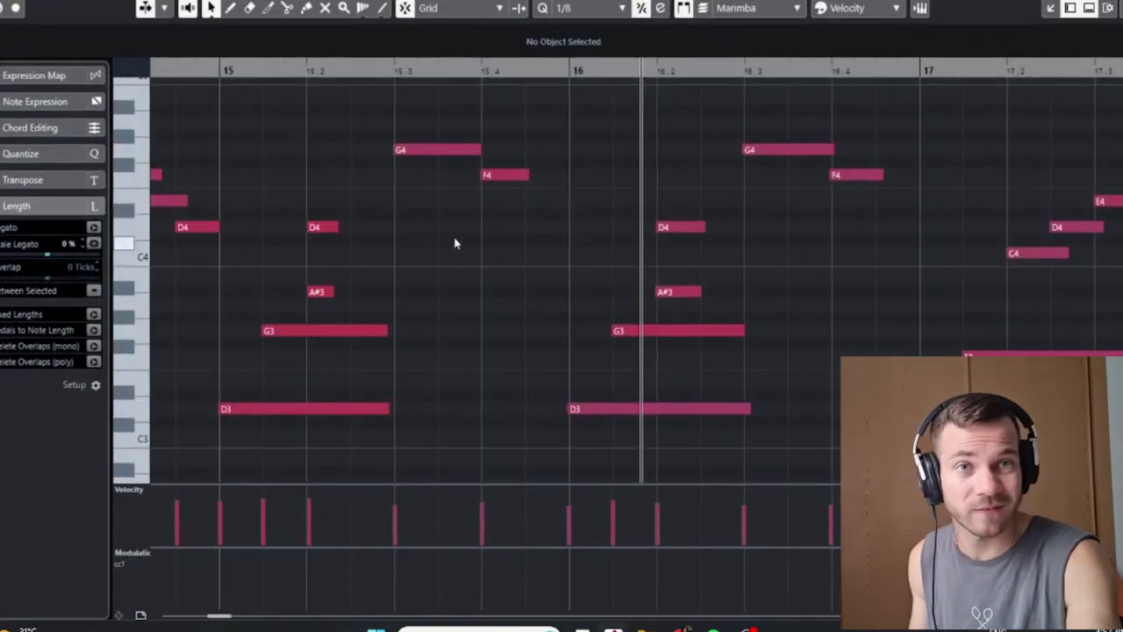
{"action": "key", "text": "ctrl+a"}
{"action": "key", "text": "shift+Up"}
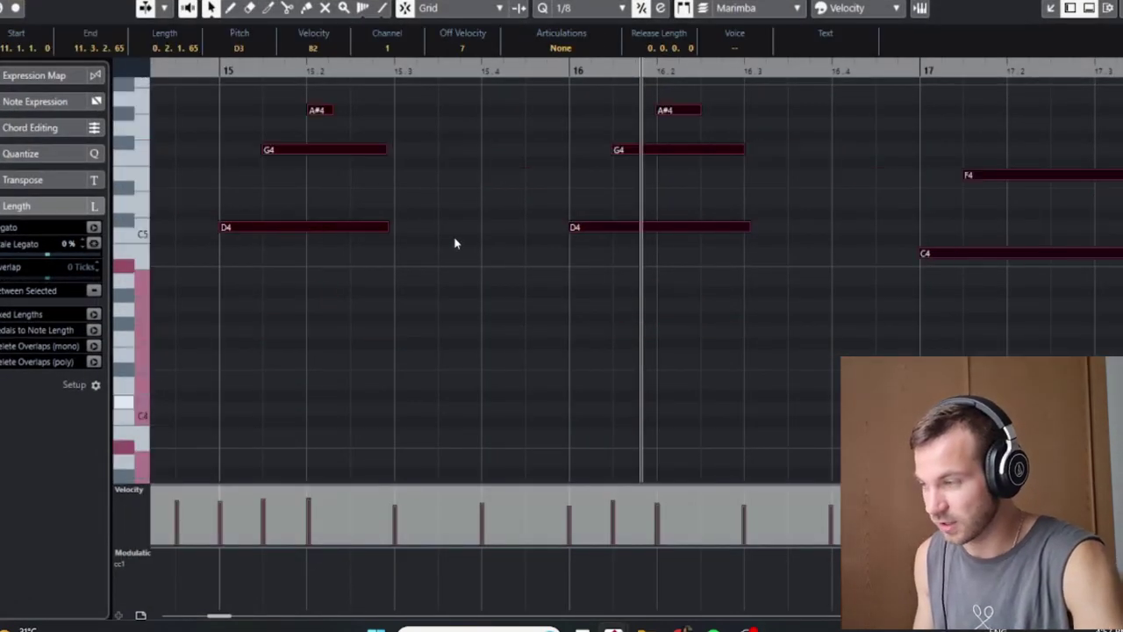
{"action": "key", "text": "shift+Down"}
{"action": "key", "text": "shift+Up"}
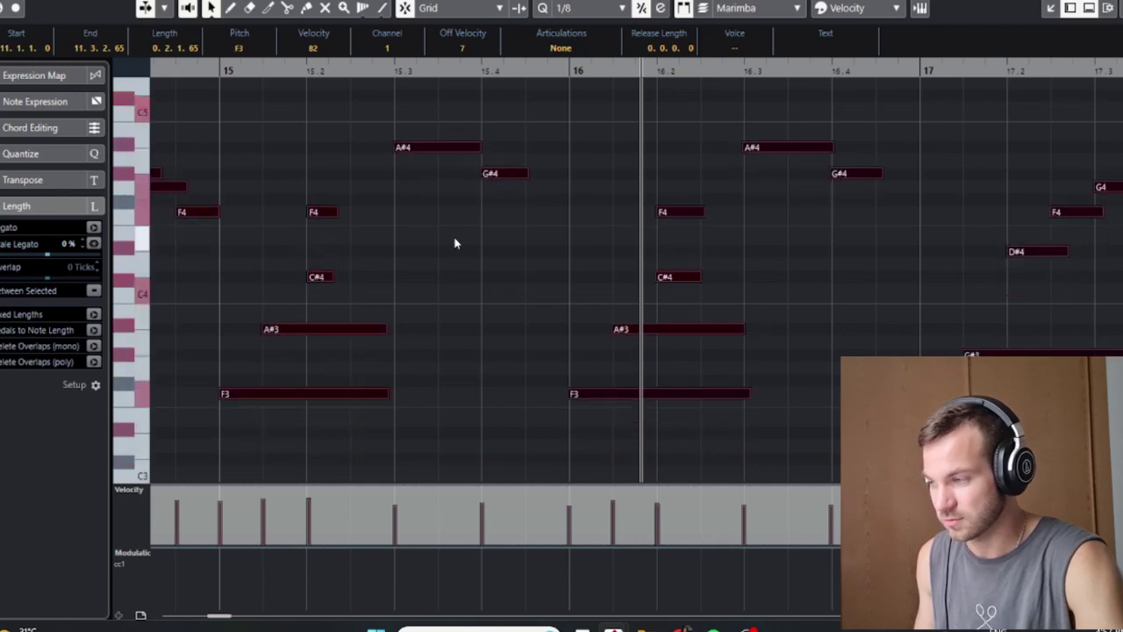
{"action": "key", "text": "shift+Down"}
{"action": "key", "text": "Escape"}
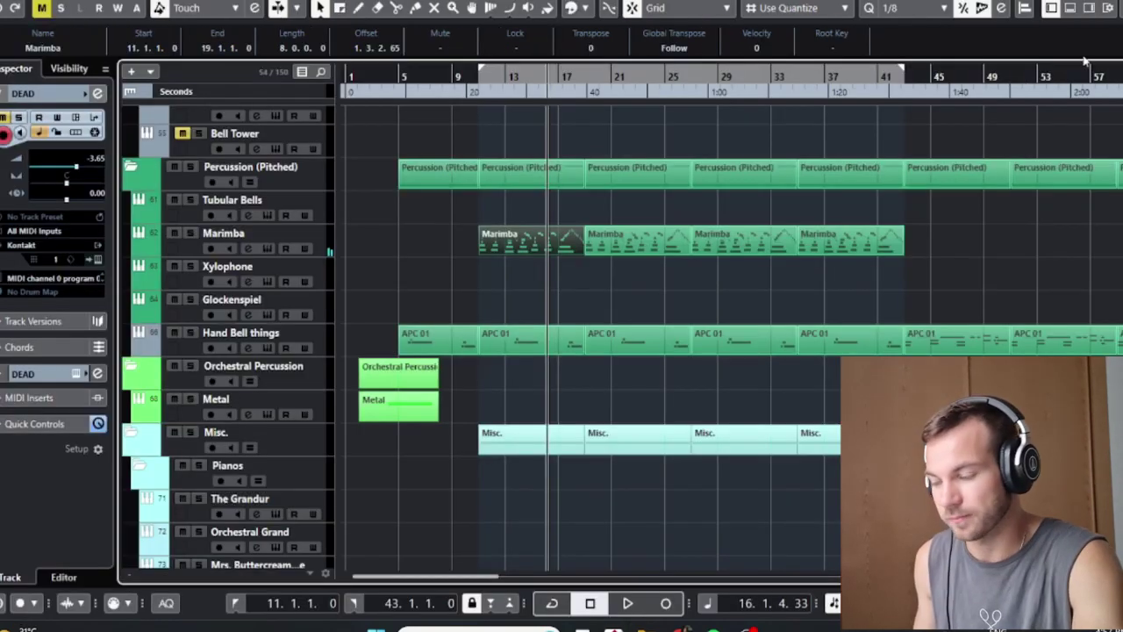
Play the arrangement from bar 43 and stop it near bar 54
{"action": "scroll", "coordinate": [607, 370], "scroll_direction": "up", "scroll_amount": 5}
{"action": "scroll", "coordinate": [599, 303], "scroll_direction": "down", "scroll_amount": 8}
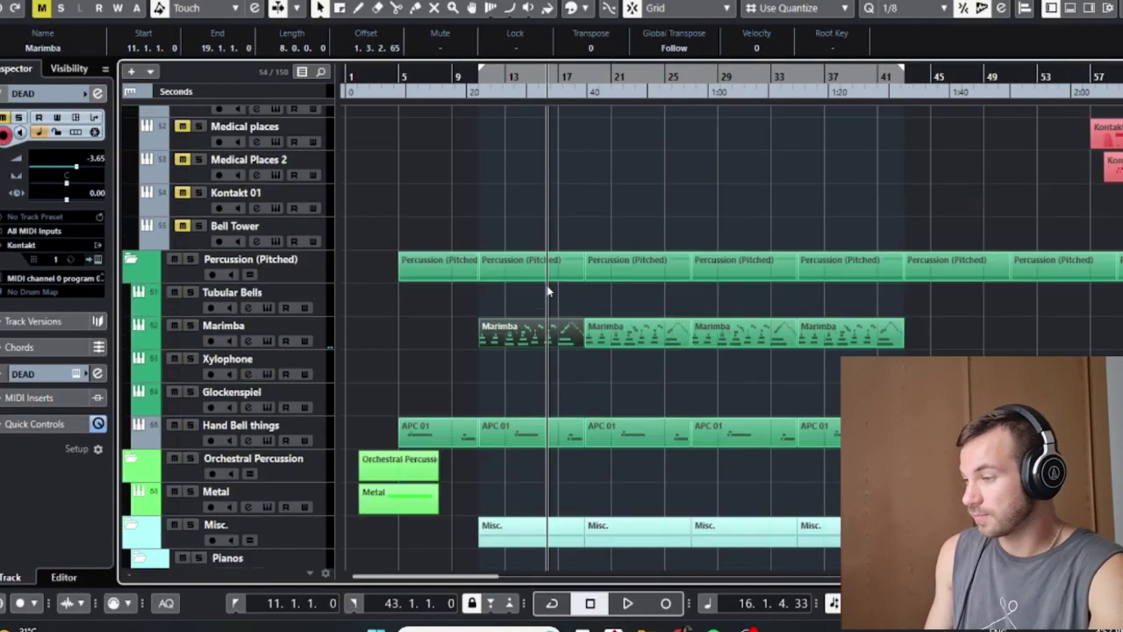
{"action": "scroll", "coordinate": [489, 280], "scroll_direction": "up", "scroll_amount": 8}
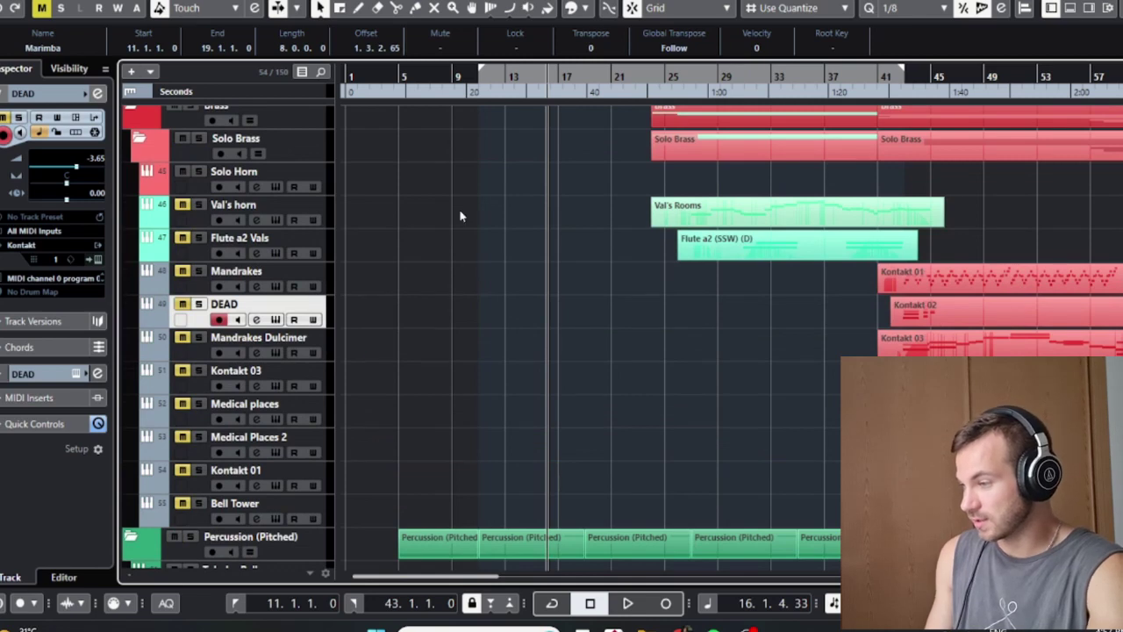
{"action": "scroll", "coordinate": [460, 215], "scroll_direction": "up", "scroll_amount": 6}
{"action": "scroll", "coordinate": [559, 182], "scroll_direction": "right", "scroll_amount": 4}
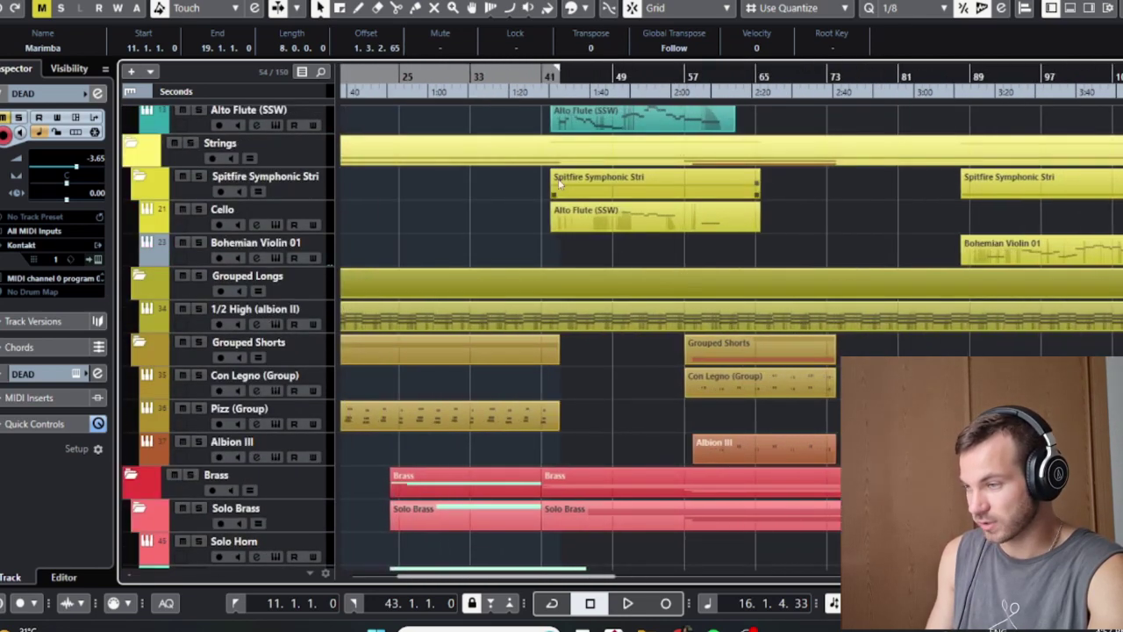
{"action": "scroll", "coordinate": [560, 228], "scroll_direction": "up", "scroll_amount": 4}
{"action": "scroll", "coordinate": [562, 492], "scroll_direction": "up", "scroll_amount": 2}
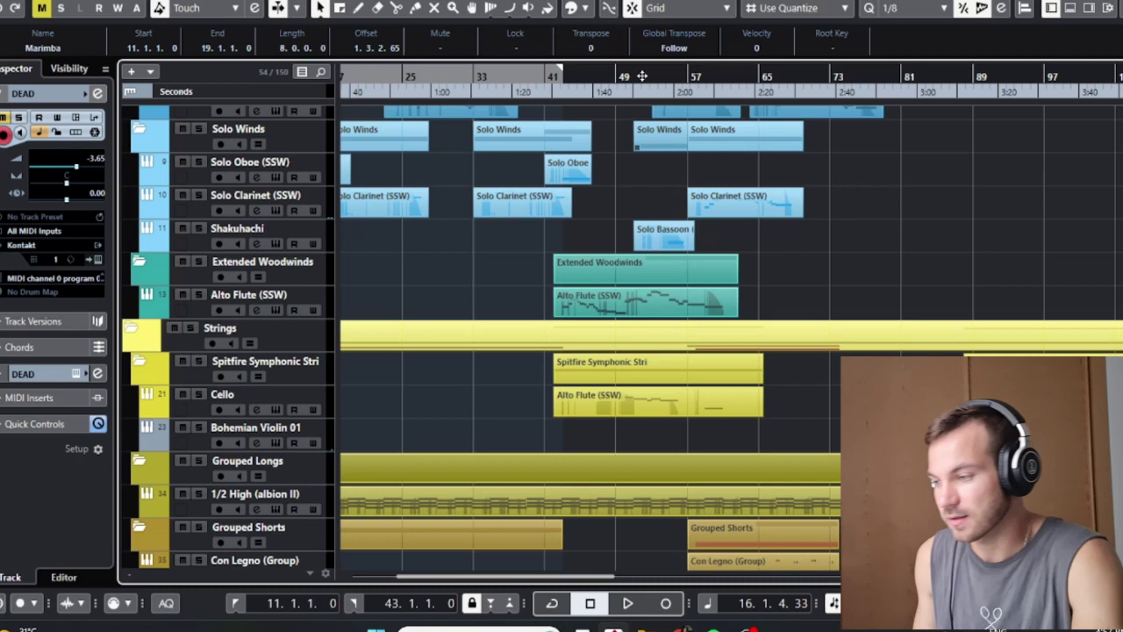
{"action": "left_click_drag", "start_coordinate": [599, 77], "coordinate": [565, 77]}
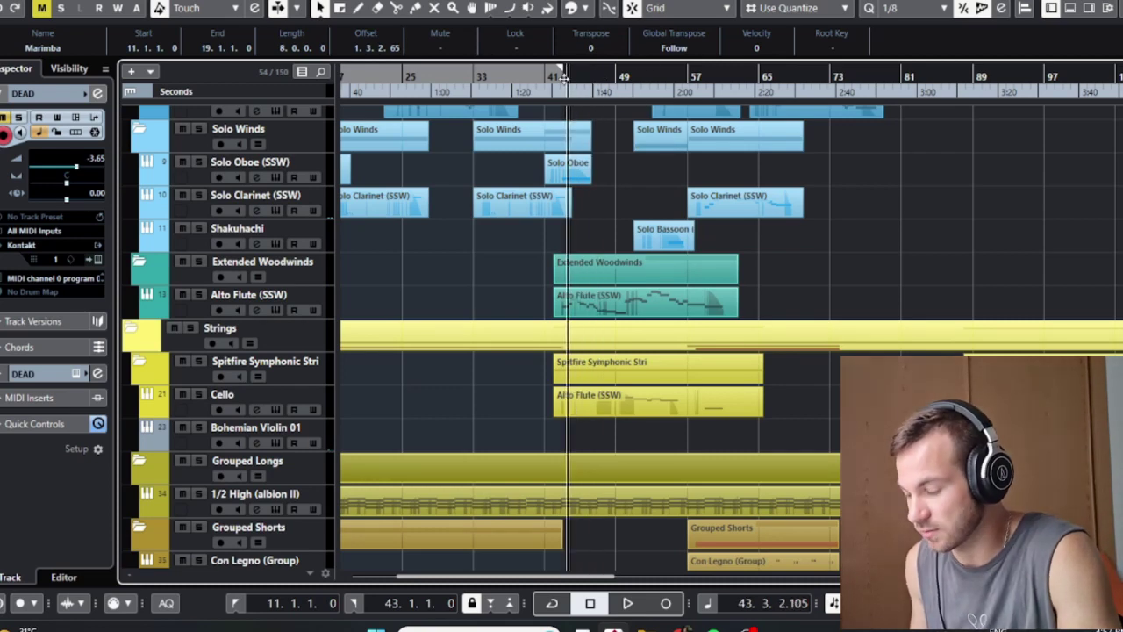
{"action": "key", "text": "space"}
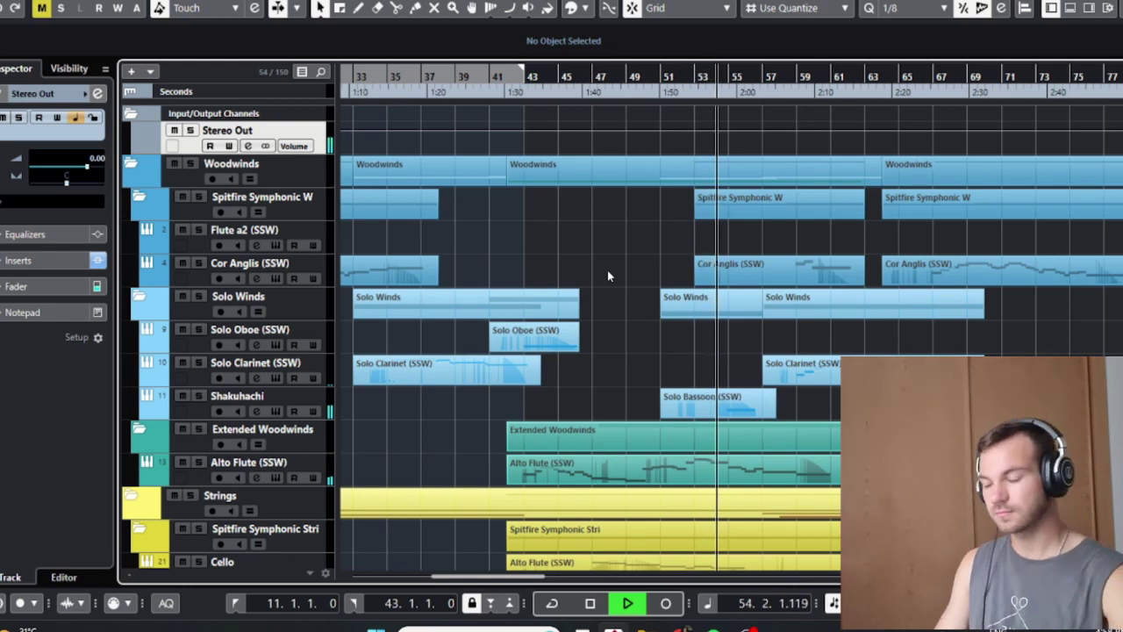
{"action": "key", "text": "space"}
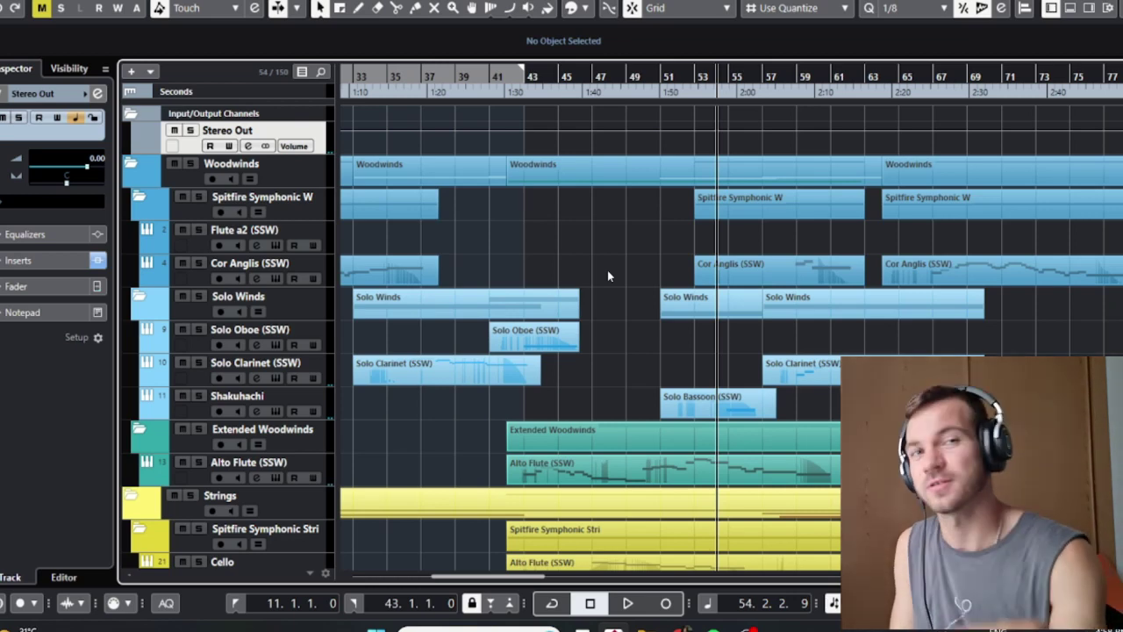
{"action": "scroll", "coordinate": [685, 276], "scroll_direction": "down", "scroll_amount": 4}
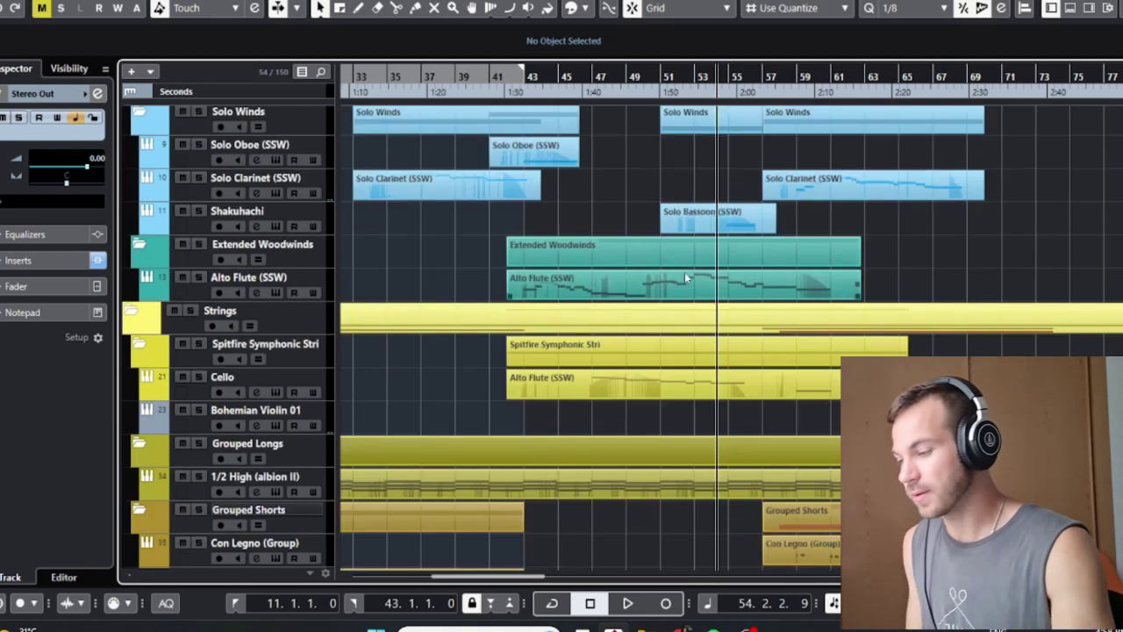
Open the Alto Flute (SSW) notes, play the line from around bar 46, then close the editor
{"action": "double_click", "coordinate": [644, 287]}
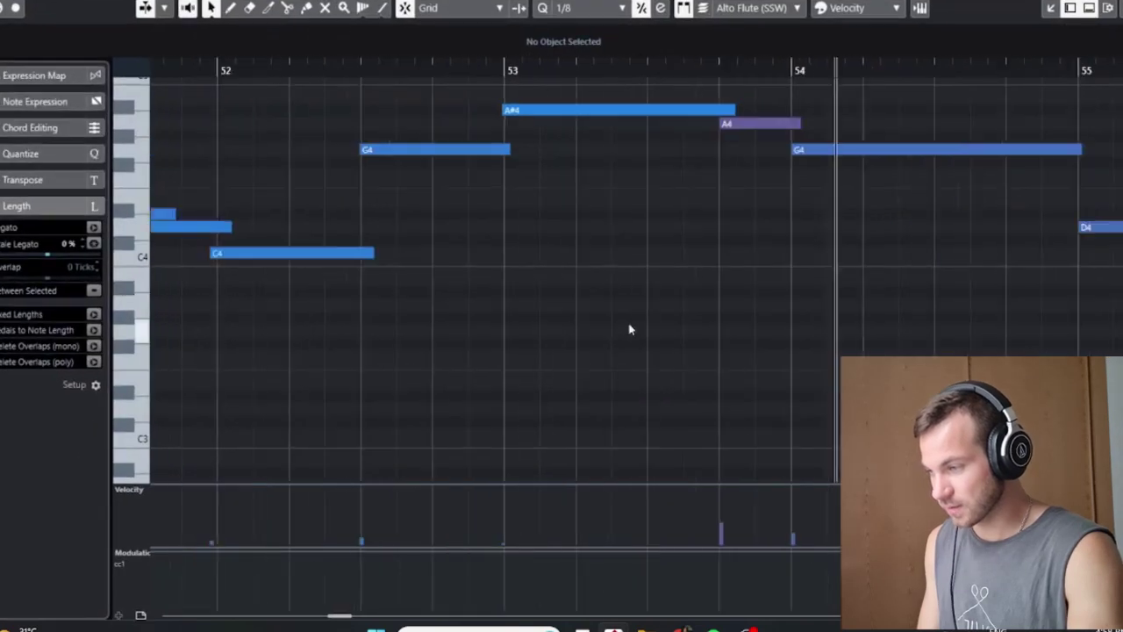
{"action": "scroll", "coordinate": [501, 218], "scroll_direction": "down", "scroll_amount": 3}
{"action": "scroll", "coordinate": [531, 255], "scroll_direction": "left", "scroll_amount": 5}
{"action": "scroll", "coordinate": [531, 255], "scroll_direction": "down", "scroll_amount": 1}
{"action": "left_click", "coordinate": [294, 74]}
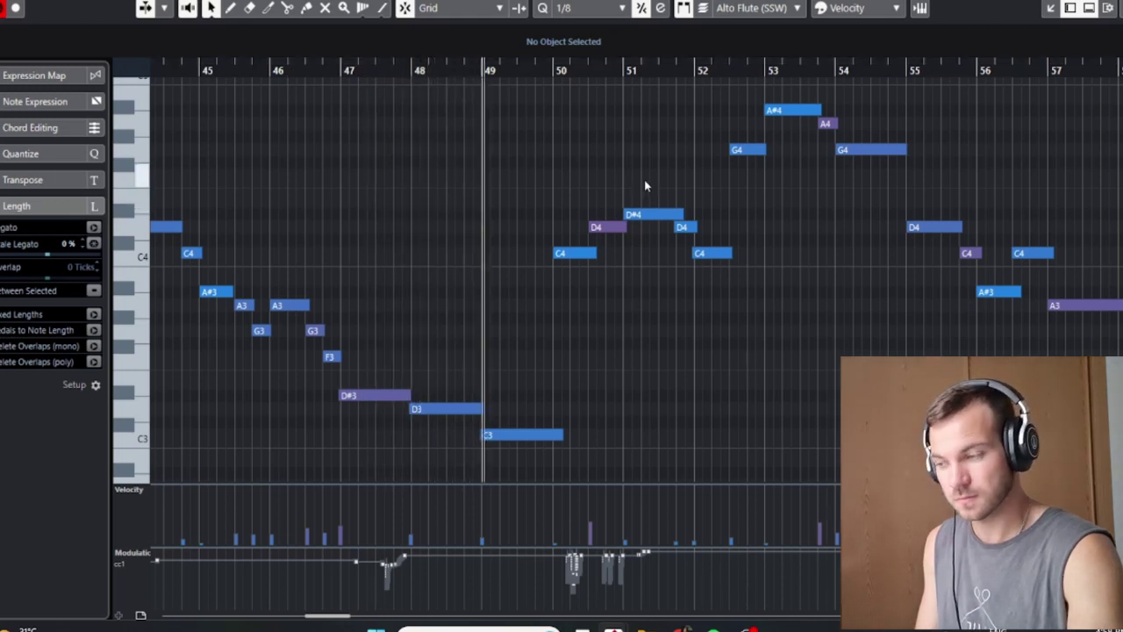
{"action": "key", "text": "space"}
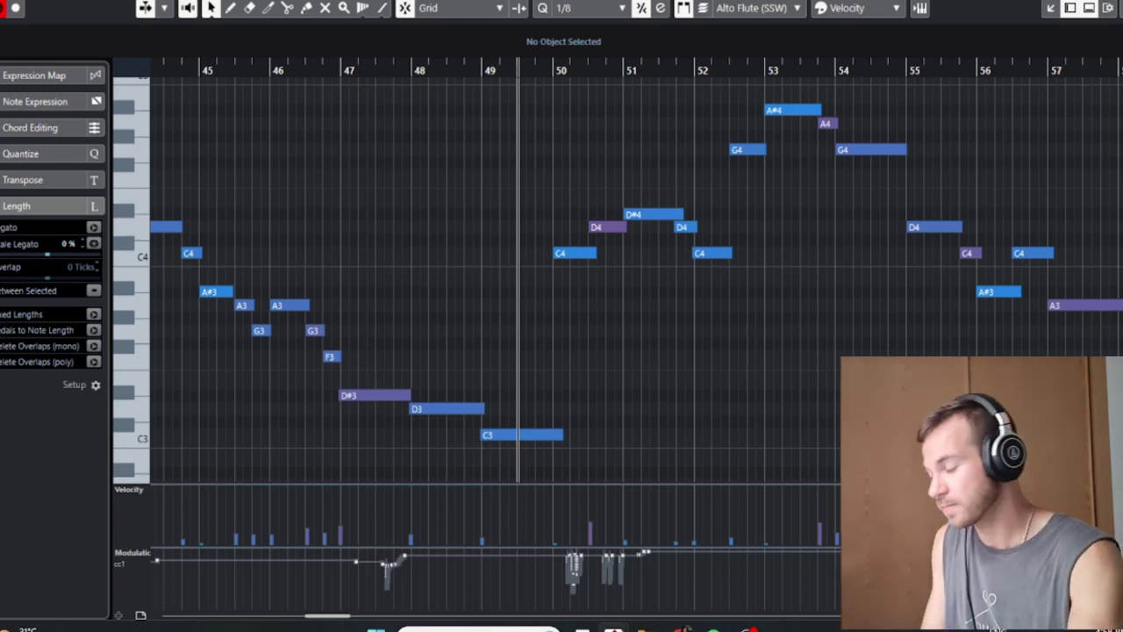
{"action": "scroll", "coordinate": [374, 247], "scroll_direction": "left", "scroll_amount": 3}
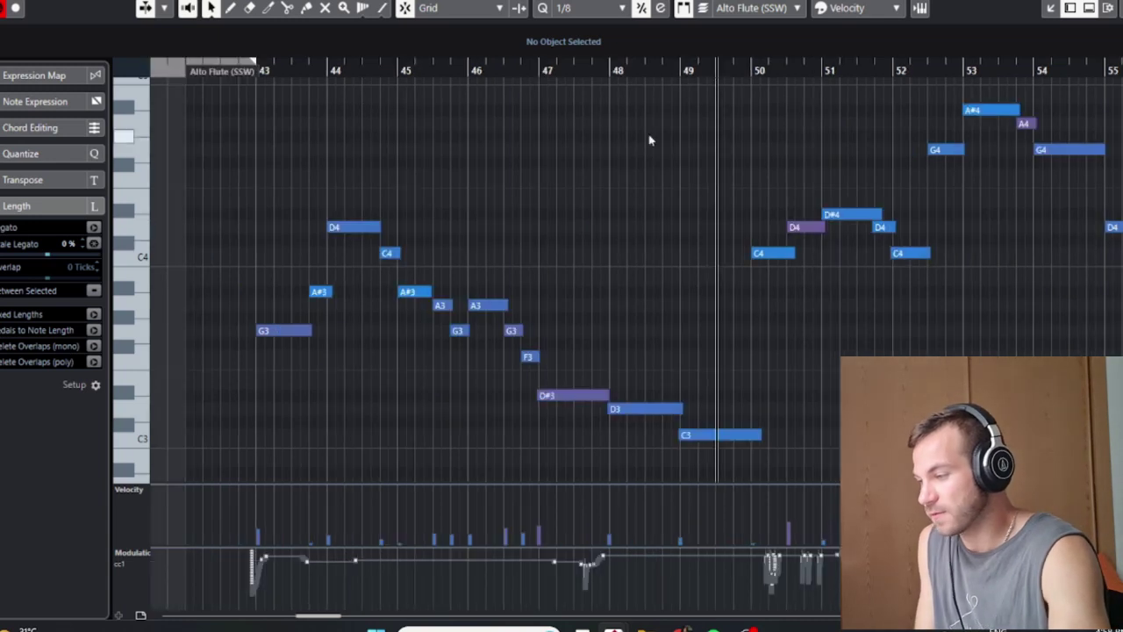
{"action": "left_click", "coordinate": [457, 76]}
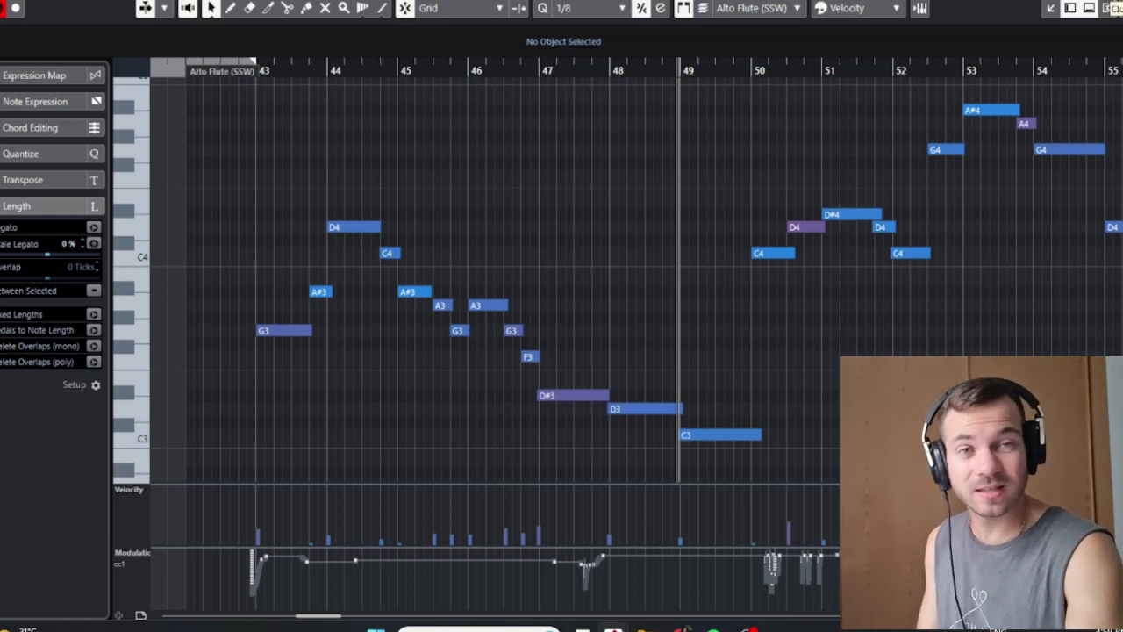
{"action": "key", "text": "Escape"}
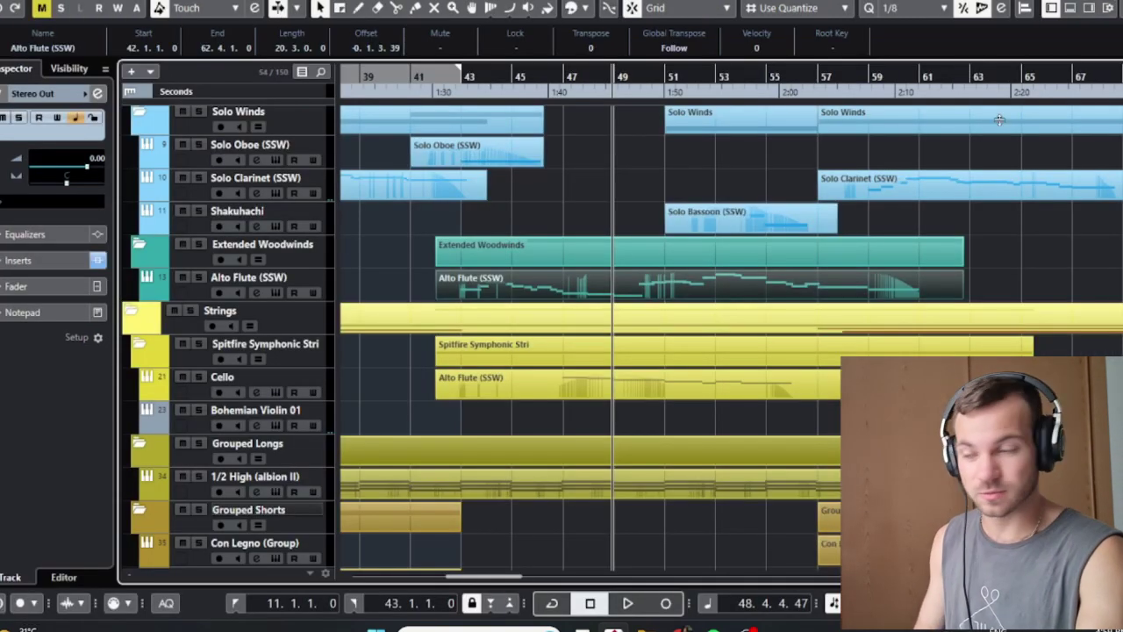
Open and close the Kontakt instruments of the Alto Flute and Cello tracks
{"action": "left_click", "coordinate": [276, 292]}
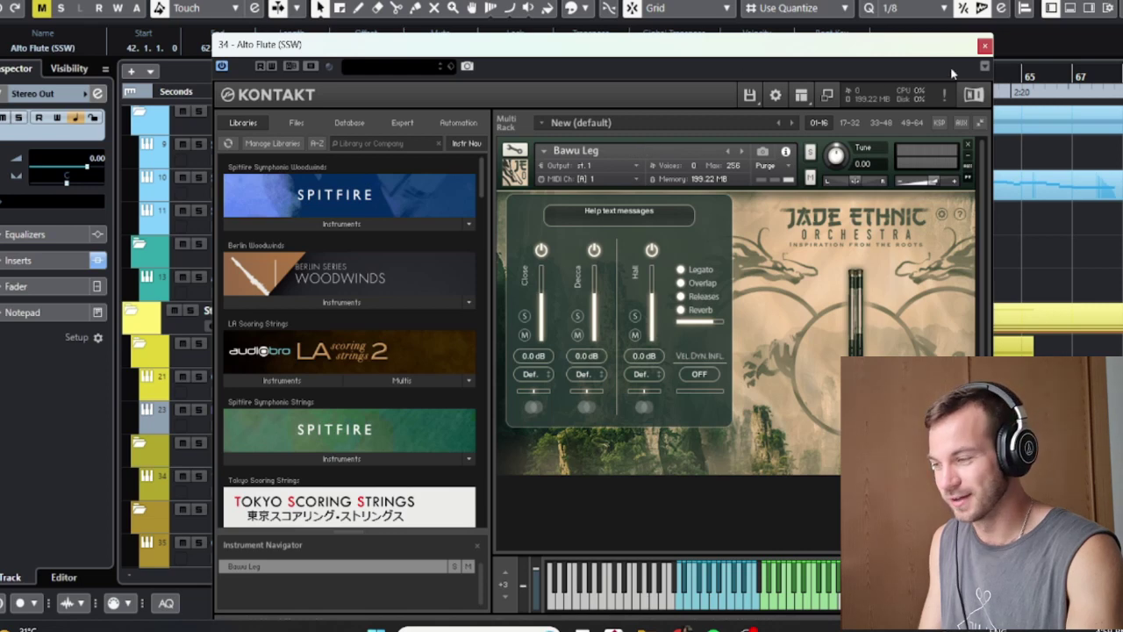
{"action": "left_click", "coordinate": [984, 46]}
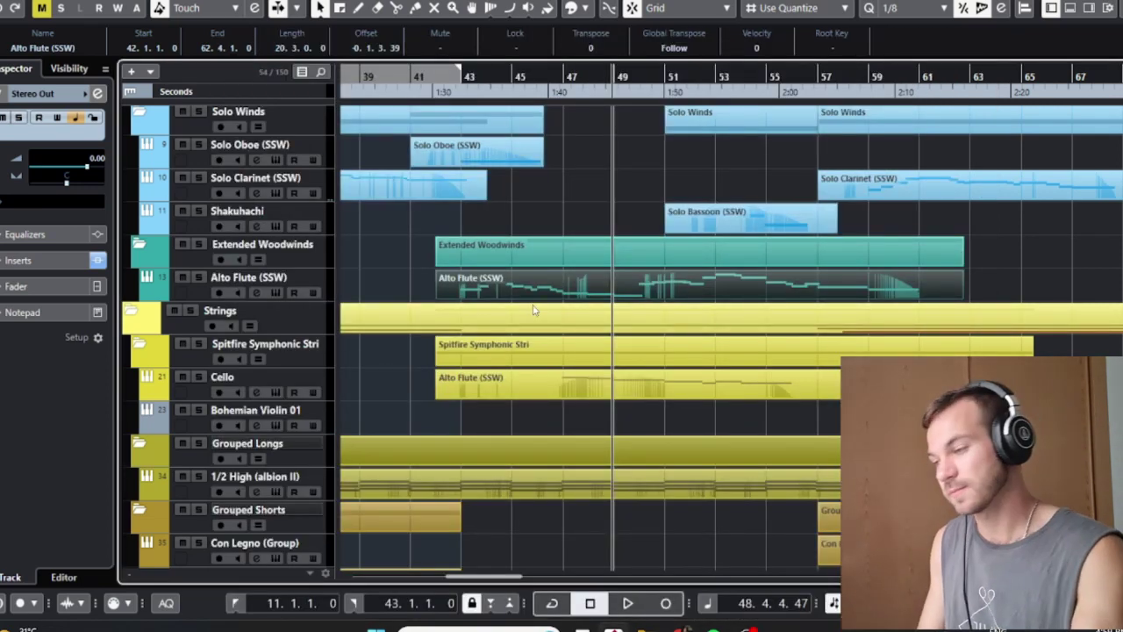
{"action": "left_click", "coordinate": [276, 391]}
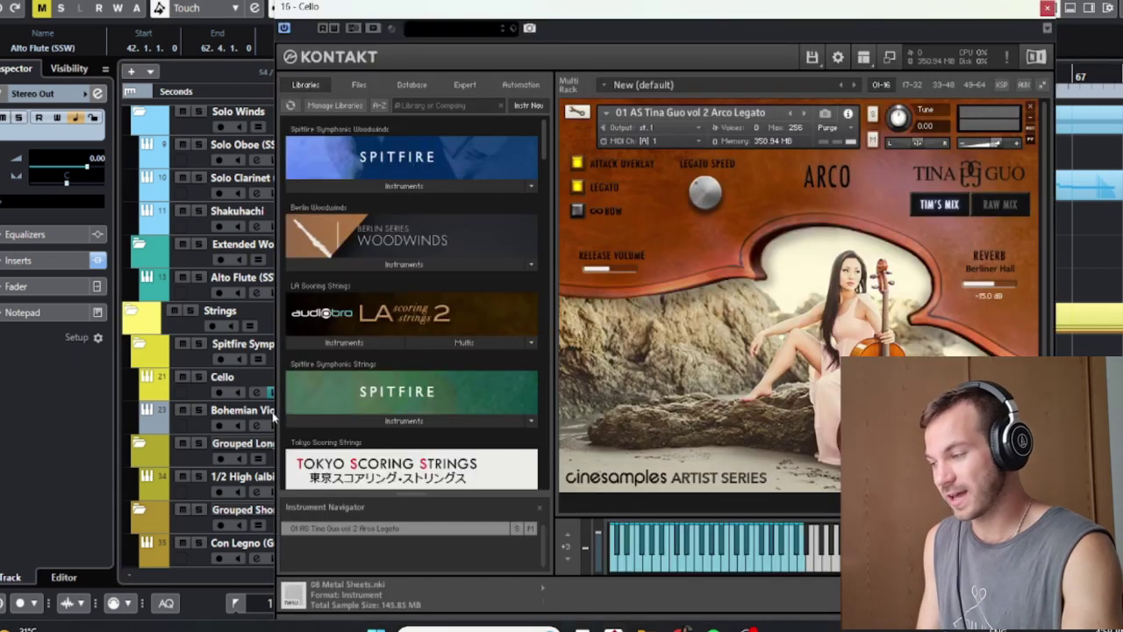
{"action": "left_click", "coordinate": [1048, 8]}
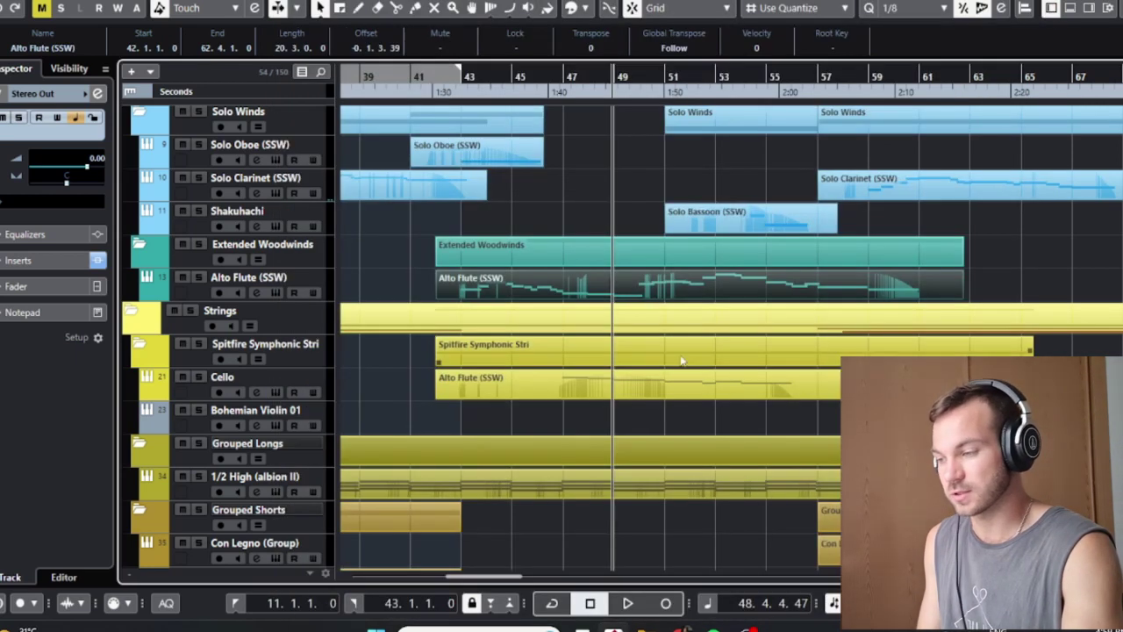
Solo Alto Flute (SSW) with Cello, play from bar 46, and open the flute part
{"action": "left_click", "coordinate": [187, 295]}
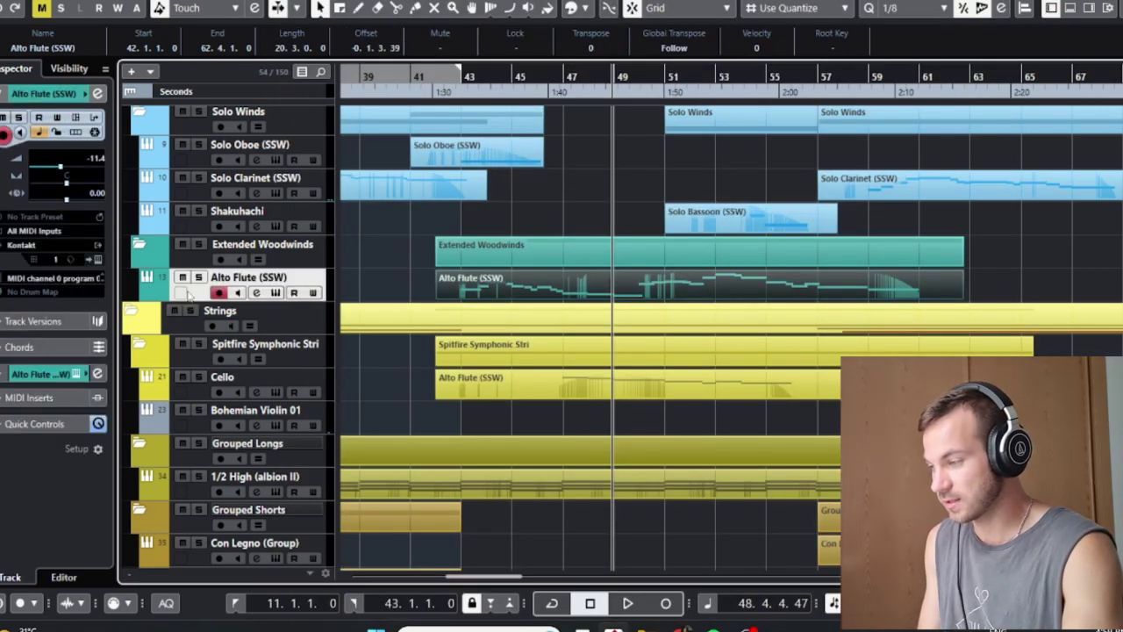
{"action": "left_click", "coordinate": [212, 379], "text": "ctrl"}
{"action": "key", "text": "s"}
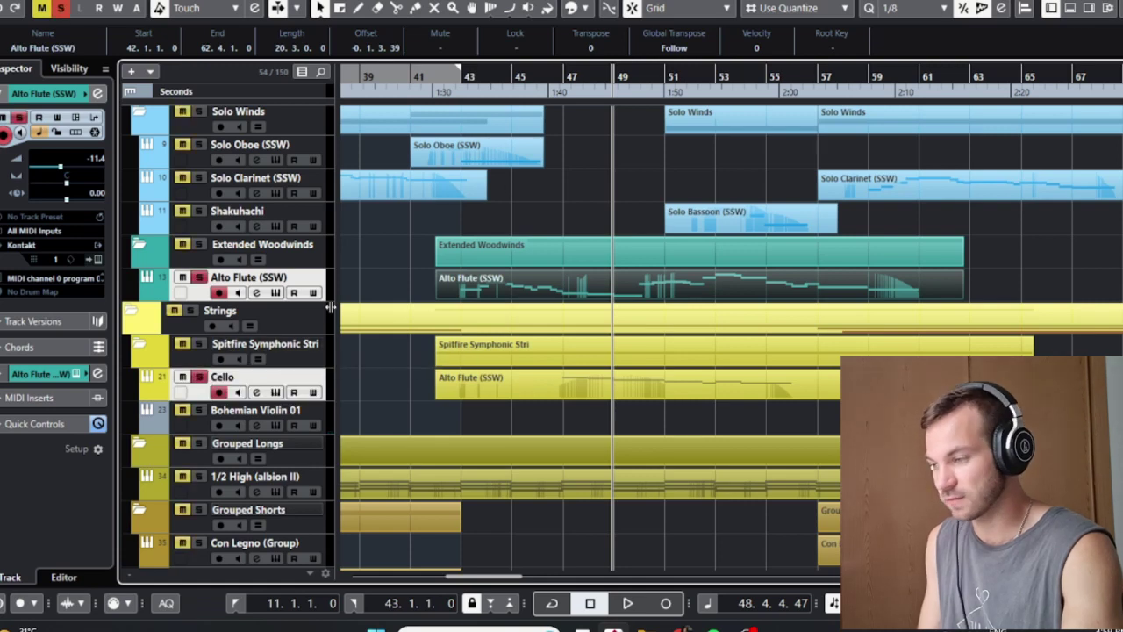
{"action": "left_click", "coordinate": [559, 73]}
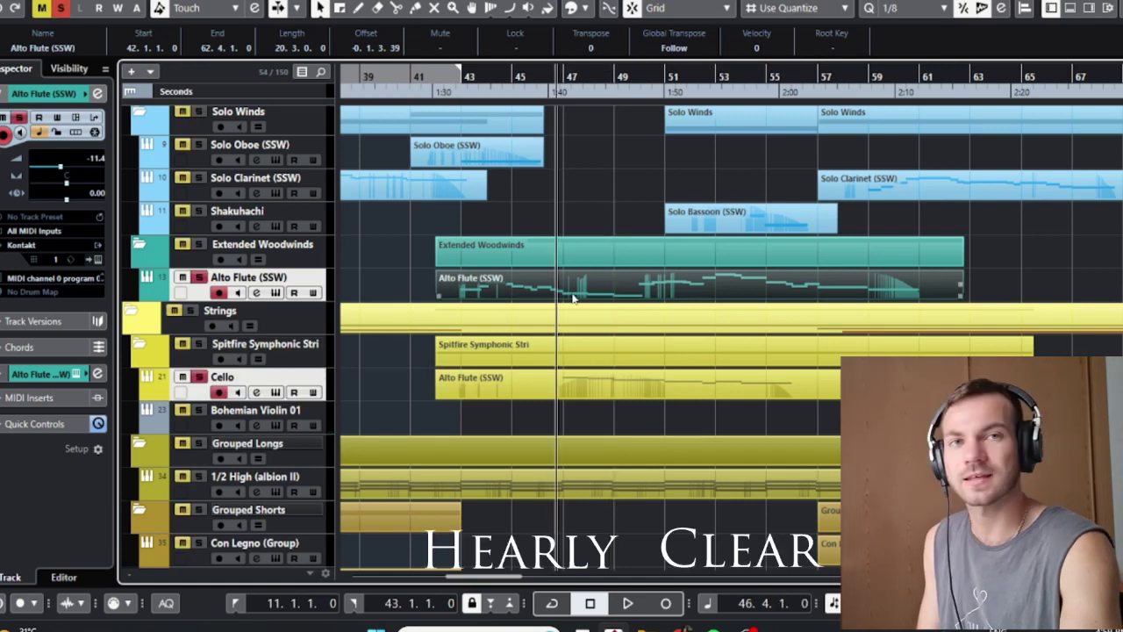
{"action": "key", "text": "space"}
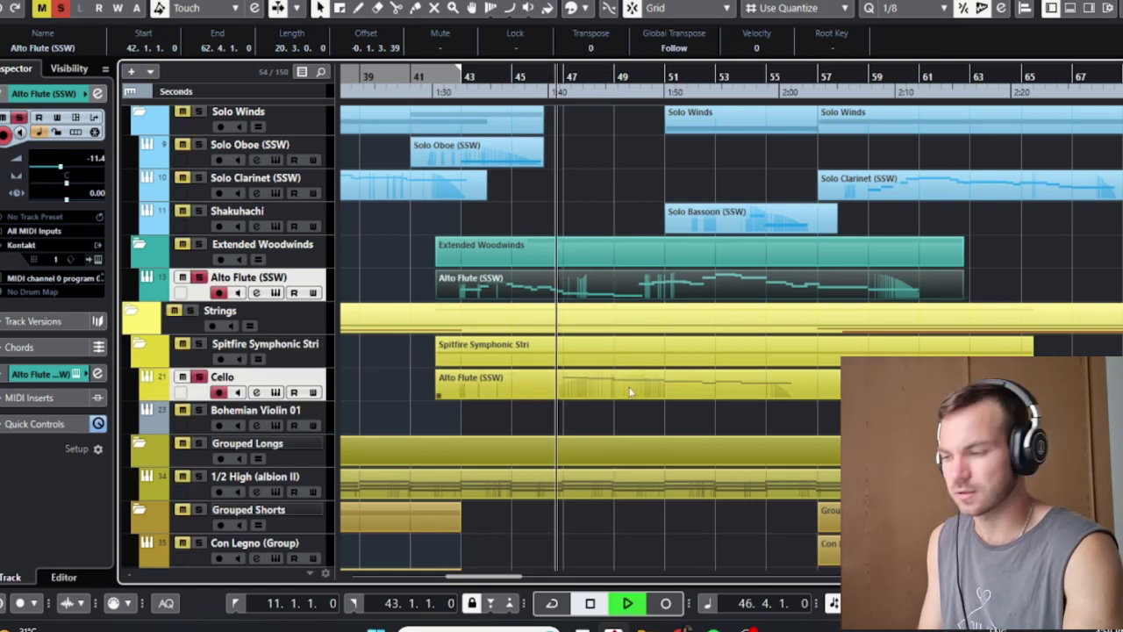
{"action": "double_click", "coordinate": [617, 286]}
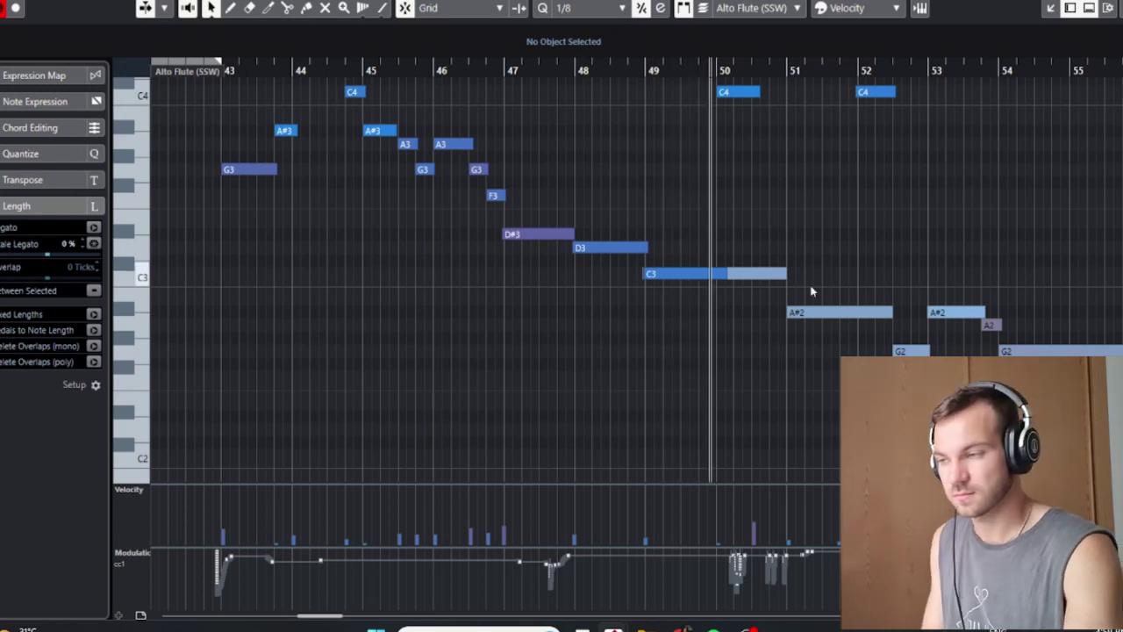
Select the C3 note, then marquee-select A3, G3 and F3 and deselect them
{"action": "scroll", "coordinate": [872, 266], "scroll_direction": "up", "scroll_amount": 3}
{"action": "scroll", "coordinate": [865, 245], "scroll_direction": "down", "scroll_amount": 3}
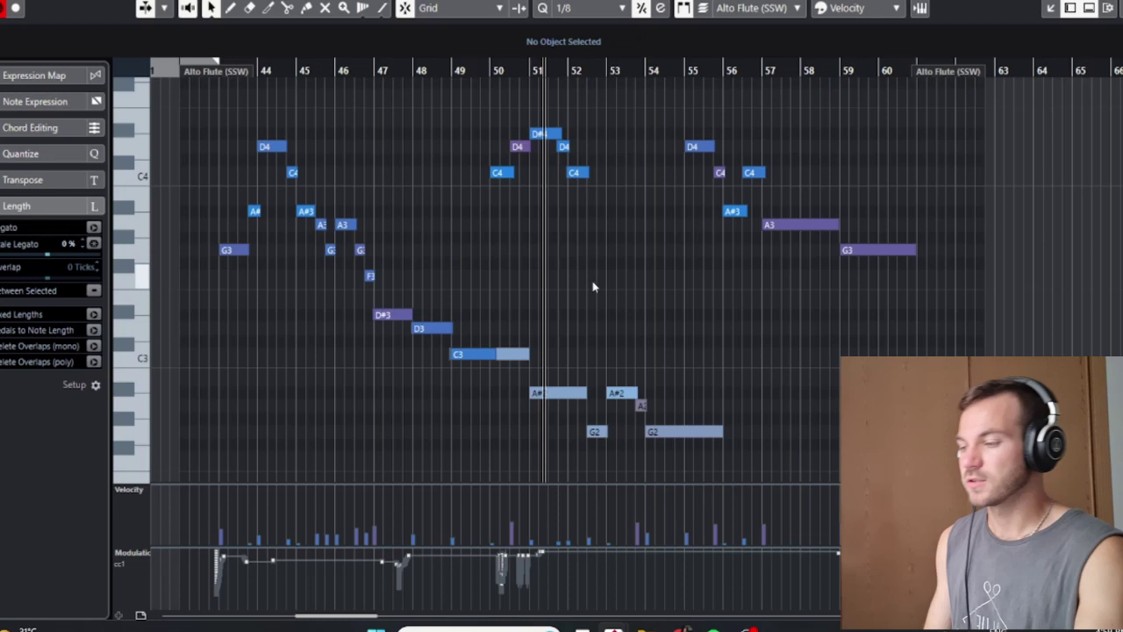
{"action": "left_click", "coordinate": [521, 354]}
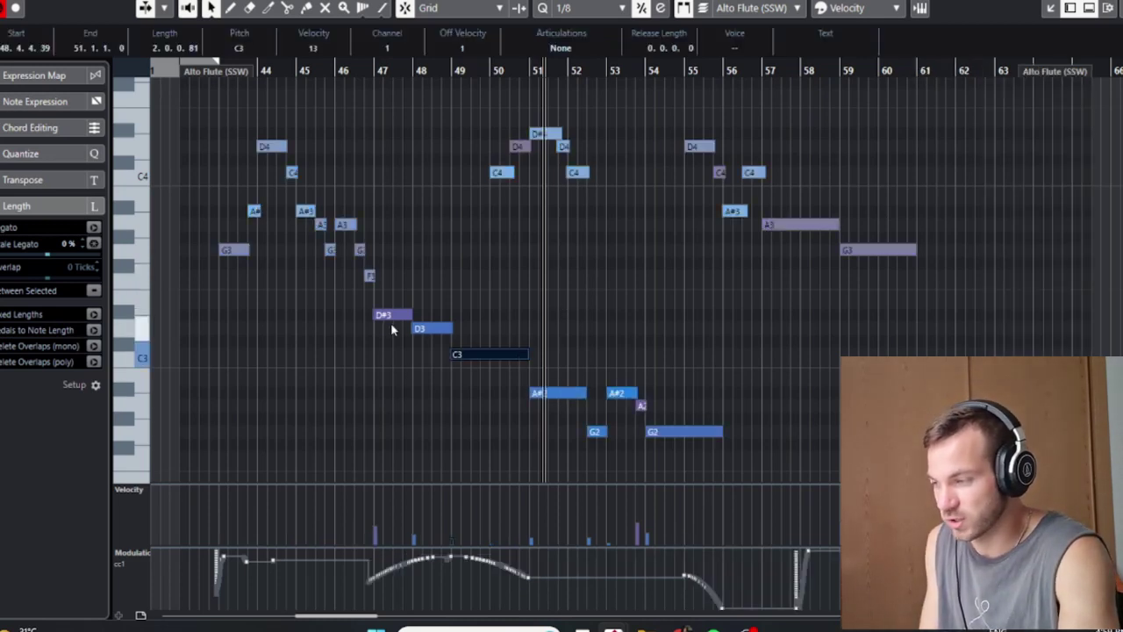
{"action": "scroll", "coordinate": [464, 371], "scroll_direction": "down", "scroll_amount": 3}
{"action": "scroll", "coordinate": [464, 372], "scroll_direction": "up", "scroll_amount": 2, "text": "ctrl"}
{"action": "scroll", "coordinate": [418, 343], "scroll_direction": "left", "scroll_amount": 3}
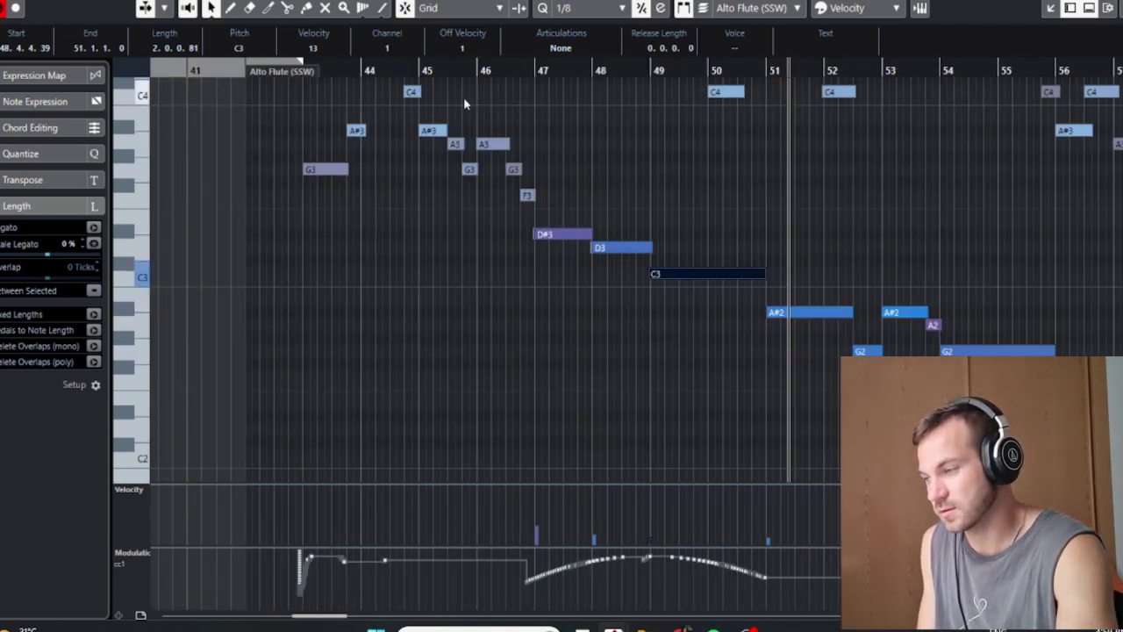
{"action": "left_click_drag", "start_coordinate": [464, 96], "coordinate": [537, 197]}
{"action": "left_click", "coordinate": [509, 178]}
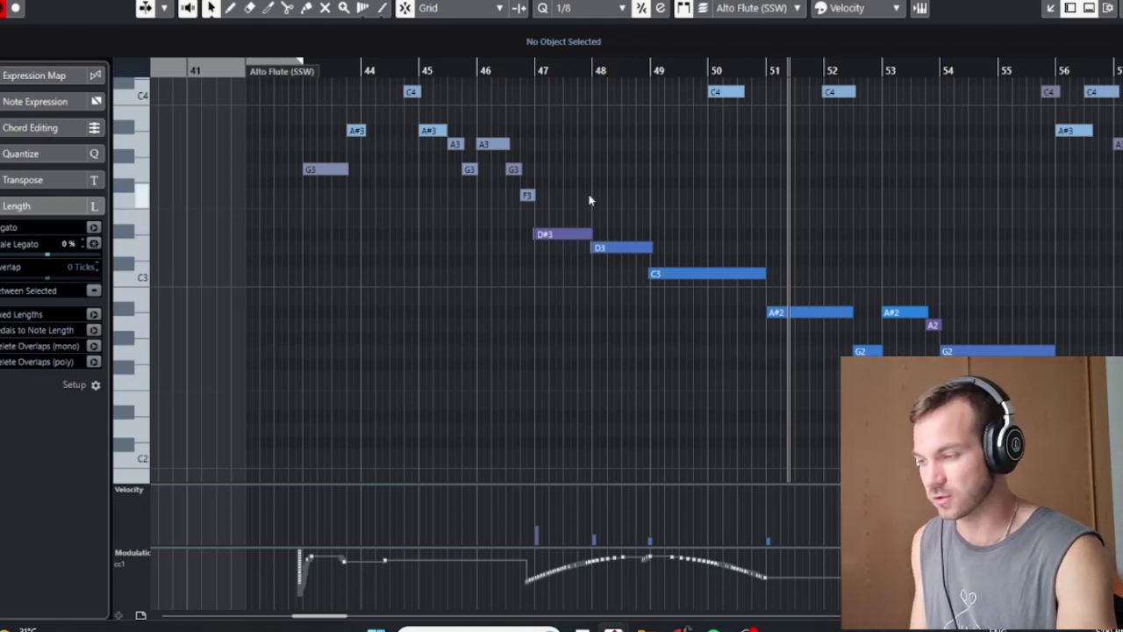
Select D3, then D#3, deselect, zoom out with G and close the Key Editor
{"action": "left_click", "coordinate": [610, 247]}
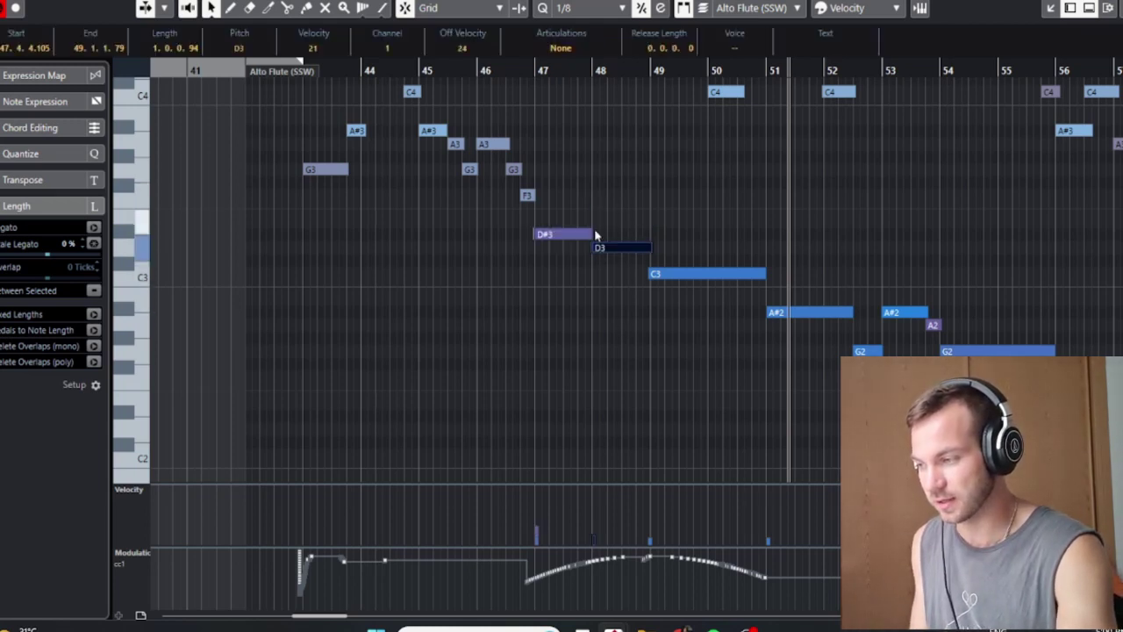
{"action": "left_click_drag", "start_coordinate": [554, 175], "coordinate": [571, 299]}
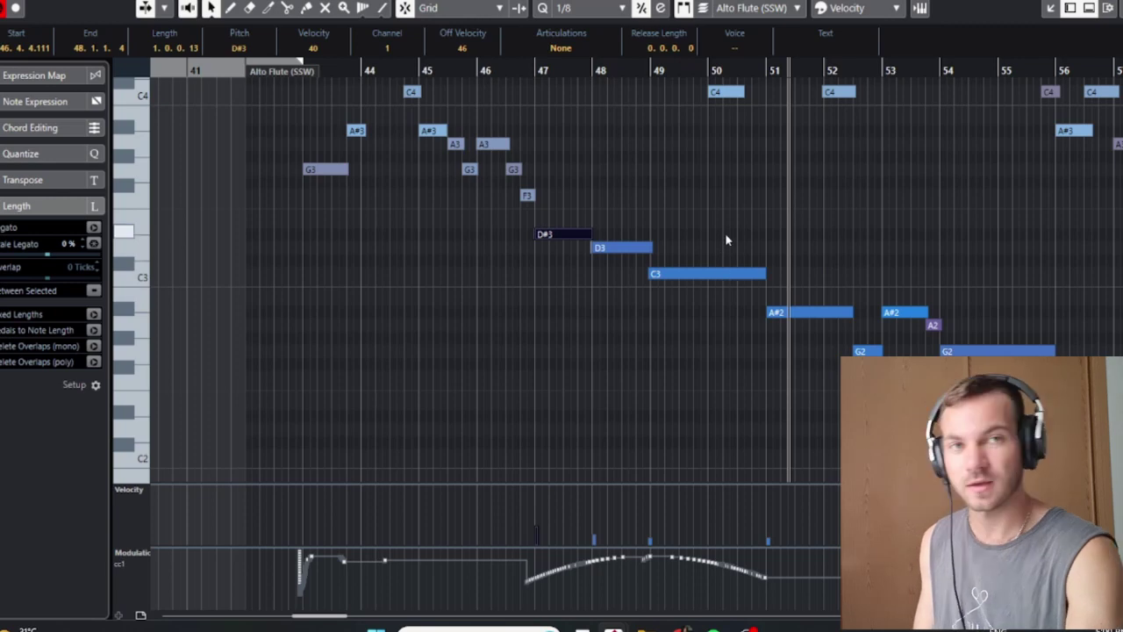
{"action": "left_click", "coordinate": [790, 193]}
{"action": "key", "text": "g"}
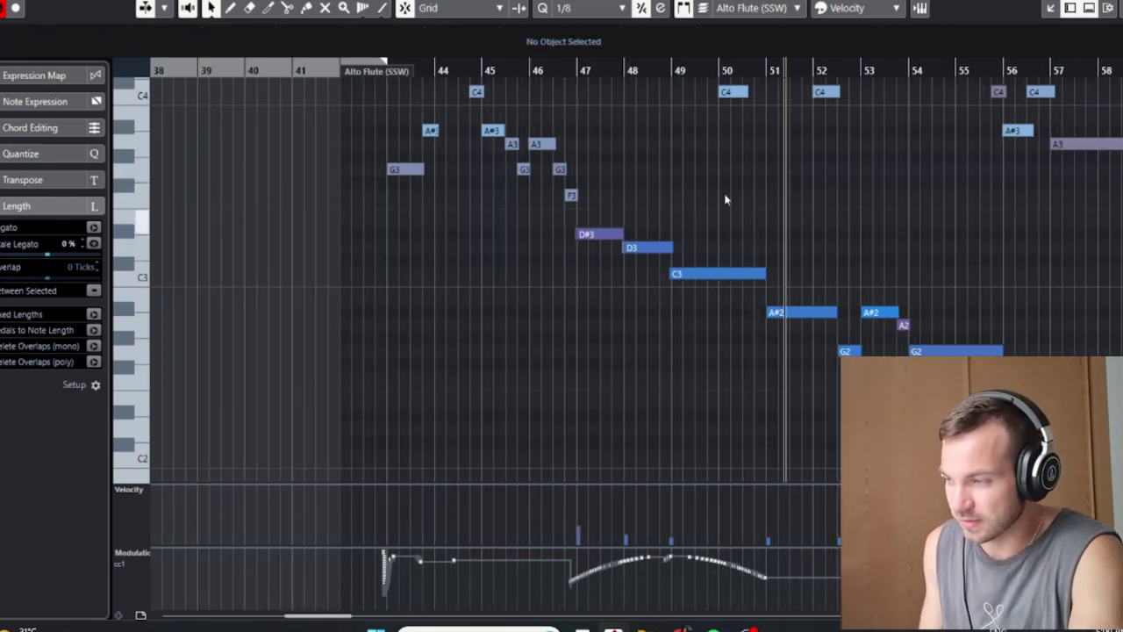
{"action": "key", "text": "ctrl+e"}
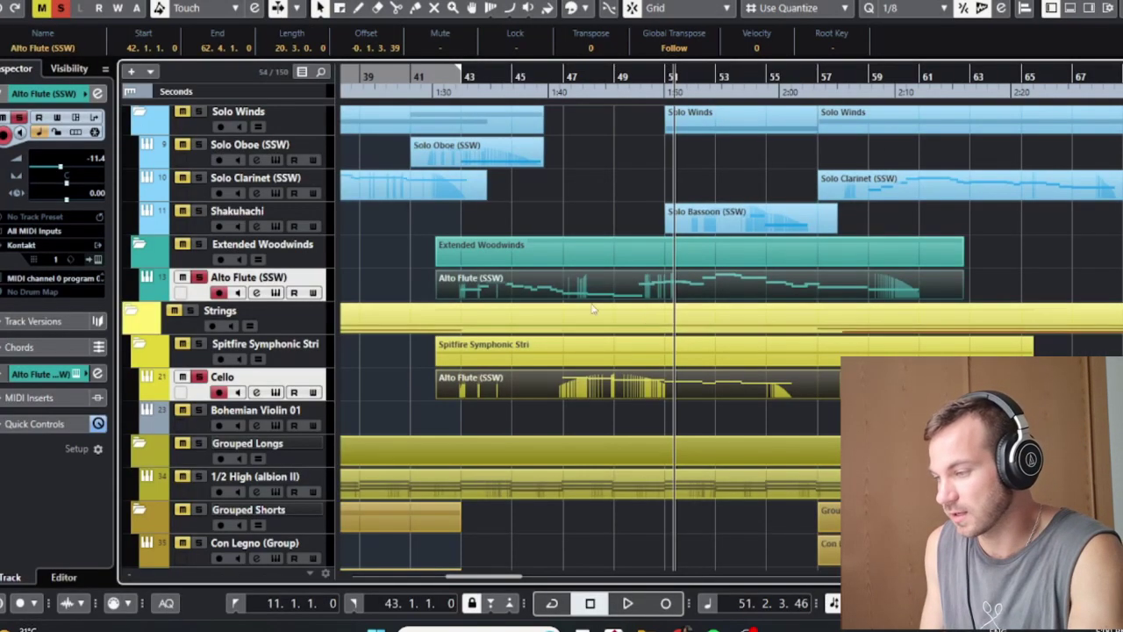
Clear all solos and play the full orchestra from bar 46
{"action": "left_click", "coordinate": [60, 9]}
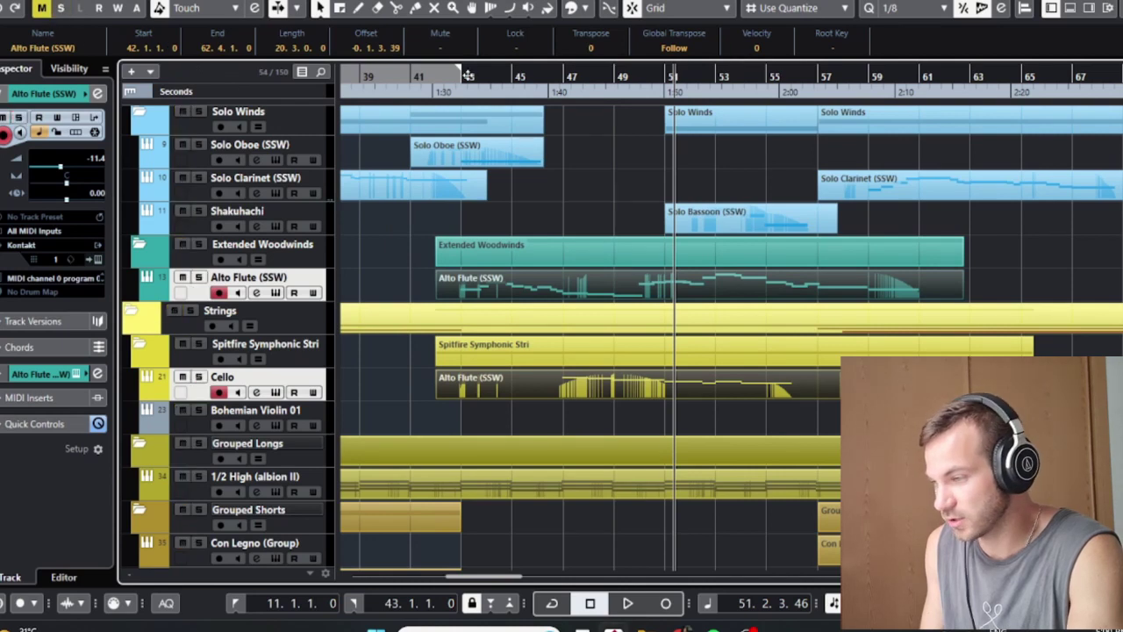
{"action": "left_click", "coordinate": [534, 71]}
{"action": "key", "text": "space"}
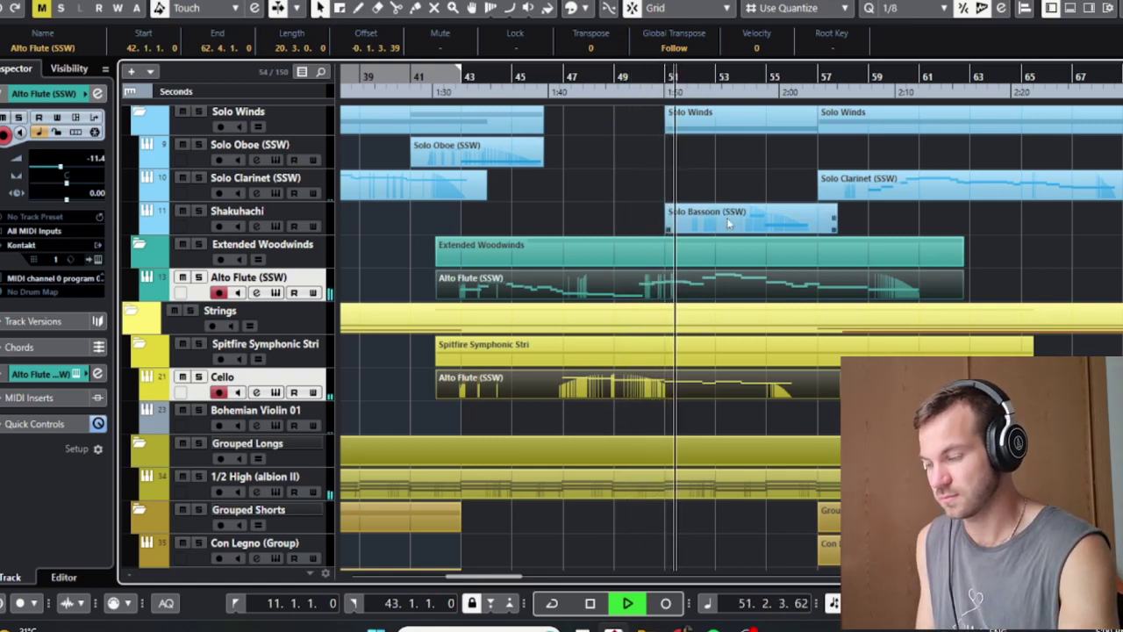
{"action": "key", "text": "space"}
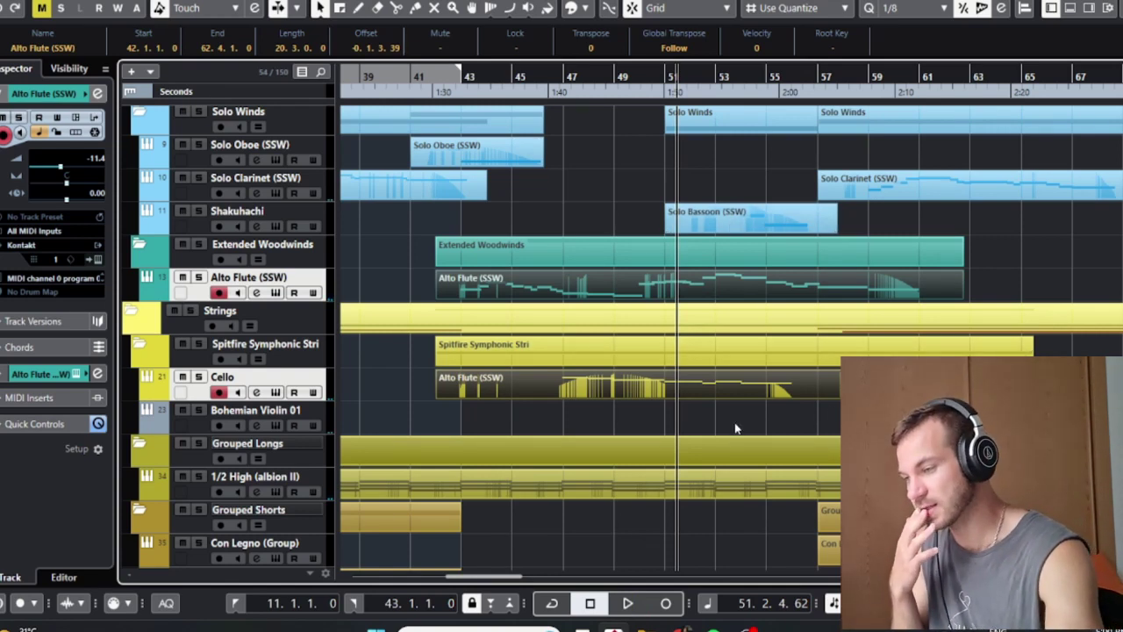
Select the Alto Flute (SSW) part on the Cello track starting at bar 42
{"action": "left_click", "coordinate": [725, 379]}
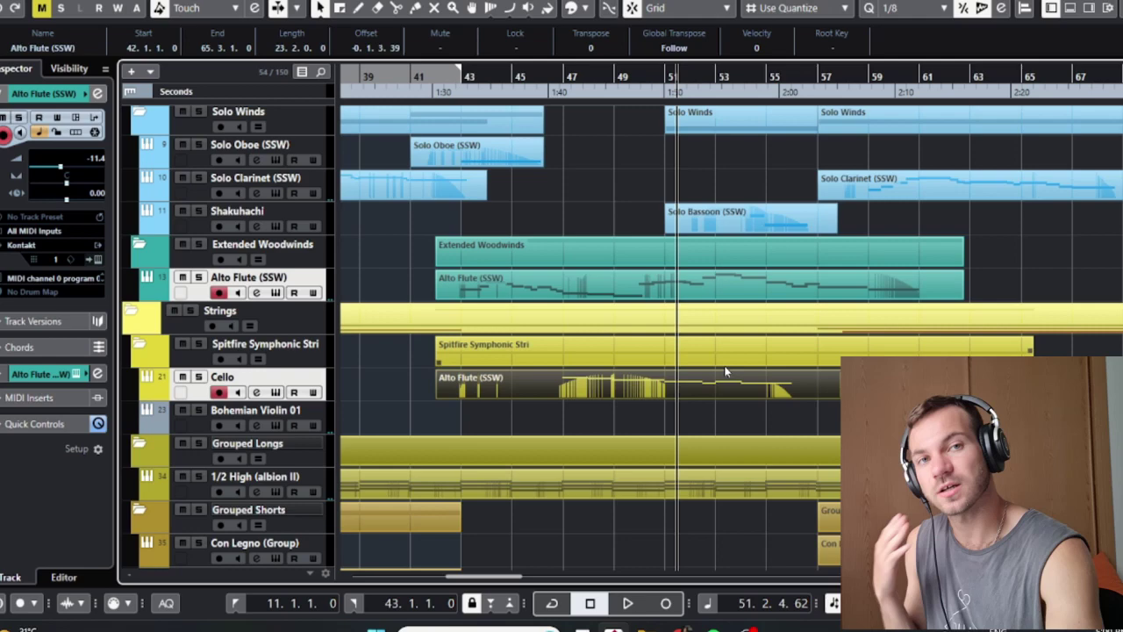
{"action": "scroll", "coordinate": [592, 373], "scroll_direction": "down", "scroll_amount": 4}
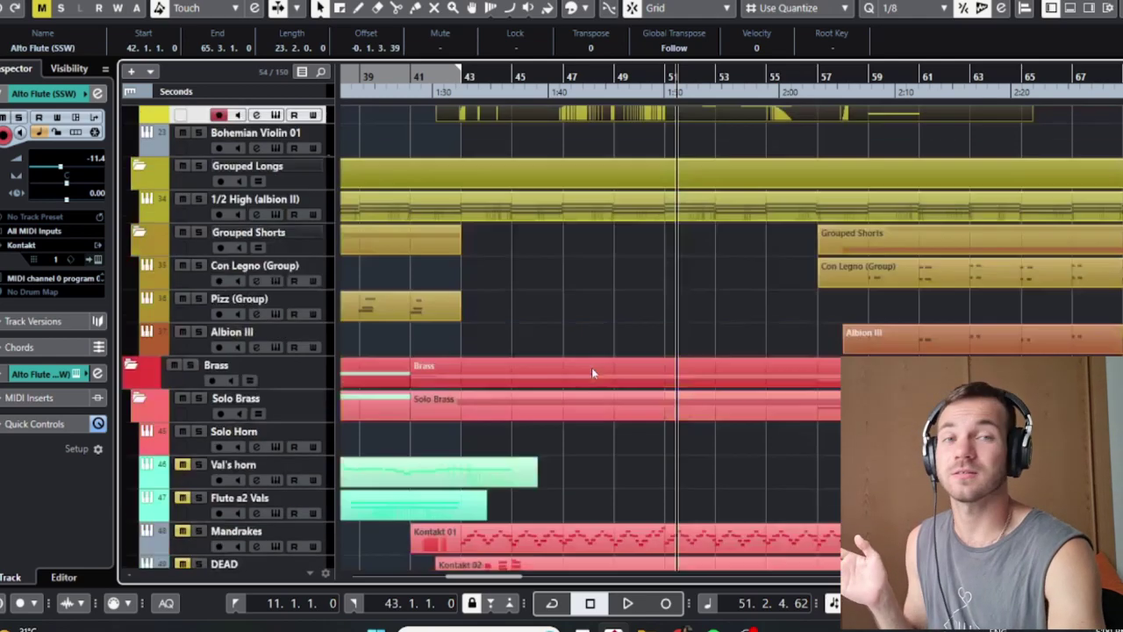
{"action": "scroll", "coordinate": [592, 373], "scroll_direction": "down", "scroll_amount": 5}
{"action": "scroll", "coordinate": [628, 351], "scroll_direction": "up", "scroll_amount": 4}
{"action": "scroll", "coordinate": [632, 344], "scroll_direction": "up", "scroll_amount": 10}
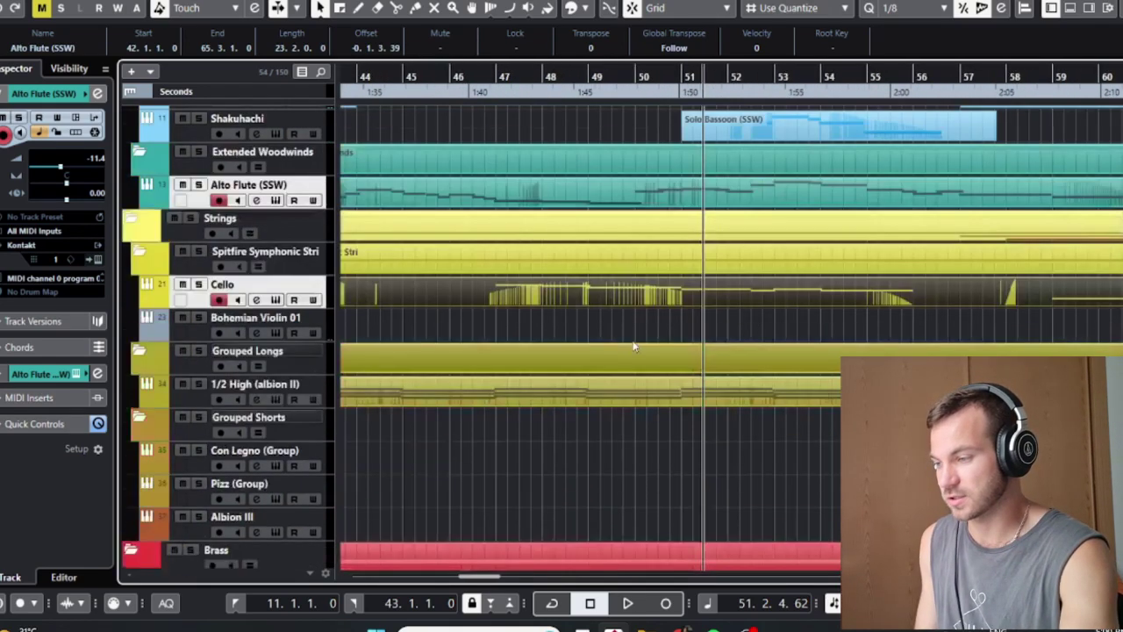
{"action": "scroll", "coordinate": [634, 346], "scroll_direction": "up", "scroll_amount": 5}
{"action": "scroll", "coordinate": [633, 346], "scroll_direction": "down", "scroll_amount": 3}
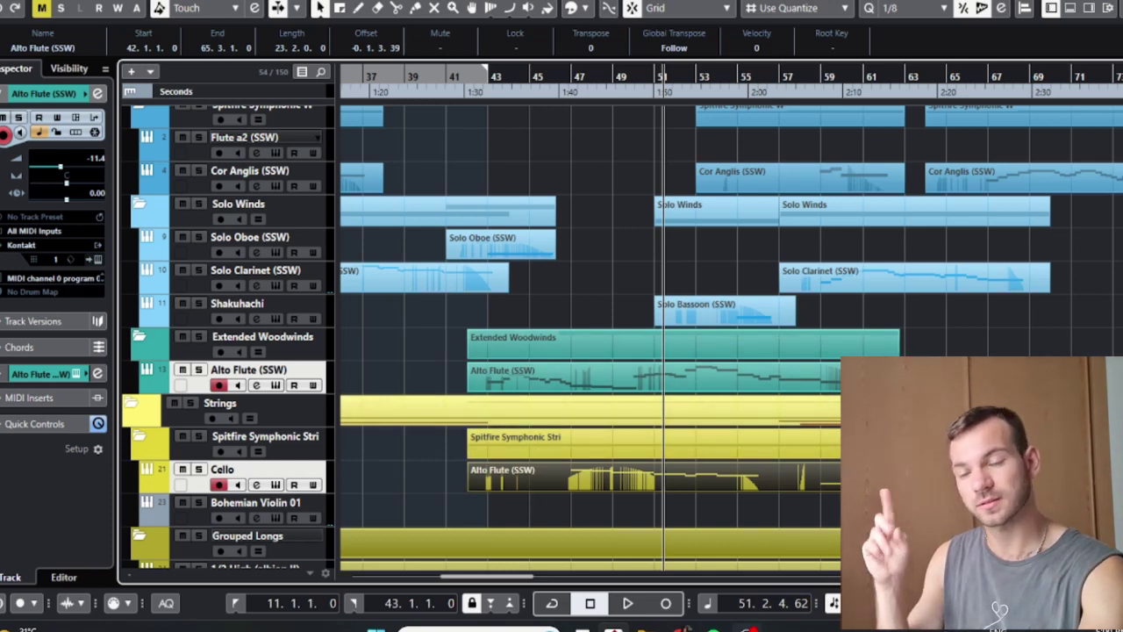
Deselect the Alto Flute part, play the arrangement through, and stop at bar 49
{"action": "left_click", "coordinate": [695, 254]}
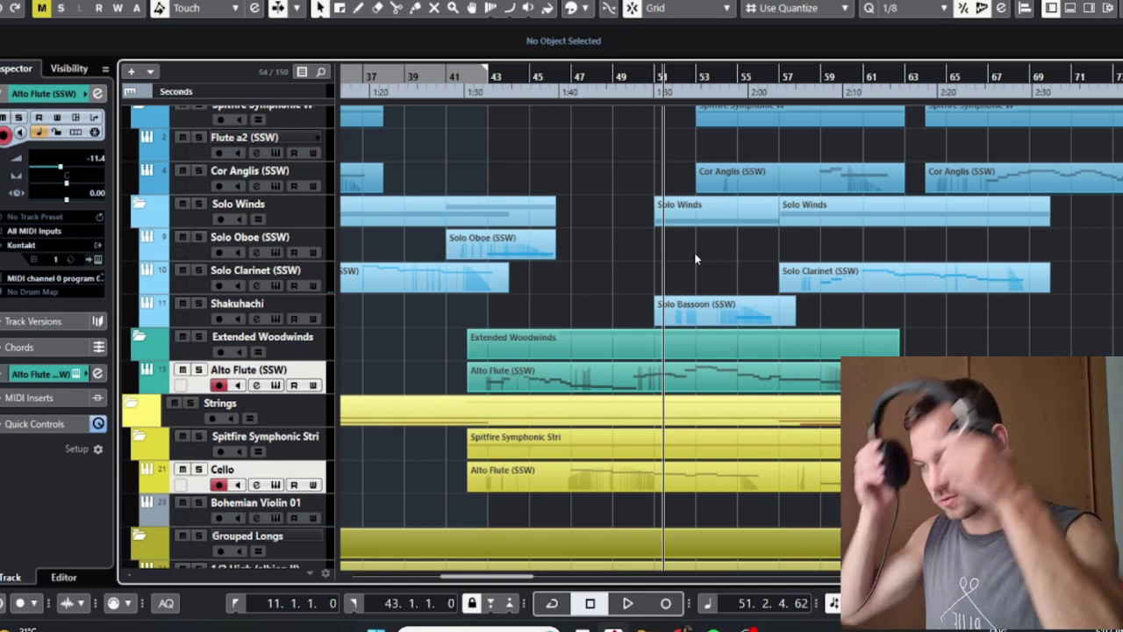
{"action": "key", "text": "space"}
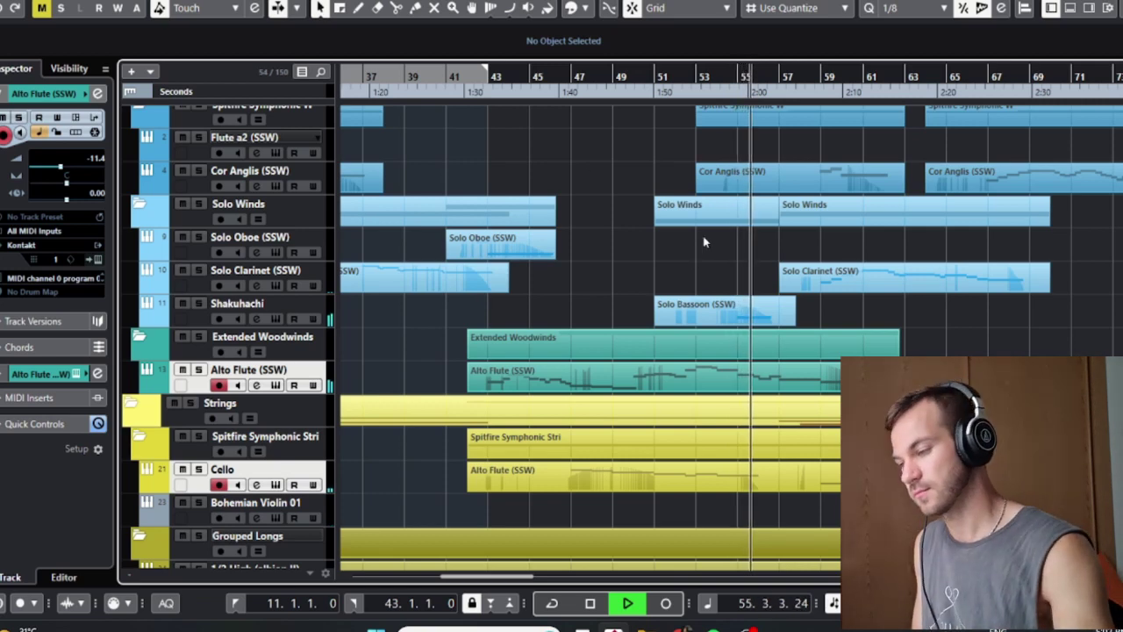
{"action": "left_click", "coordinate": [615, 76]}
{"action": "key", "text": "space"}
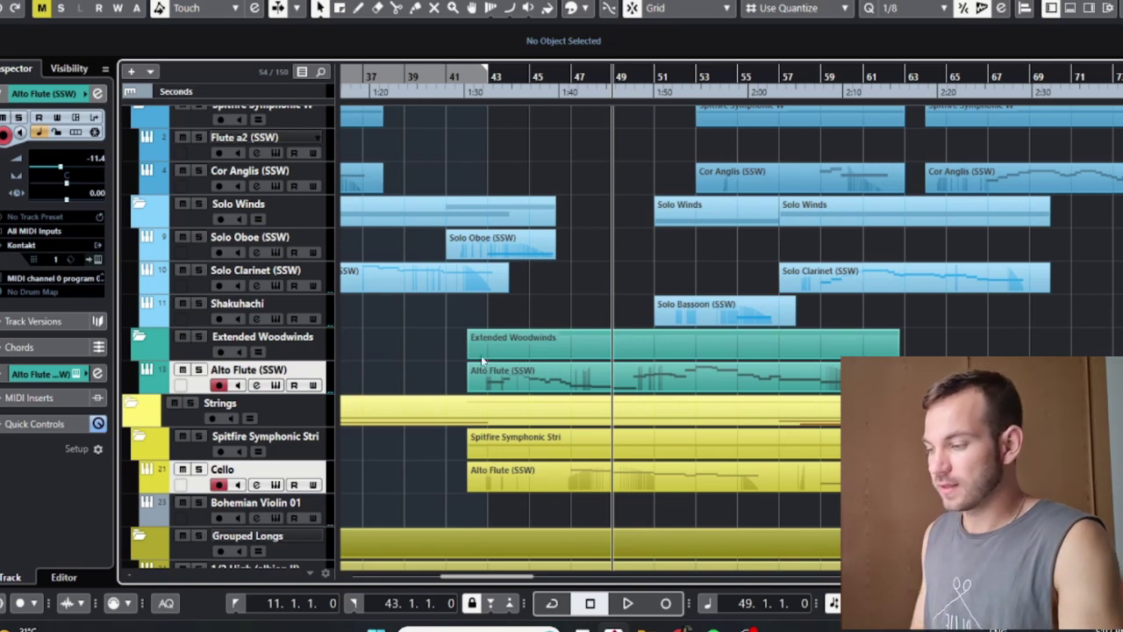
Solo the Shakuhachi and Alto Flute (SSW) tracks and play them from bar 49
{"action": "left_click", "coordinate": [329, 306], "text": "ctrl"}
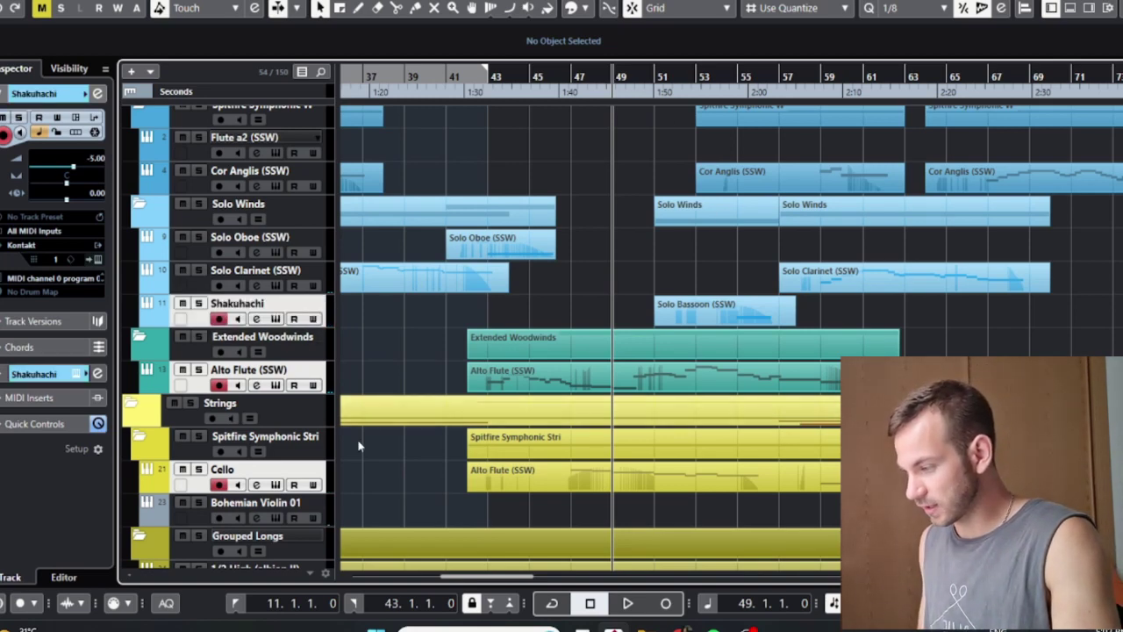
{"action": "left_click", "coordinate": [205, 484]}
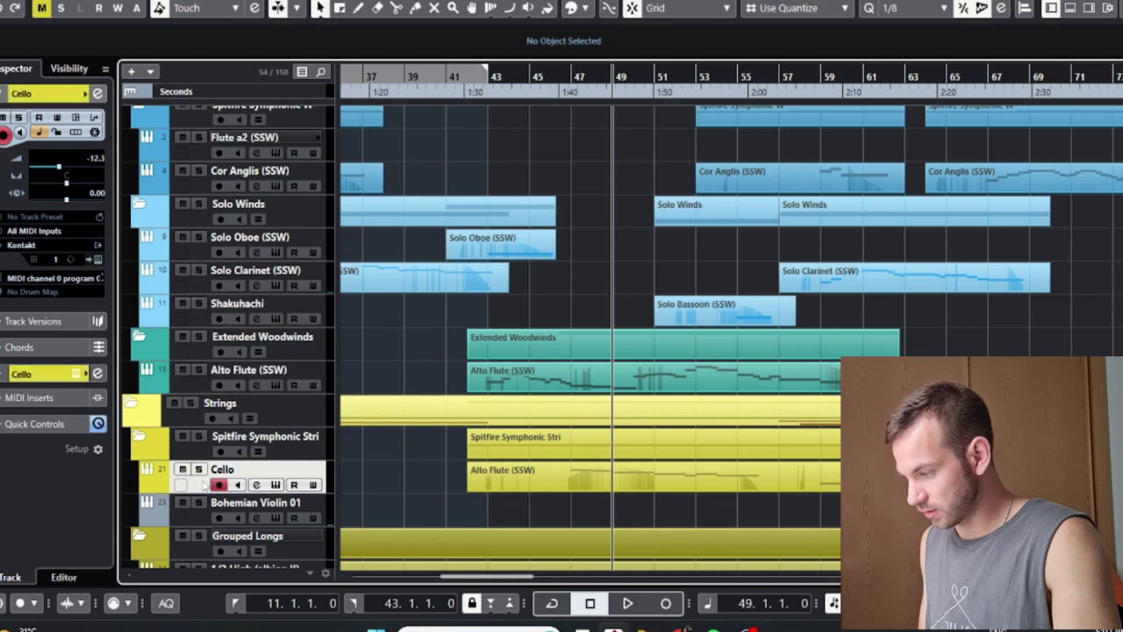
{"action": "left_click", "coordinate": [207, 384]}
{"action": "left_click", "coordinate": [187, 319], "text": "ctrl"}
{"action": "key", "text": "s"}
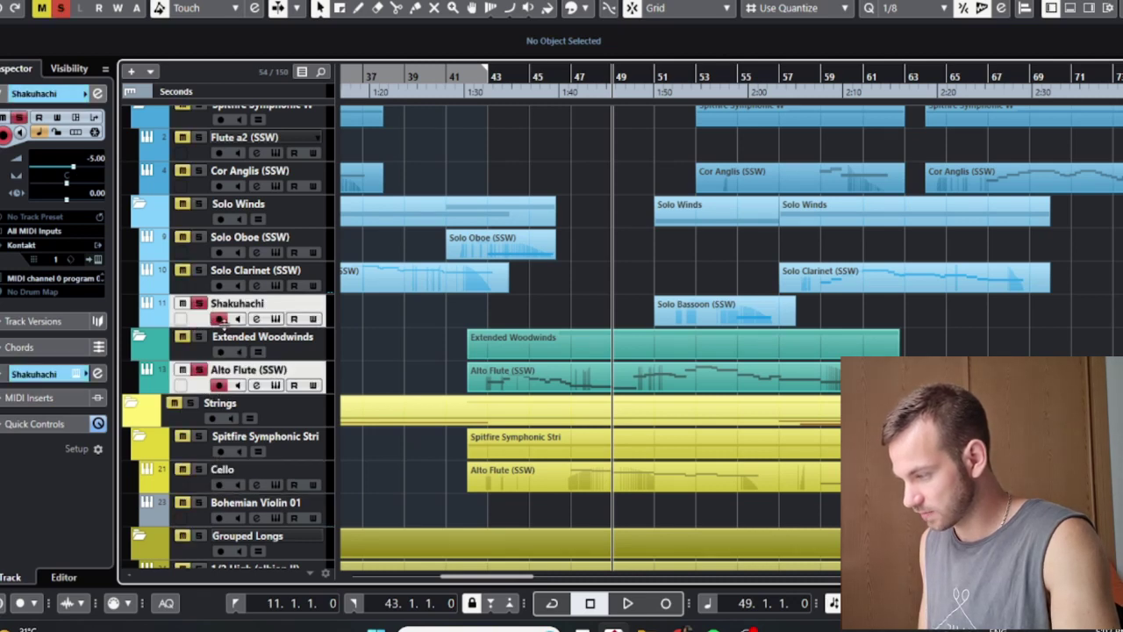
{"action": "key", "text": "space"}
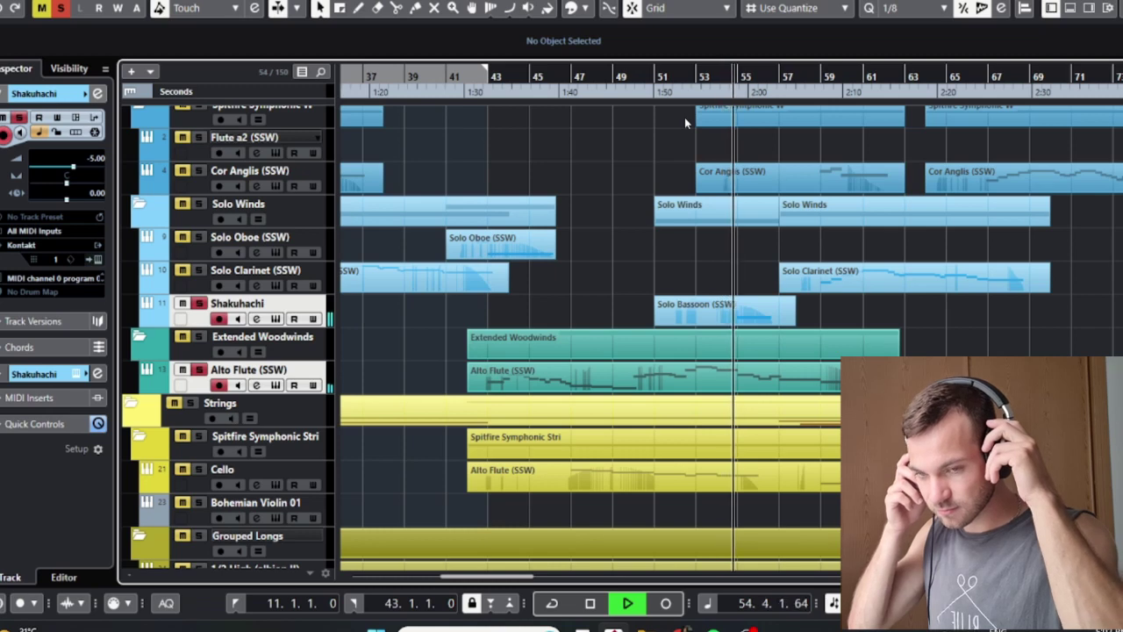
{"action": "key", "text": "space"}
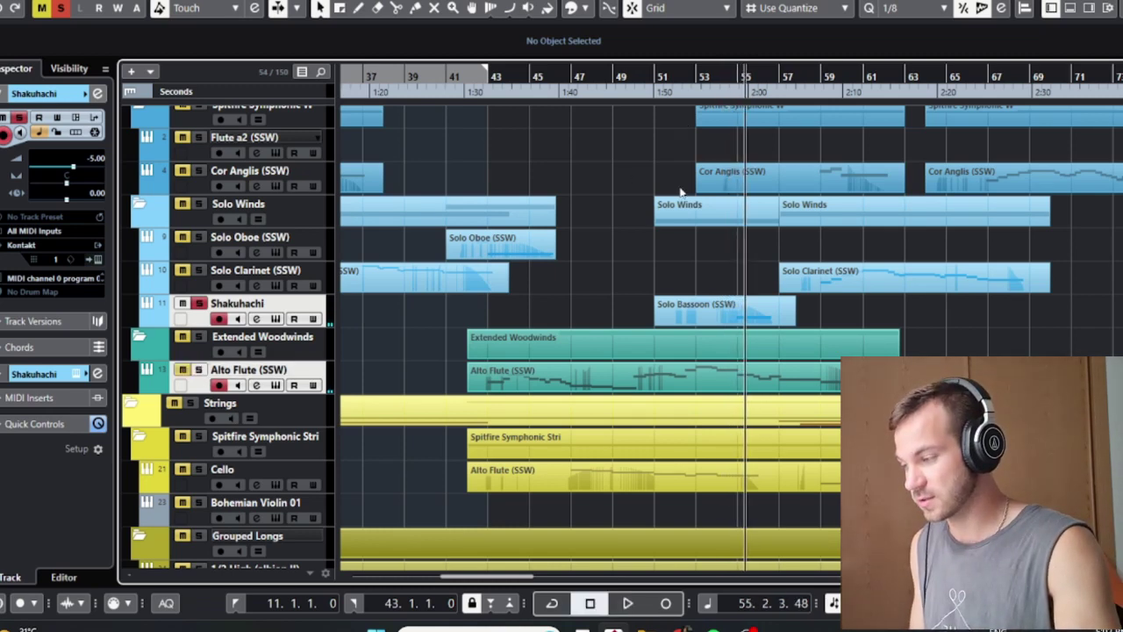
Play from bar 52, unsolo Shakuhachi, zoom out to the whole arrangement and play again
{"action": "left_click", "coordinate": [700, 79]}
{"action": "key", "text": "space"}
{"action": "key", "text": "h"}
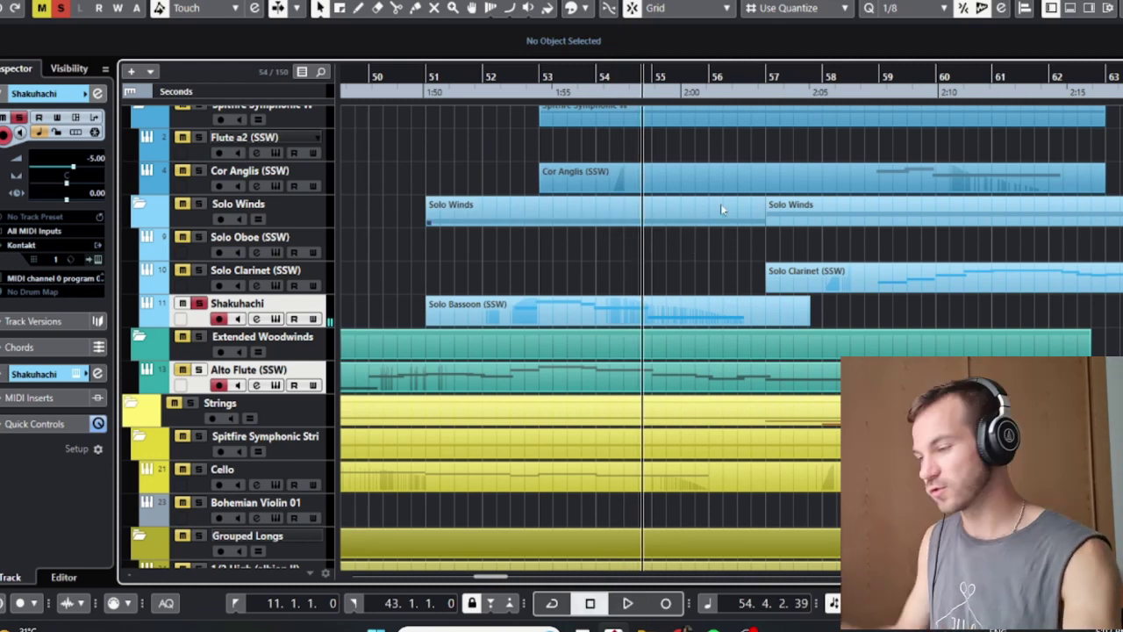
{"action": "scroll", "coordinate": [476, 307], "scroll_direction": "down", "scroll_amount": 2}
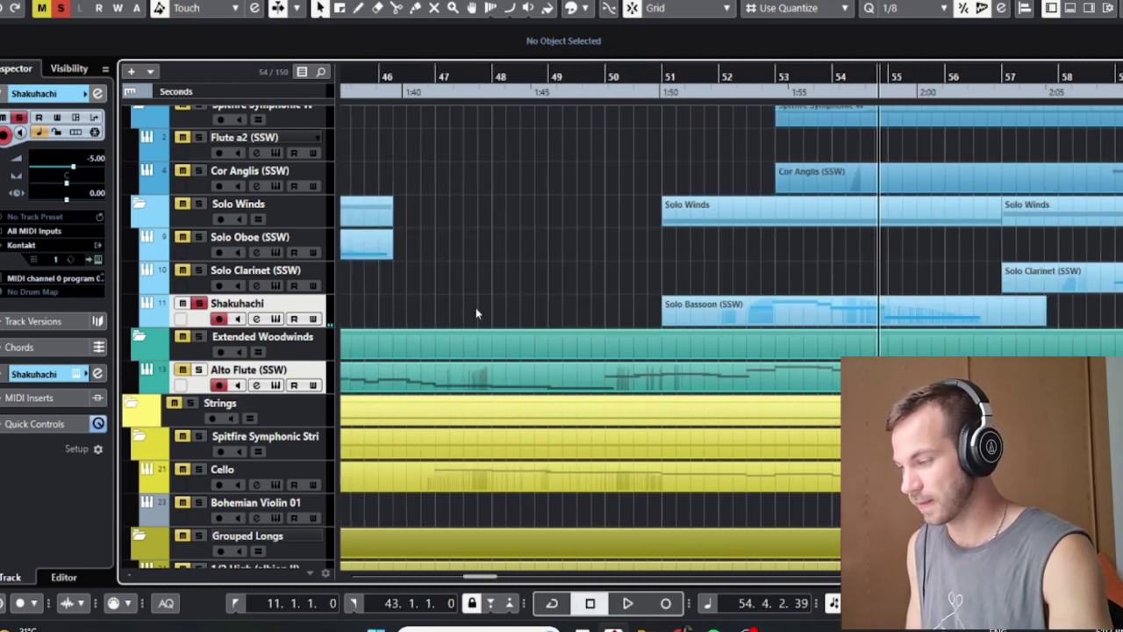
{"action": "left_click", "coordinate": [199, 303]}
{"action": "scroll", "coordinate": [639, 263], "scroll_direction": "down", "scroll_amount": 3}
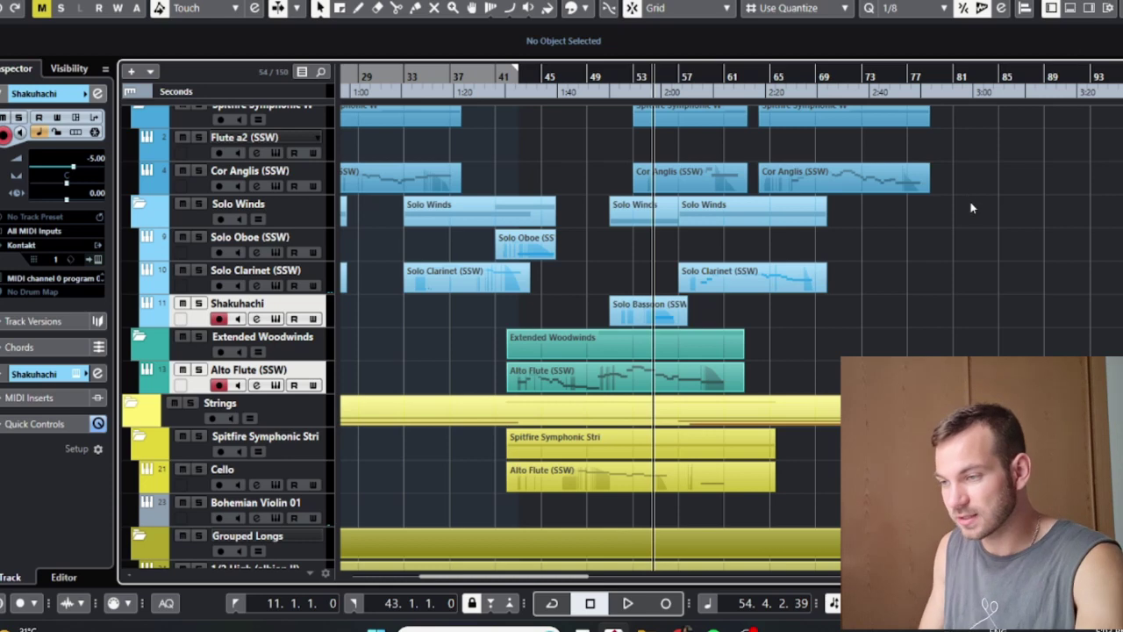
{"action": "key", "text": "g"}
{"action": "key", "text": "g"}
{"action": "key", "text": "g"}
{"action": "key", "text": "space"}
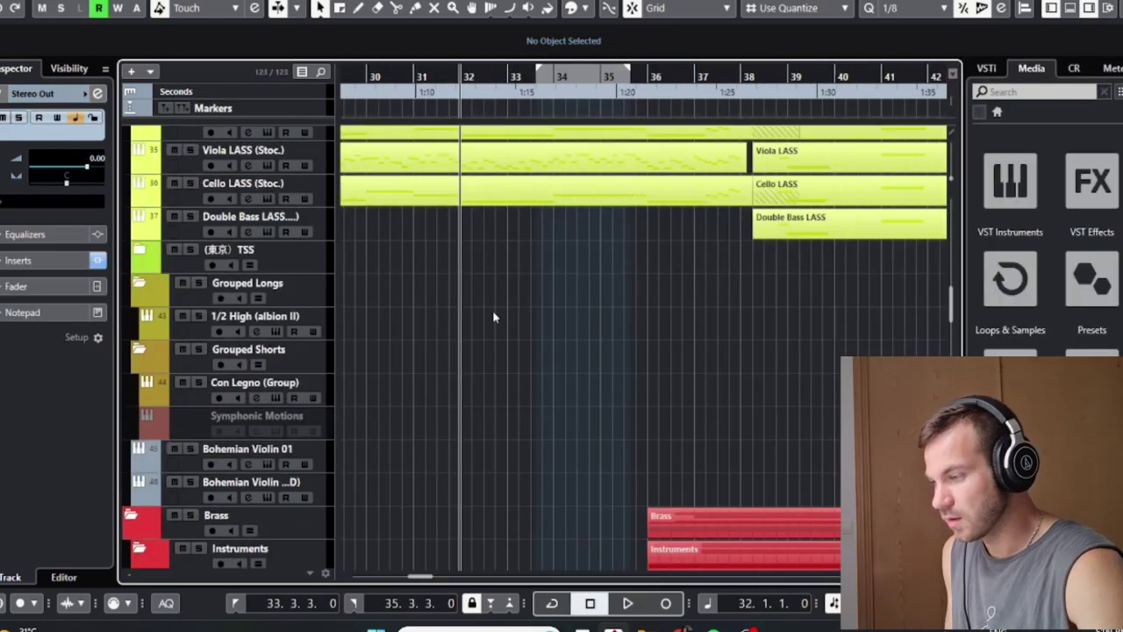
Play the arrangement from around bar 30 and stop
{"action": "scroll", "coordinate": [493, 310], "scroll_direction": "up", "scroll_amount": 5}
{"action": "left_click", "coordinate": [432, 78]}
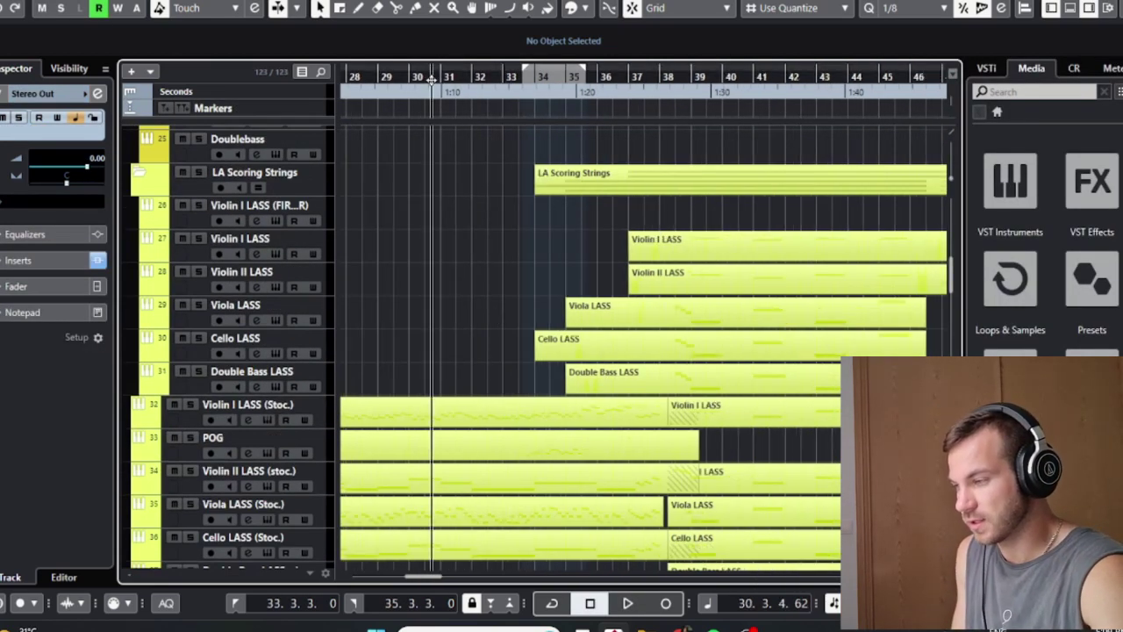
{"action": "key", "text": "space"}
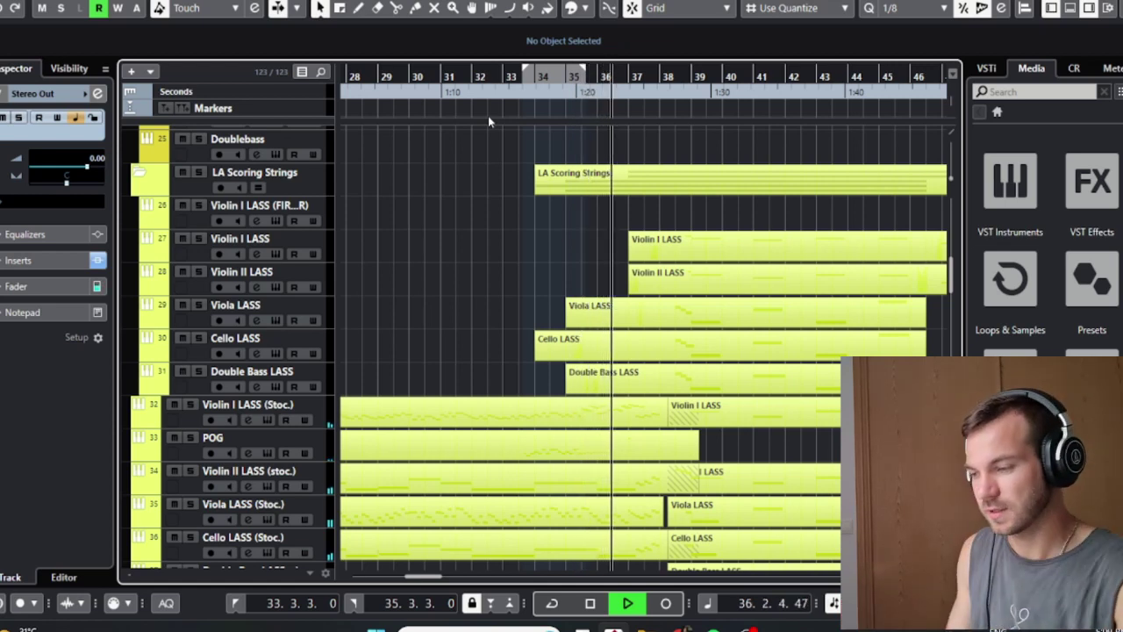
{"action": "key", "text": "space"}
Trim the POG part's end from bar 39 back to about bar 36
{"action": "scroll", "coordinate": [538, 314], "scroll_direction": "down", "scroll_amount": 3}
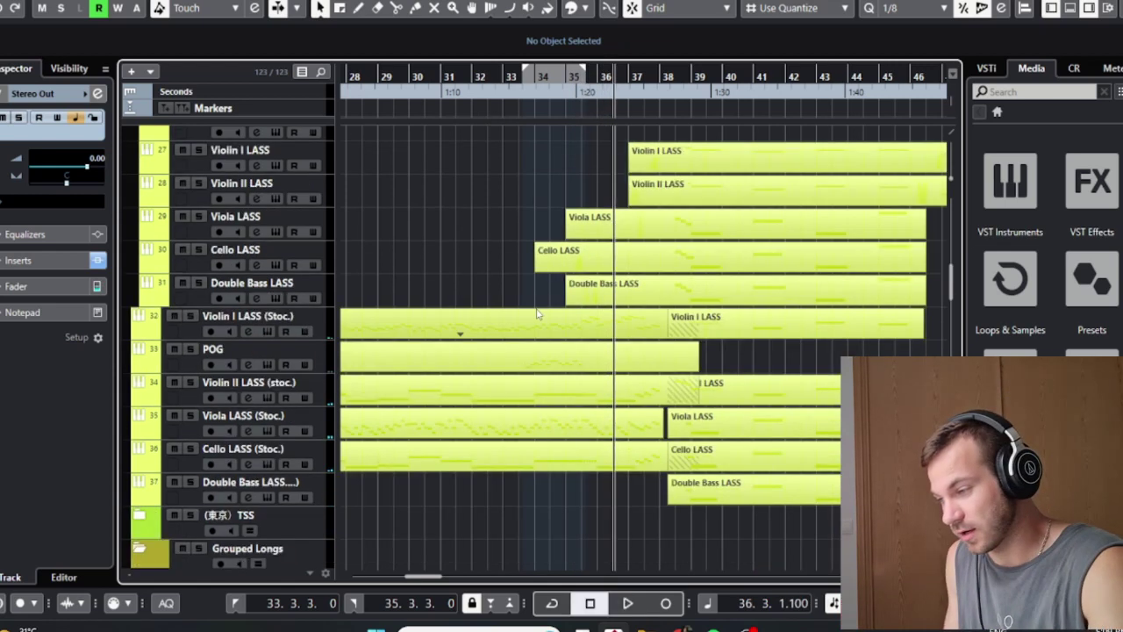
{"action": "scroll", "coordinate": [562, 338], "scroll_direction": "left", "scroll_amount": 10}
{"action": "left_click", "coordinate": [684, 355]}
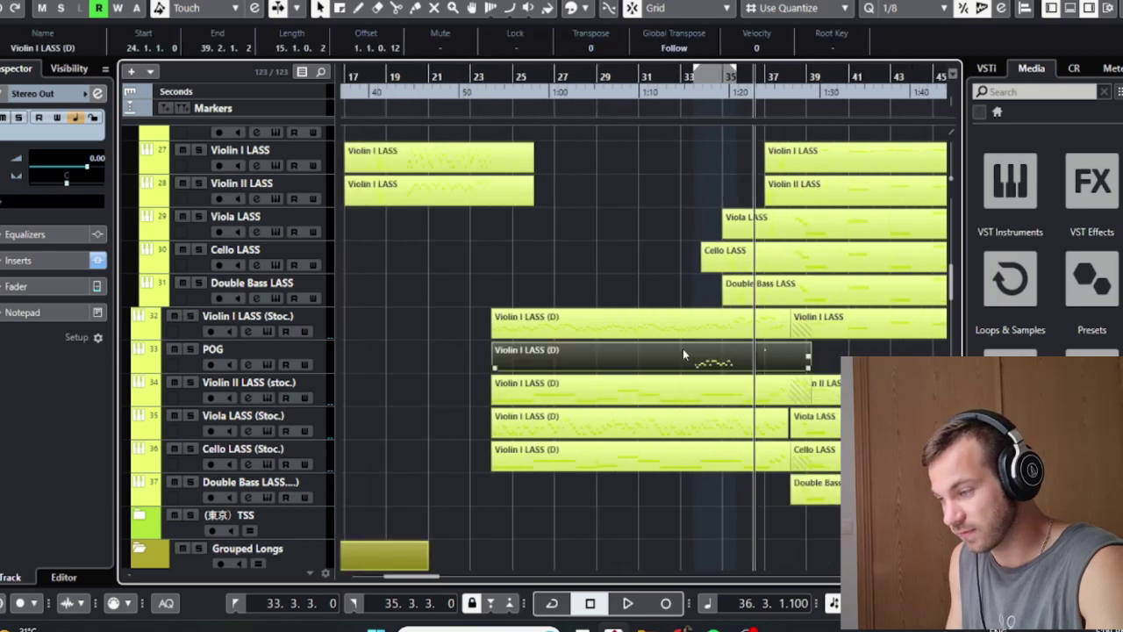
{"action": "scroll", "coordinate": [834, 360], "scroll_direction": "up", "scroll_amount": 4}
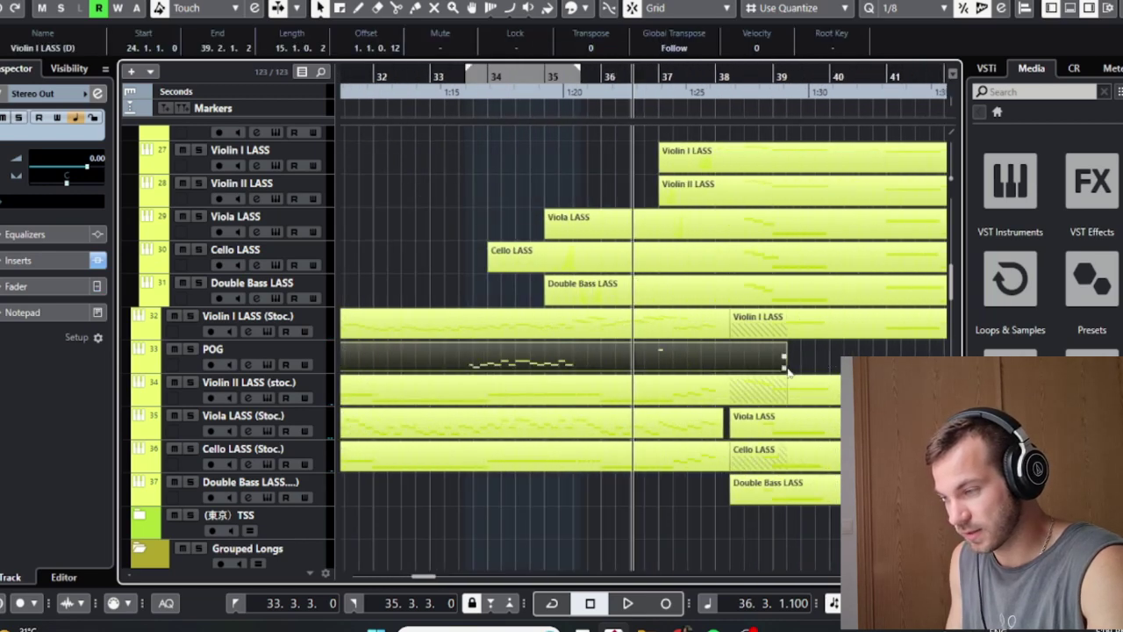
{"action": "left_click_drag", "start_coordinate": [784, 367], "coordinate": [645, 365]}
{"action": "left_click", "coordinate": [681, 355]}
{"action": "scroll", "coordinate": [681, 356], "scroll_direction": "down", "scroll_amount": 4}
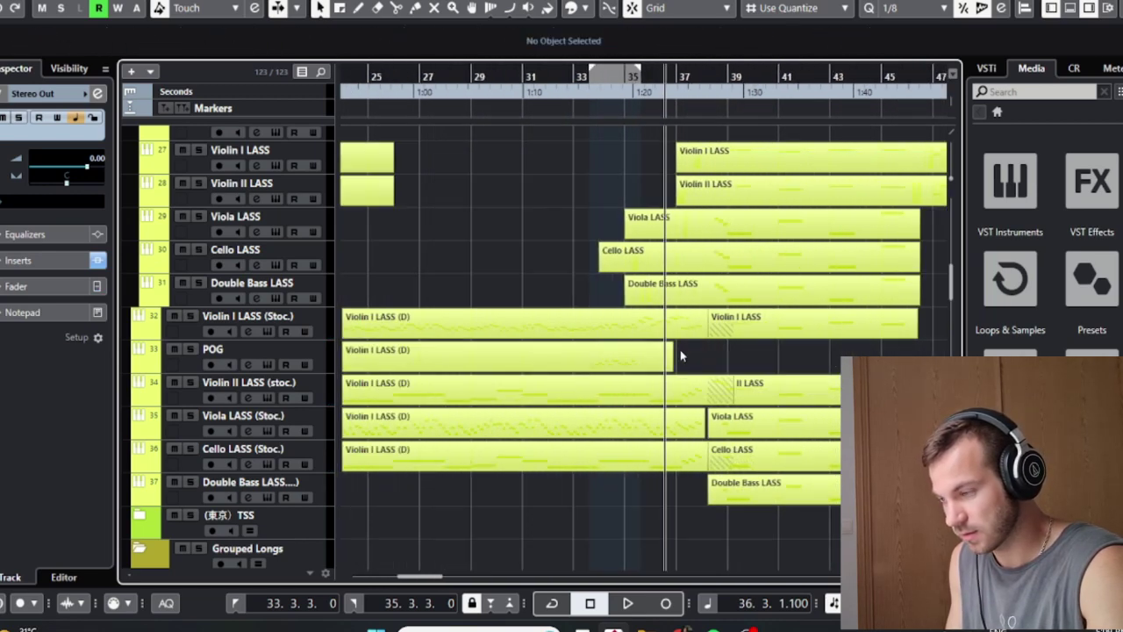
{"action": "scroll", "coordinate": [602, 131], "scroll_direction": "up", "scroll_amount": 4}
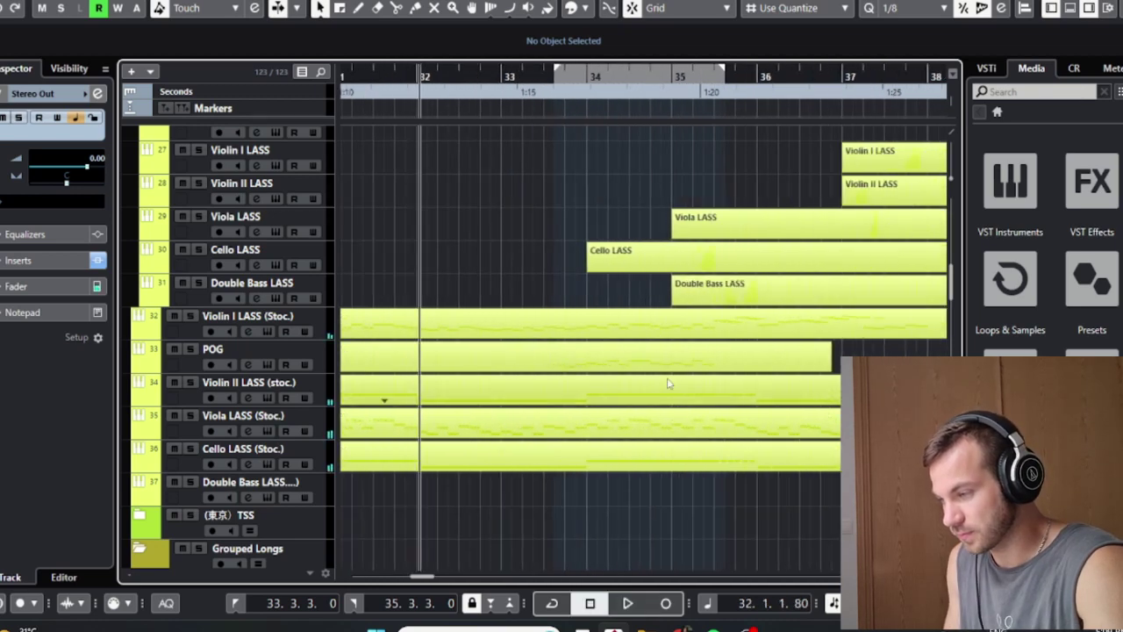
Solo Violin I LASS (Stoc.) and POG and audition them from bar 33.3
{"action": "left_click", "coordinate": [319, 332]}
{"action": "left_click", "coordinate": [325, 348], "text": "ctrl"}
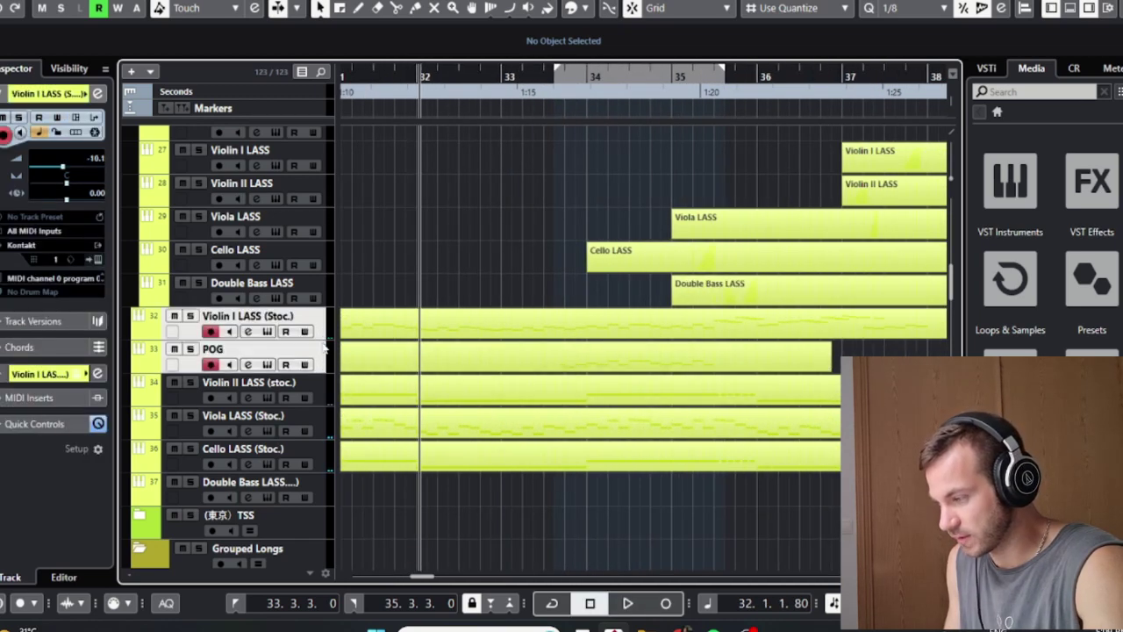
{"action": "key", "text": "s"}
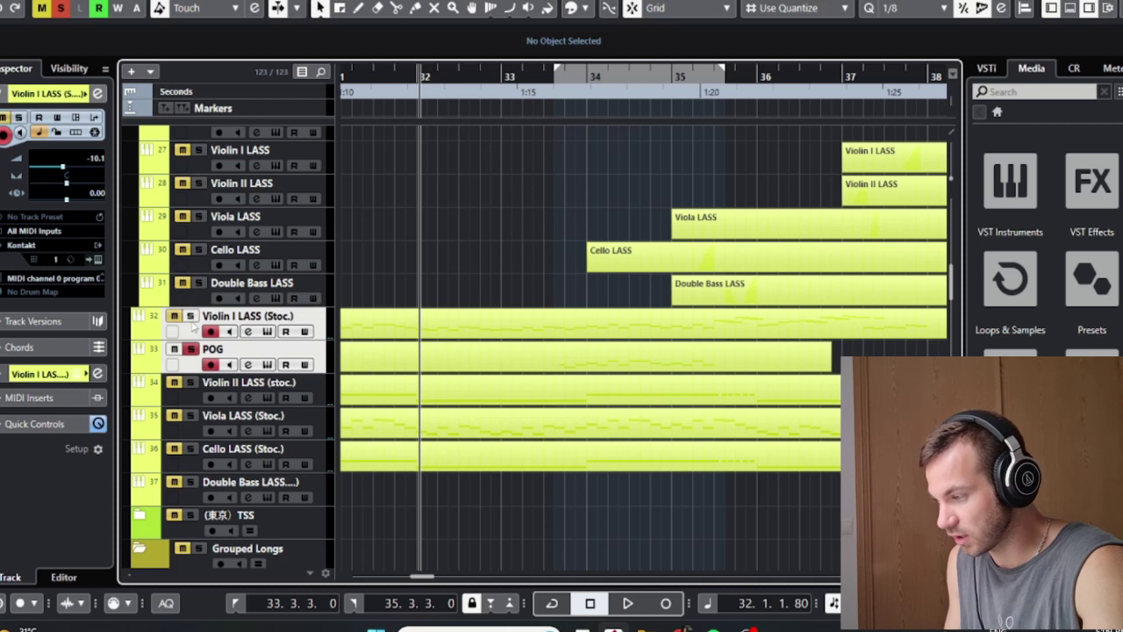
{"action": "left_click", "coordinate": [551, 77]}
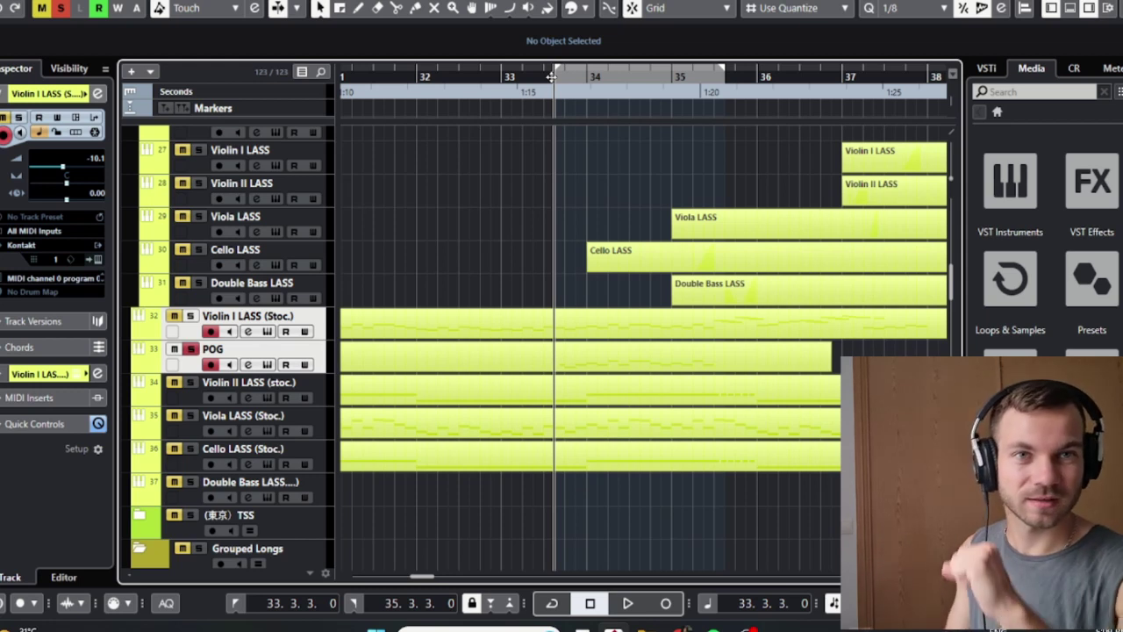
{"action": "key", "text": "space"}
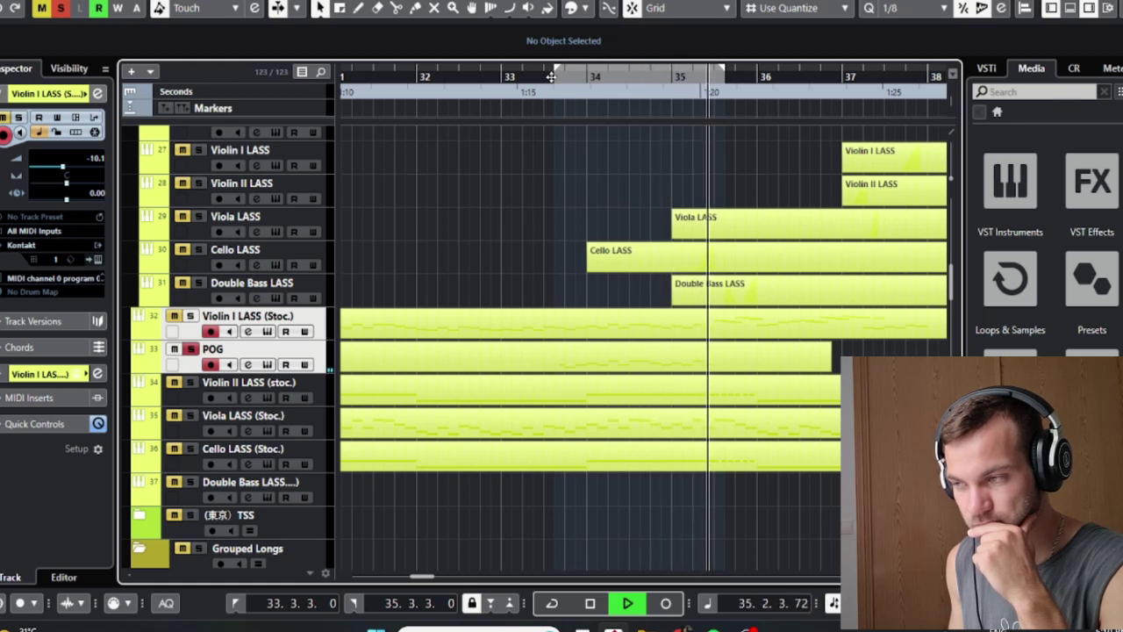
{"action": "key", "text": "space"}
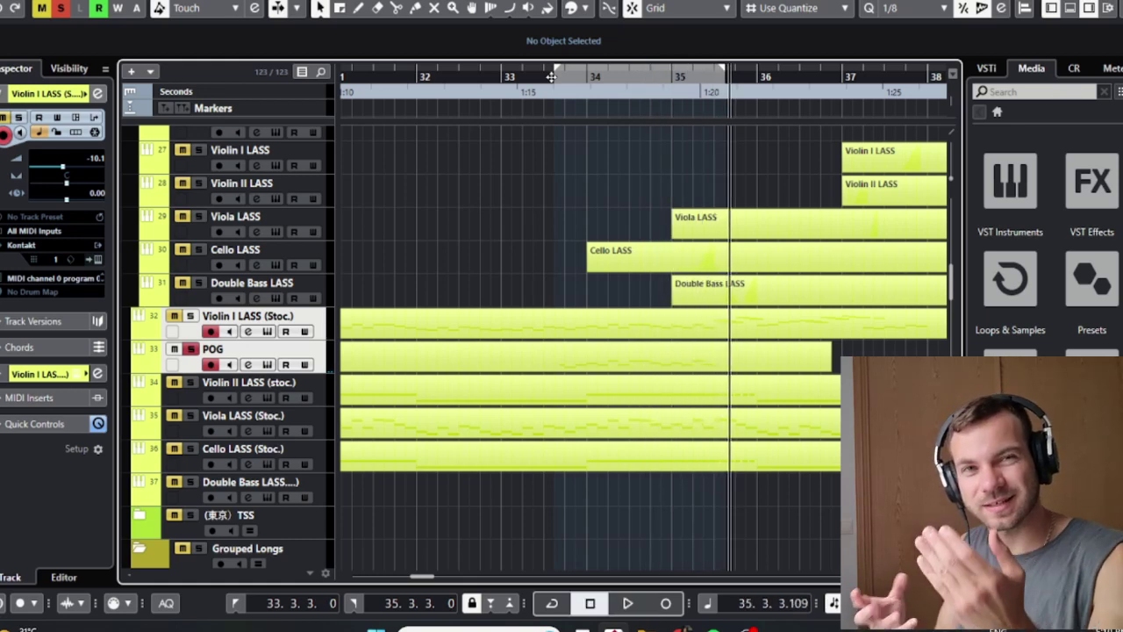
Solo only Violin I LASS (Stoc.), select POG, and replay from an earlier bar
{"action": "key", "text": "s"}
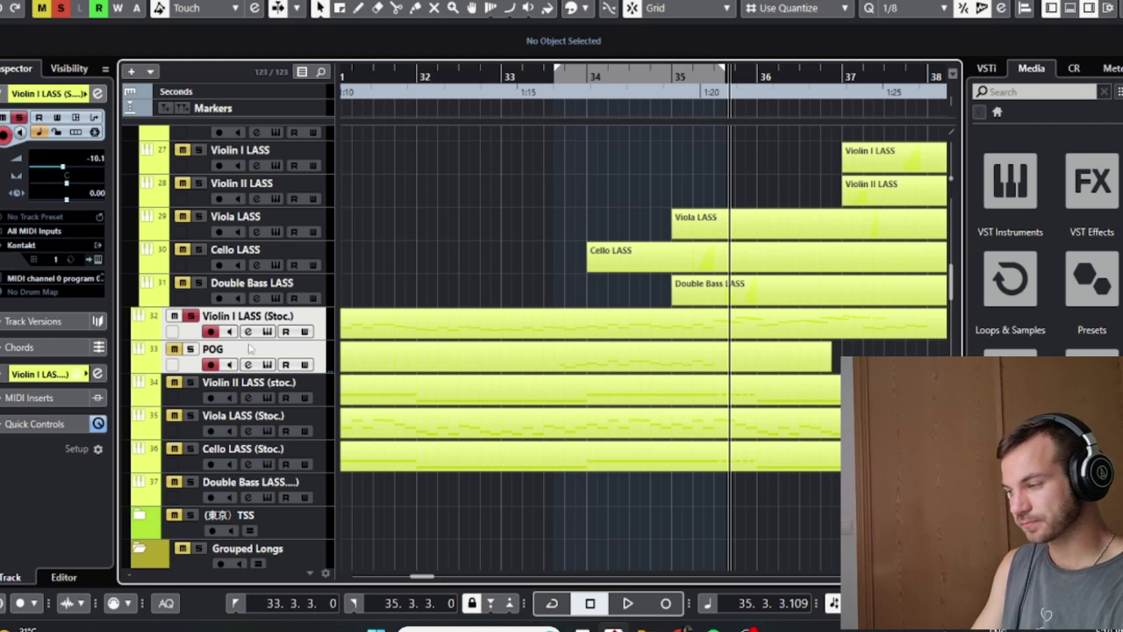
{"action": "left_click", "coordinate": [323, 355]}
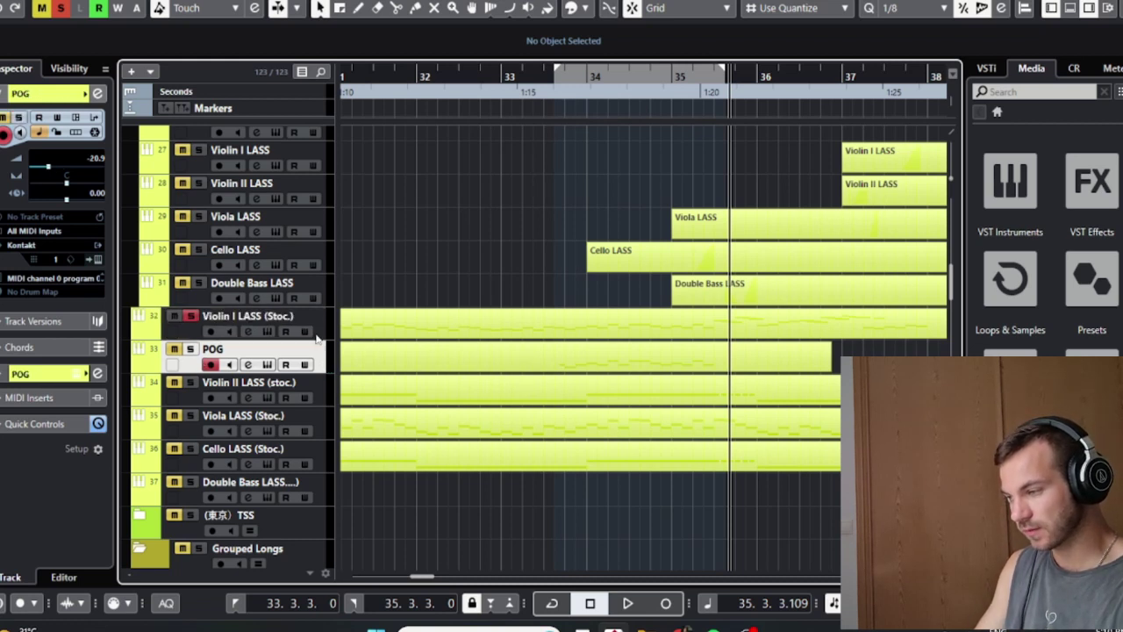
{"action": "left_click", "coordinate": [525, 88]}
{"action": "key", "text": "space"}
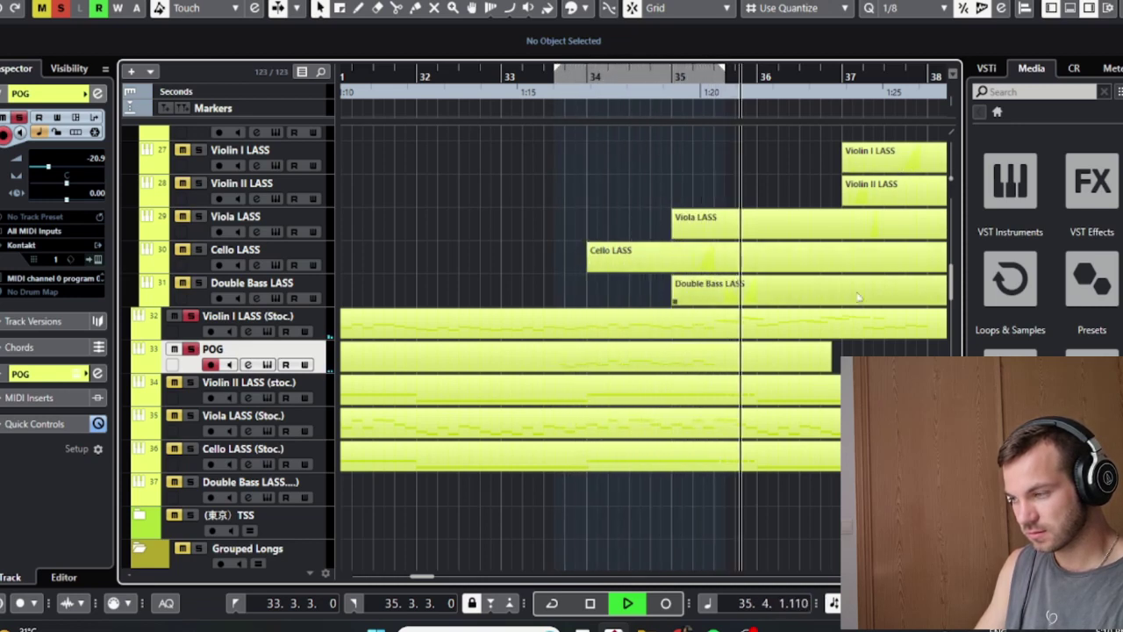
{"action": "key", "text": "space"}
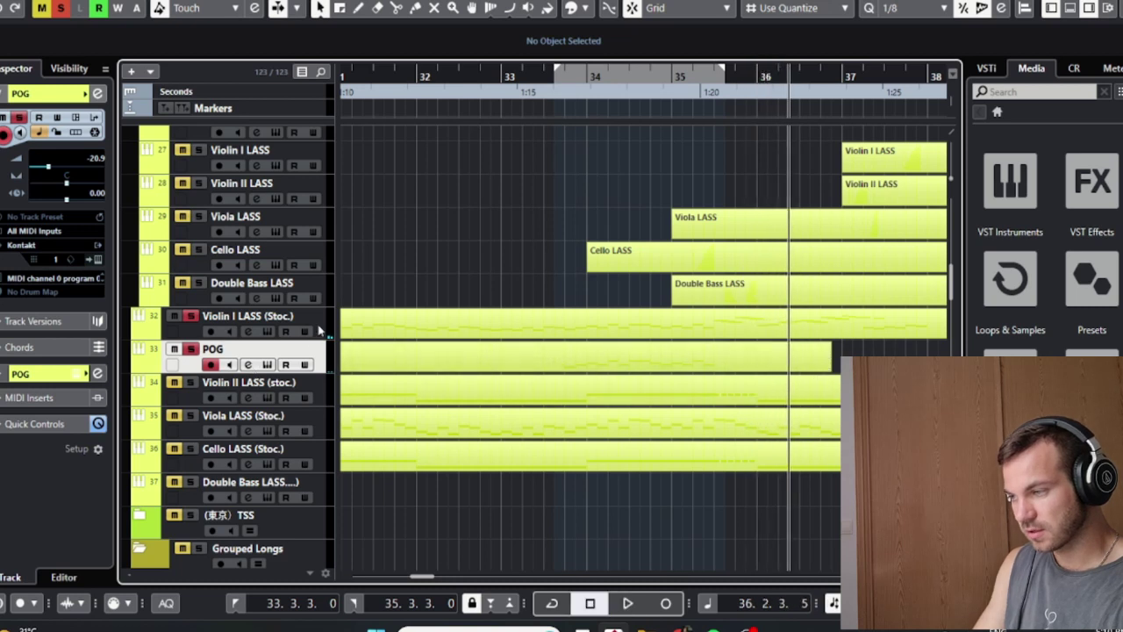
Solo the five Stoc. string tracks including POG and play the stack from bar 32
{"action": "left_click", "coordinate": [320, 330], "text": "ctrl"}
{"action": "key", "text": "s"}
{"action": "left_click_drag", "start_coordinate": [484, 72], "coordinate": [413, 77]}
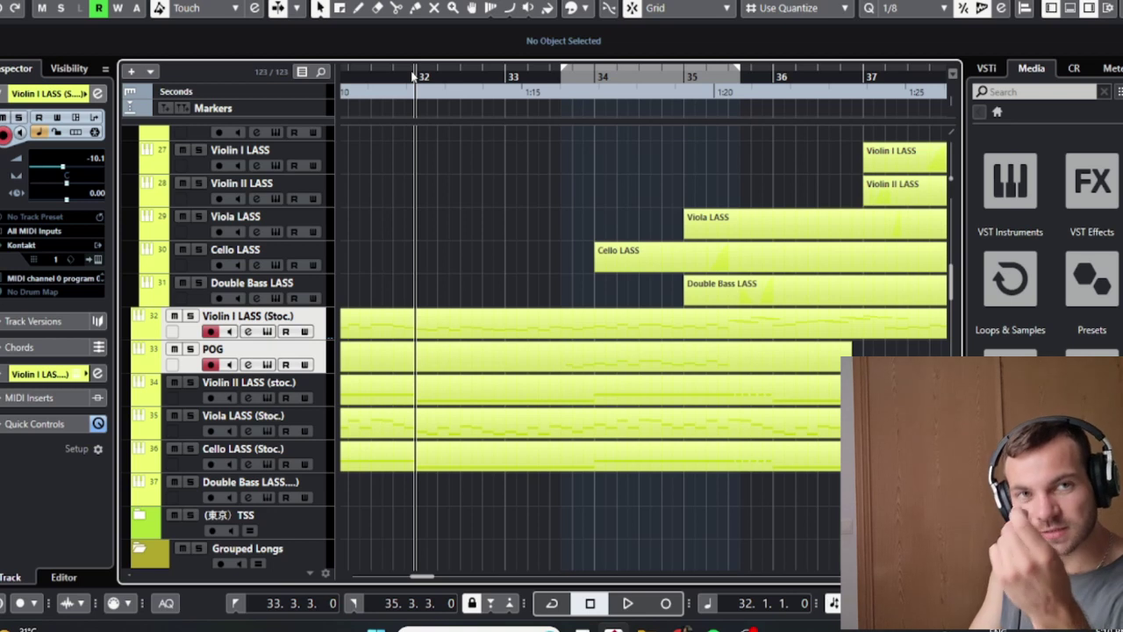
{"action": "left_click", "coordinate": [321, 458], "text": "shift"}
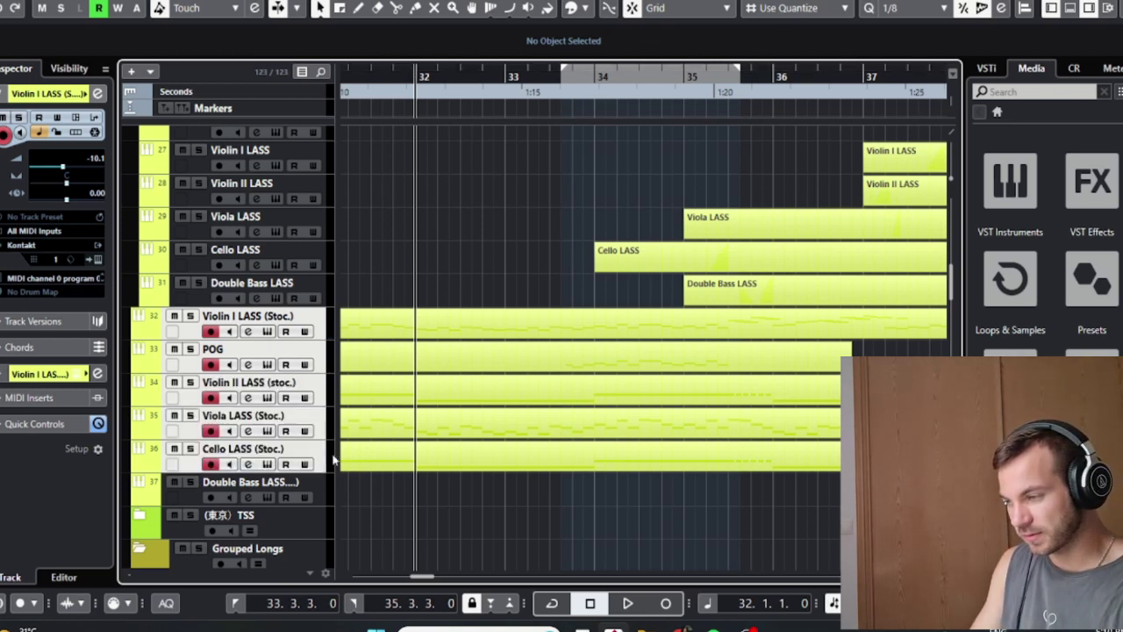
{"action": "key", "text": "s"}
{"action": "key", "text": "space"}
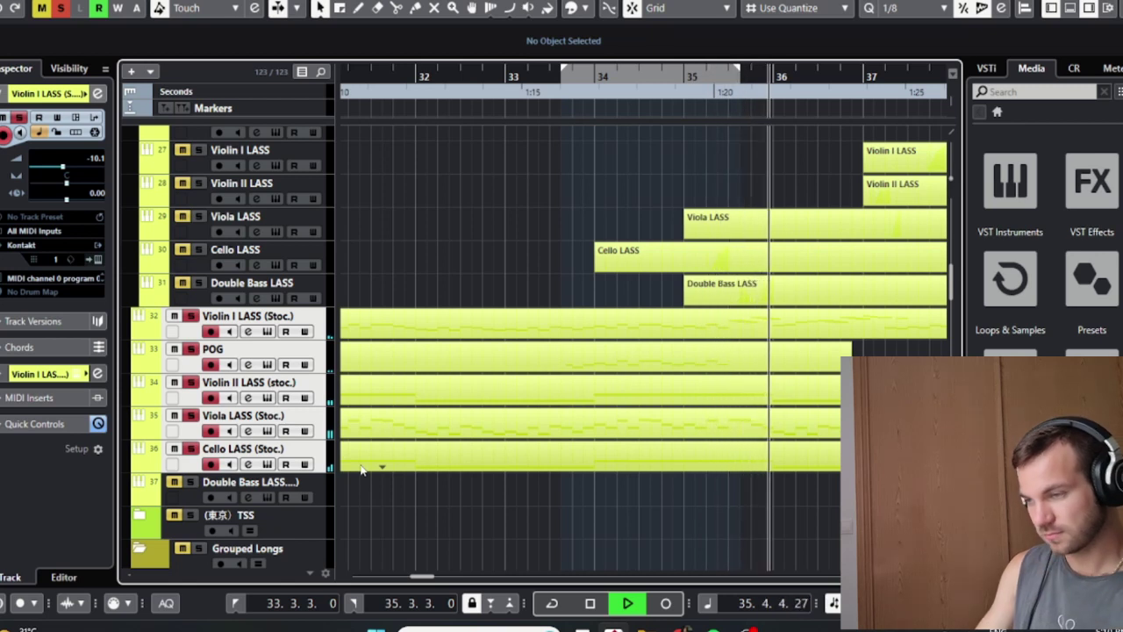
{"action": "key", "text": "space"}
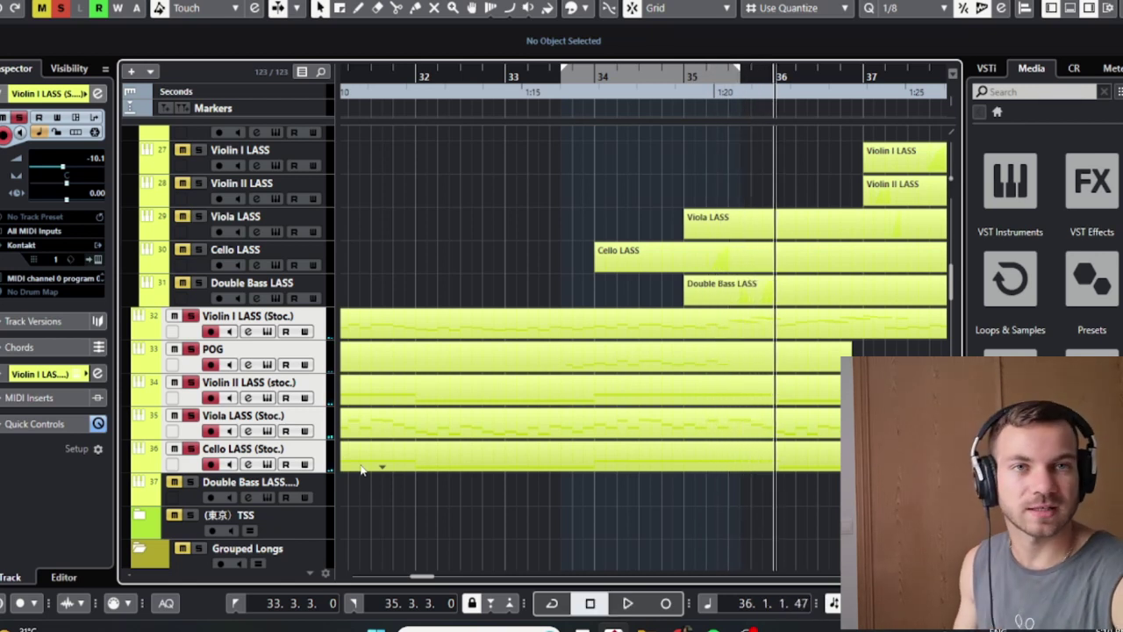
Select POG and play from bar 33 to hear its -15.4 dB level
{"action": "left_click", "coordinate": [318, 356]}
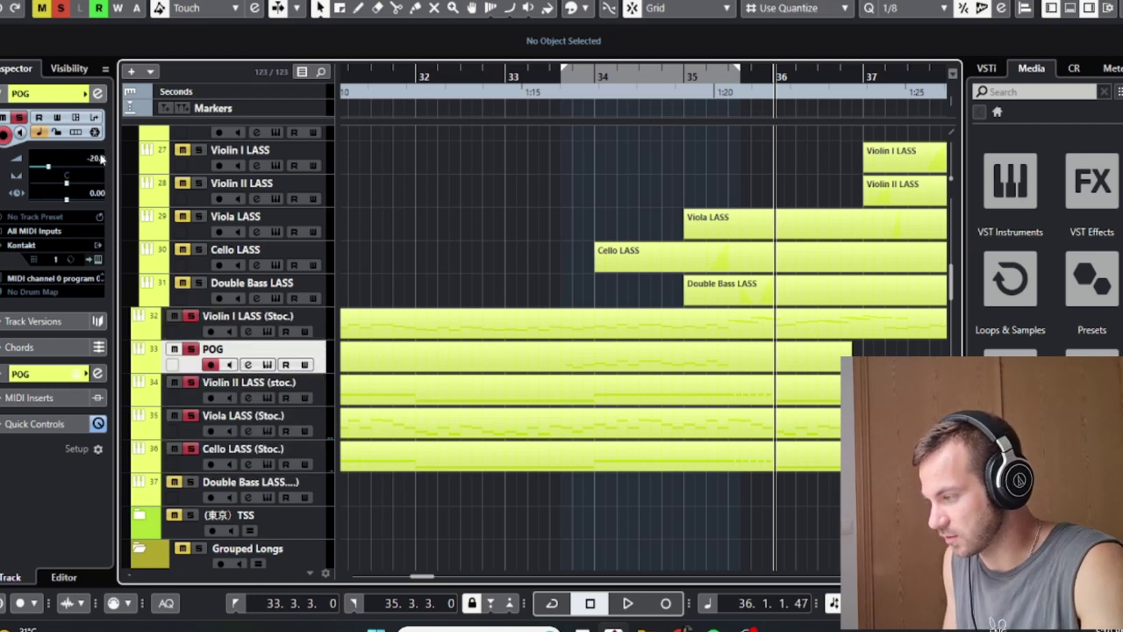
{"action": "left_click", "coordinate": [507, 78]}
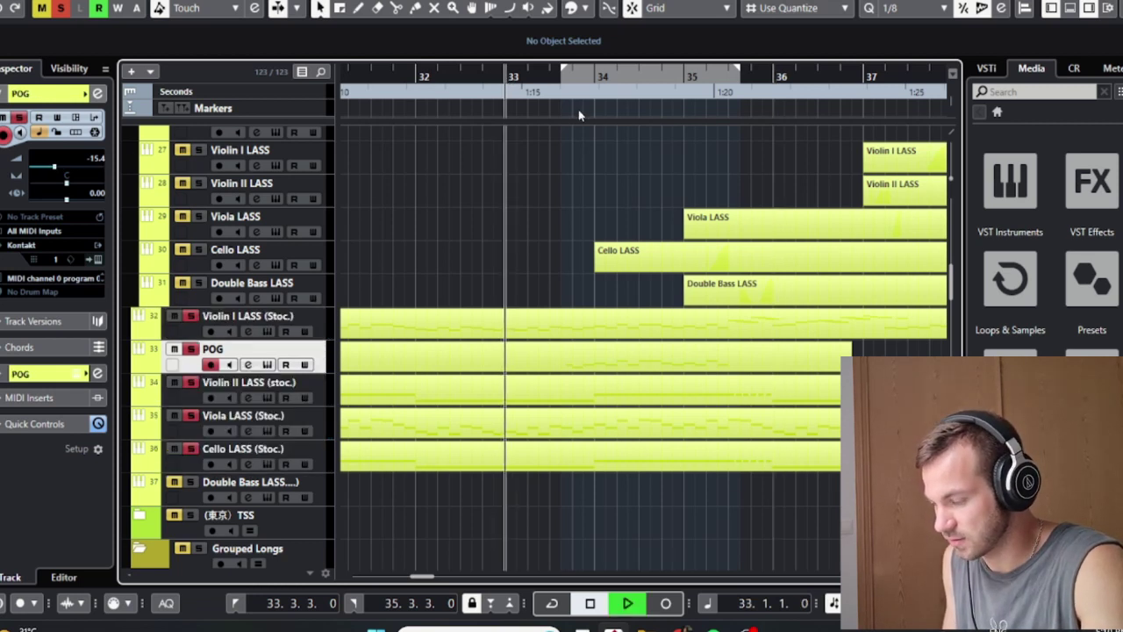
{"action": "key", "text": "space"}
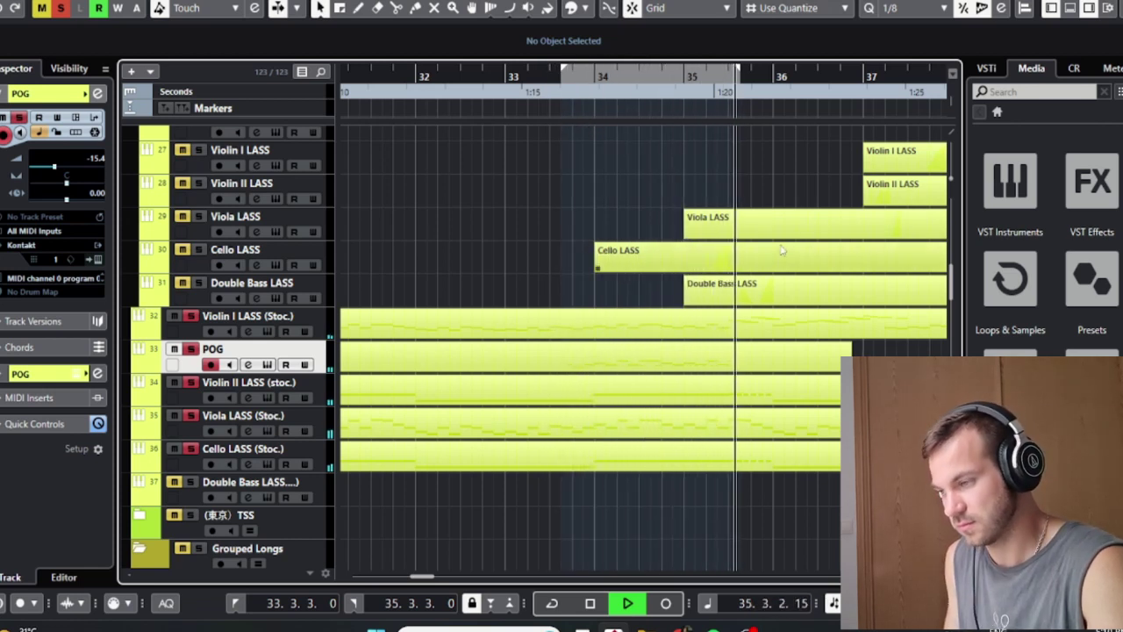
{"action": "key", "text": "space"}
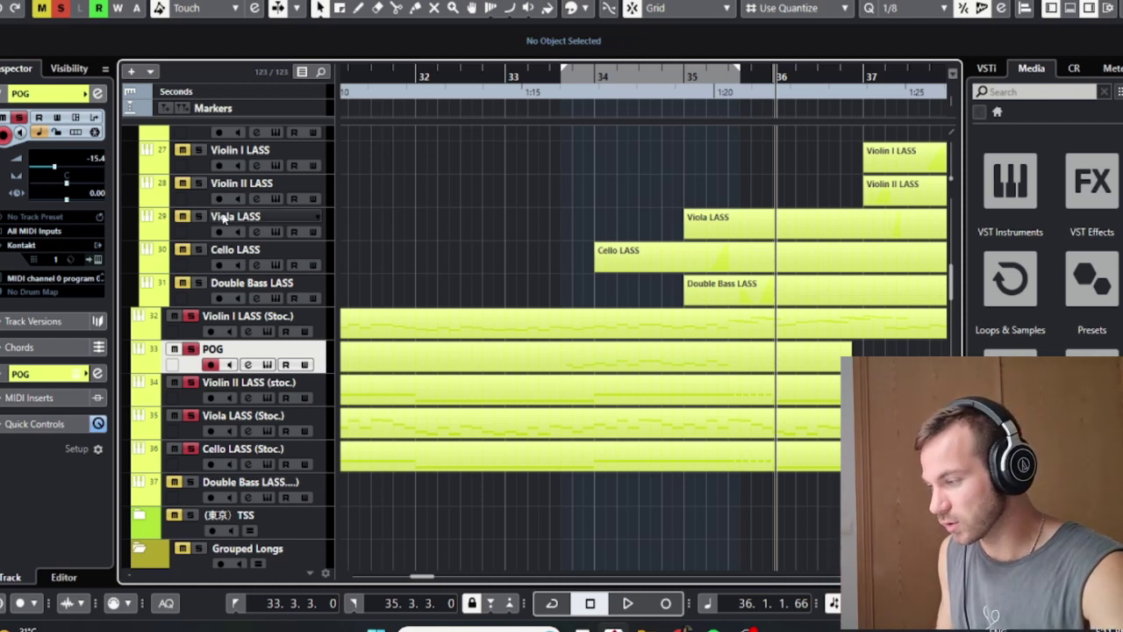
Select Violin I through Cello LASS (Stoc.), check Kontakt, and turn their solos off
{"action": "left_click", "coordinate": [330, 316]}
{"action": "left_click", "coordinate": [325, 472], "text": "shift"}
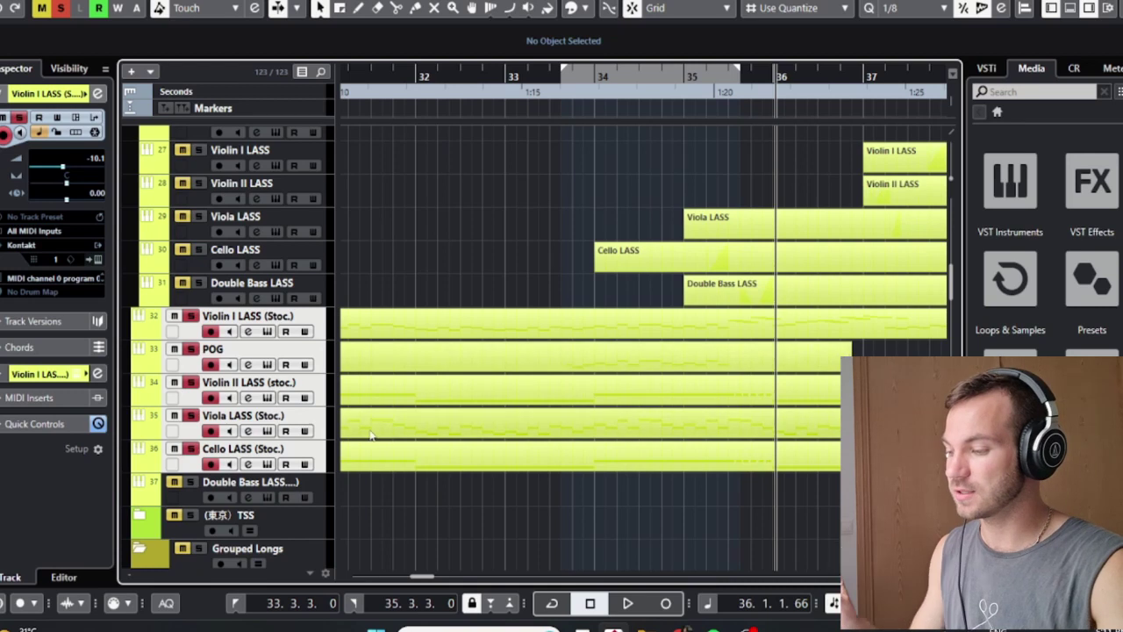
{"action": "left_click", "coordinate": [268, 364]}
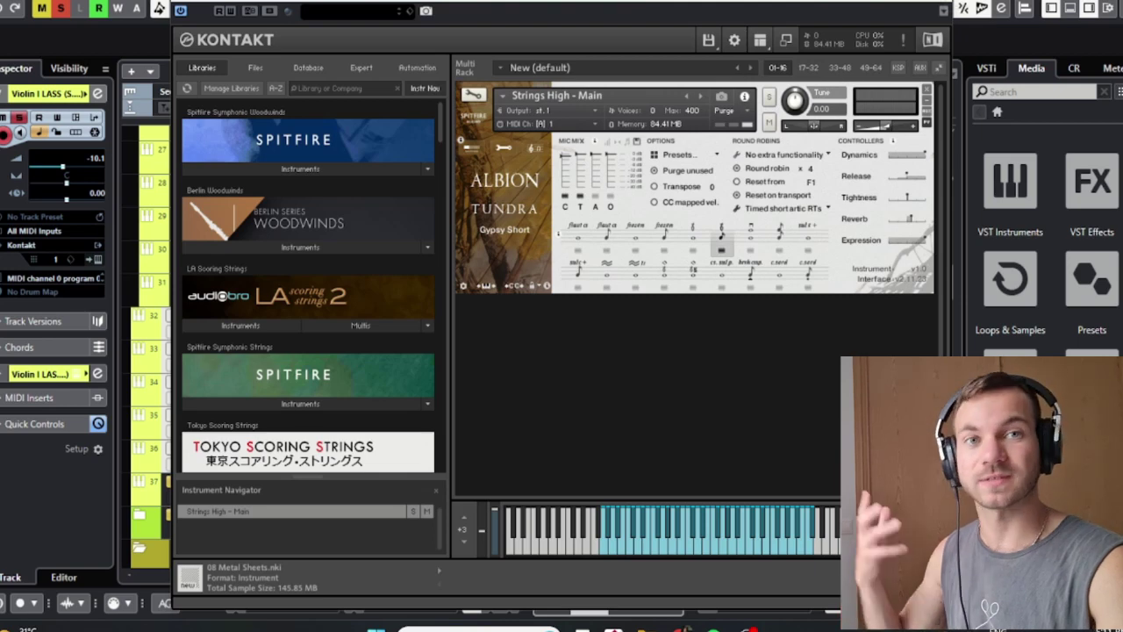
{"action": "left_click", "coordinate": [944, 11]}
{"action": "key", "text": "s"}
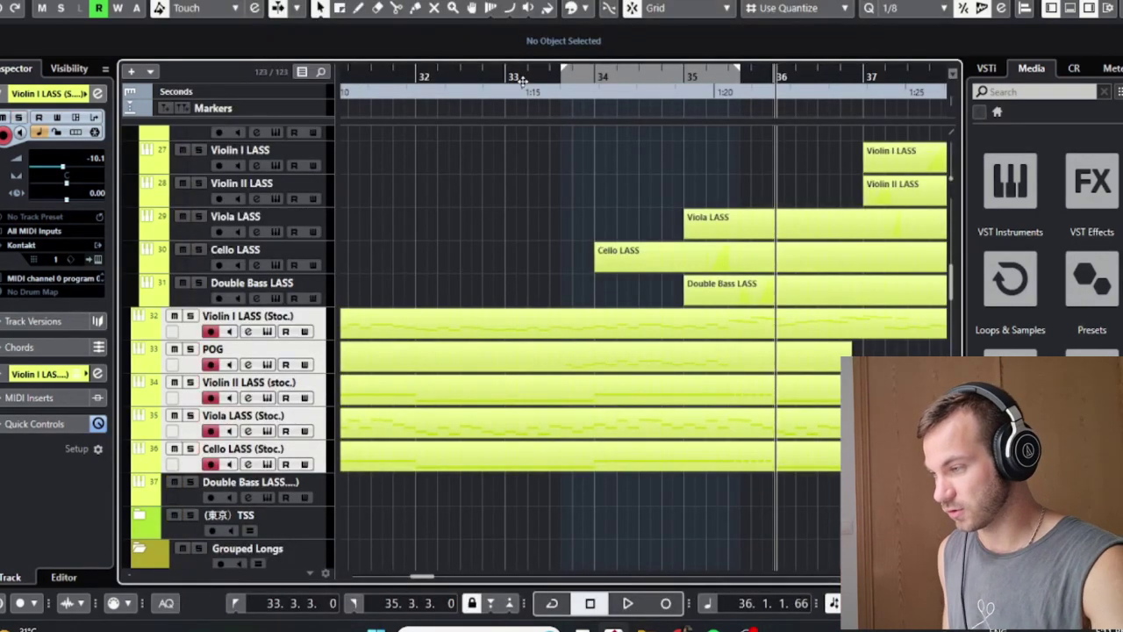
{"action": "left_click_drag", "start_coordinate": [521, 81], "coordinate": [358, 81]}
{"action": "key", "text": "space"}
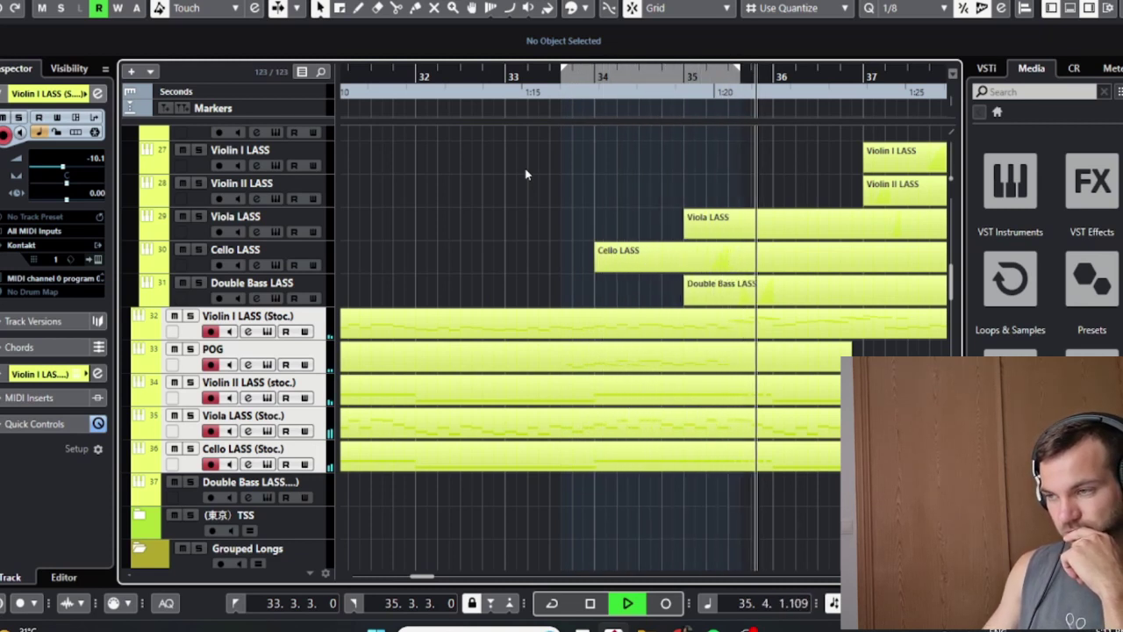
{"action": "key", "text": "space"}
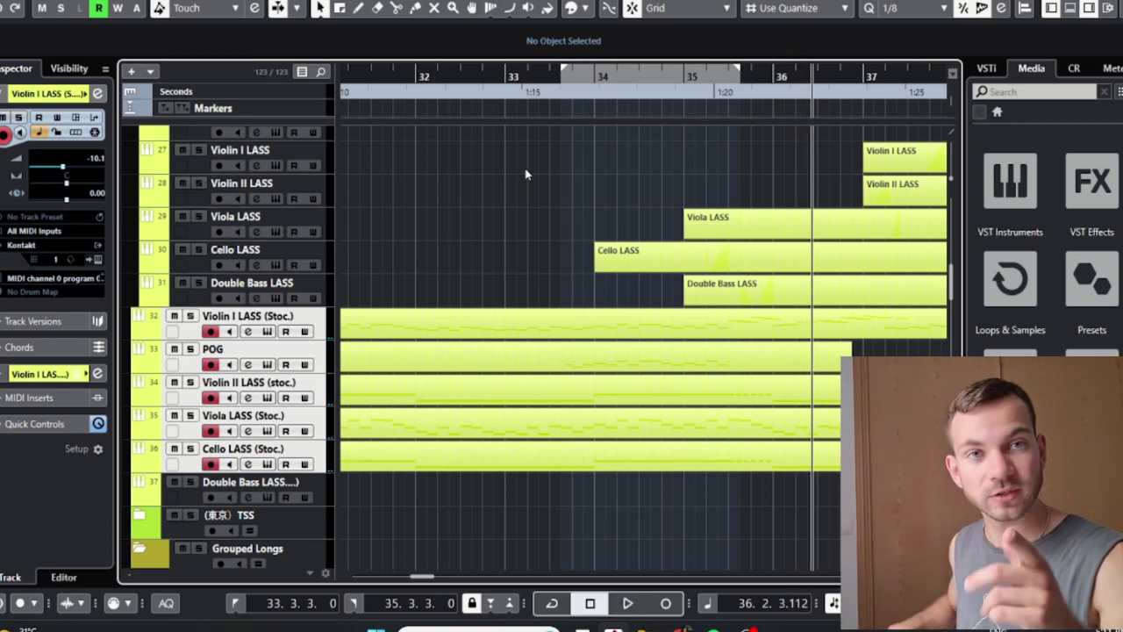
{"action": "scroll", "coordinate": [733, 251], "scroll_direction": "down", "scroll_amount": 3}
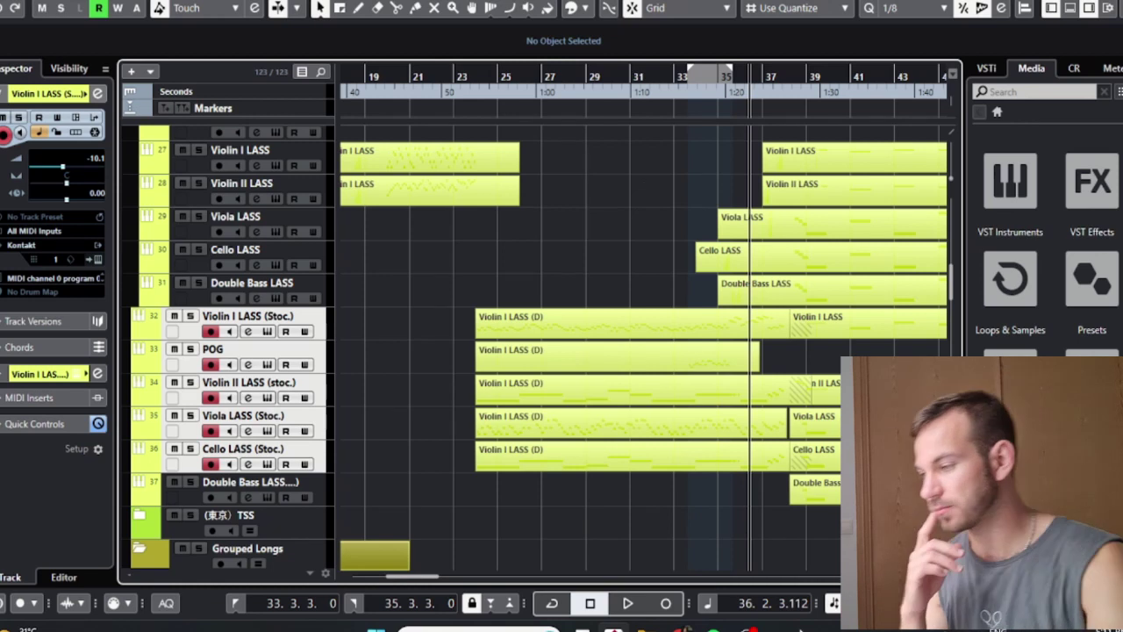
{"action": "scroll", "coordinate": [716, 343], "scroll_direction": "right", "scroll_amount": 3}
{"action": "scroll", "coordinate": [716, 342], "scroll_direction": "right", "scroll_amount": 5}
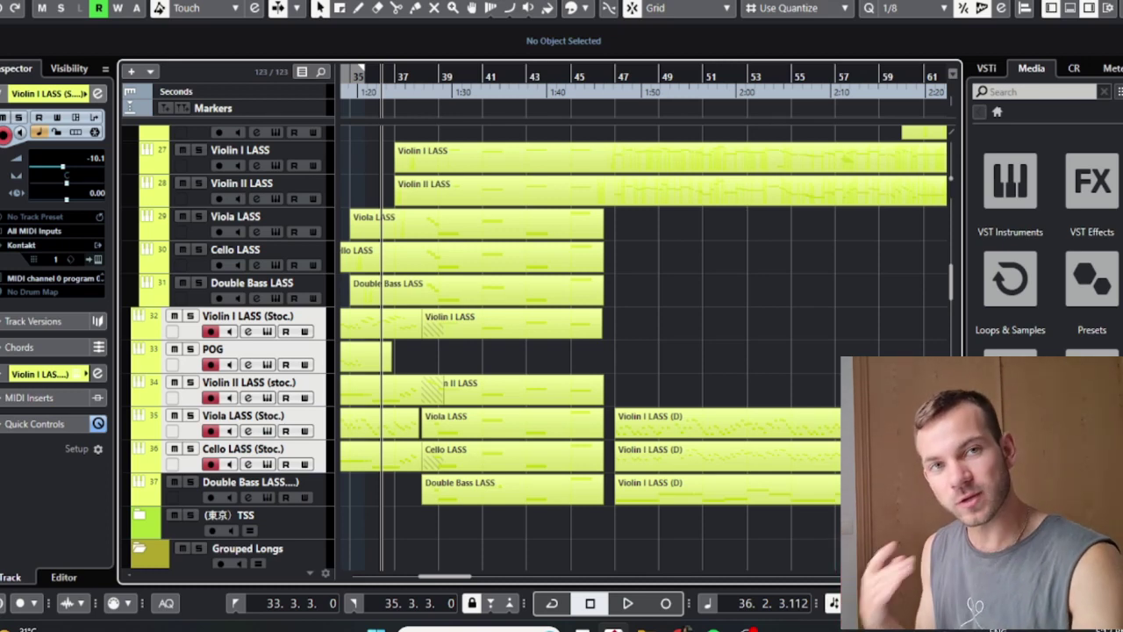
Select the Violin I LASS (D) and POG parts around bars 31–40 and open POG's channel settings
{"action": "key", "text": "h"}
{"action": "key", "text": "h"}
{"action": "key", "text": "h"}
{"action": "key", "text": "h"}
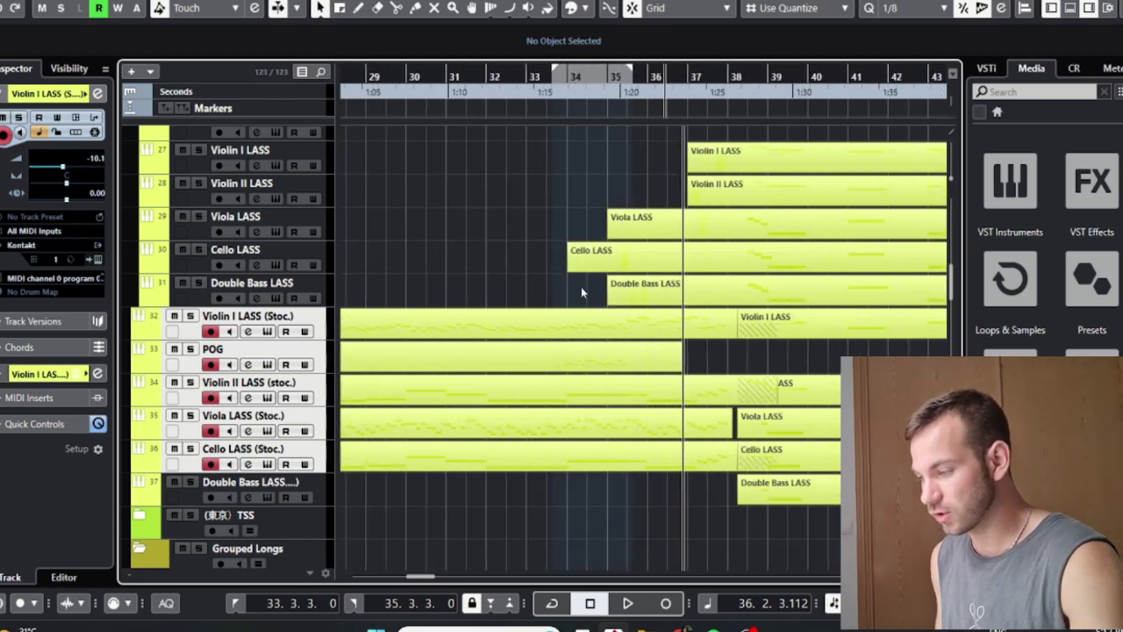
{"action": "left_click", "coordinate": [590, 324]}
{"action": "left_click", "coordinate": [615, 349], "text": "shift"}
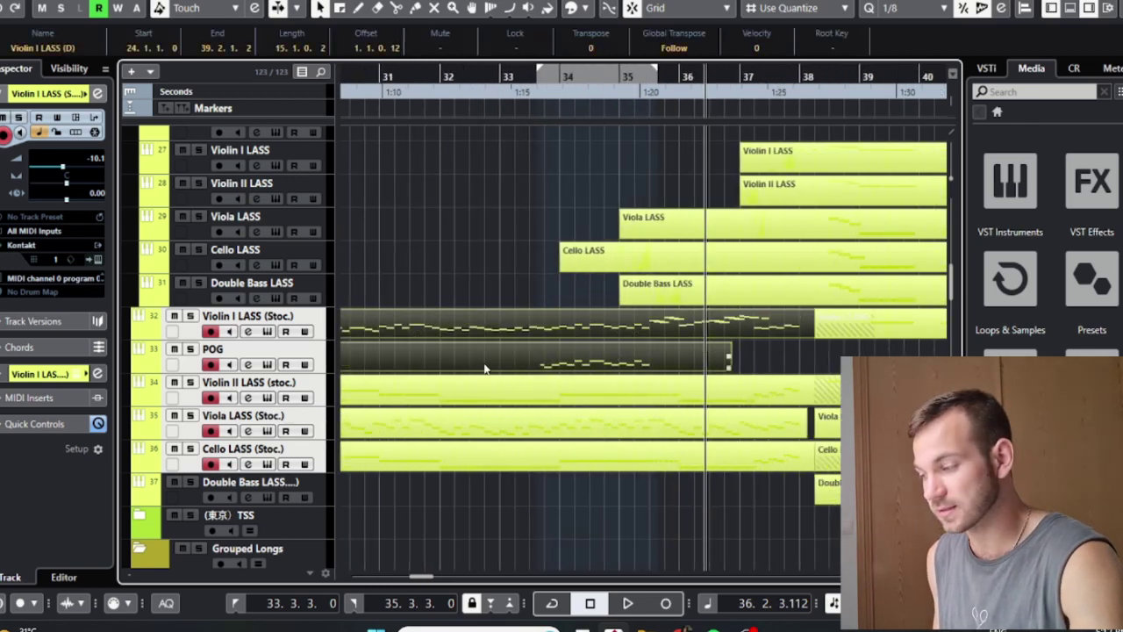
{"action": "left_click", "coordinate": [249, 363]}
{"action": "left_click", "coordinate": [185, 257]}
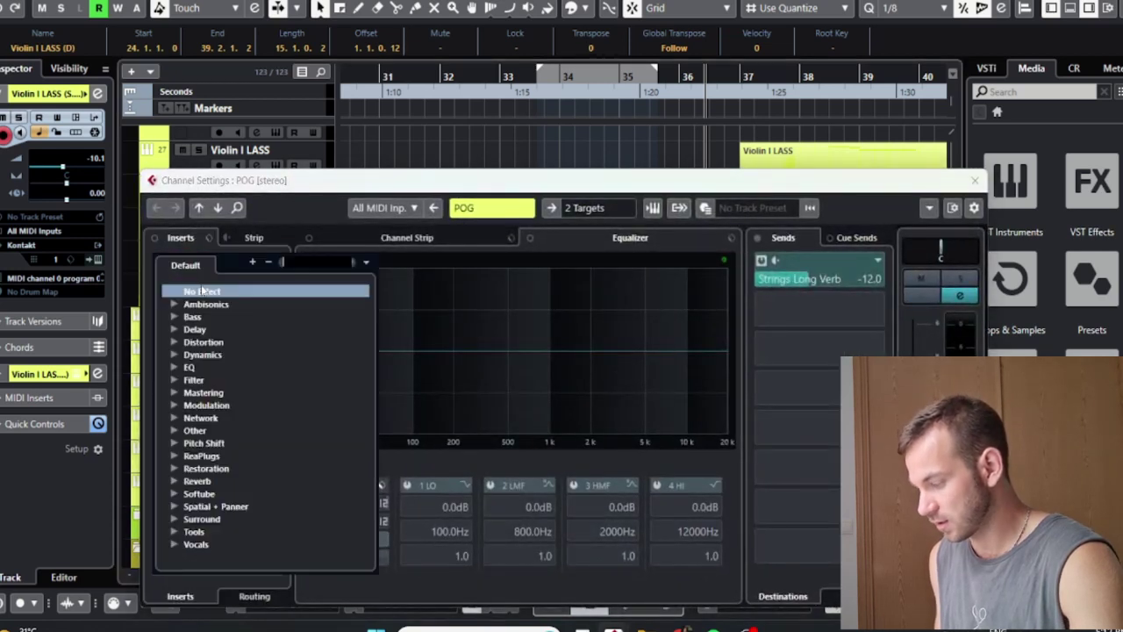
{"action": "type", "text": "freq"}
{"action": "key", "text": "Escape"}
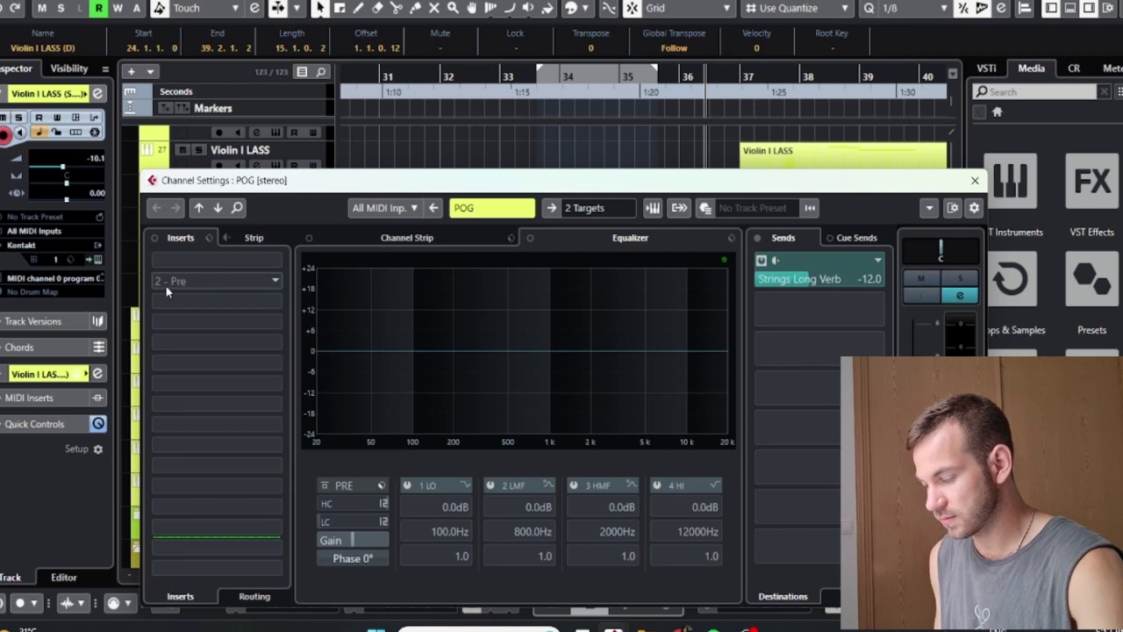
Add a Frequency EQ to POG cutting below about 2.36 kHz at 24 dB/octave, then close both windows
{"action": "left_click", "coordinate": [194, 266]}
{"action": "type", "text": "fre"}
{"action": "key", "text": "Return"}
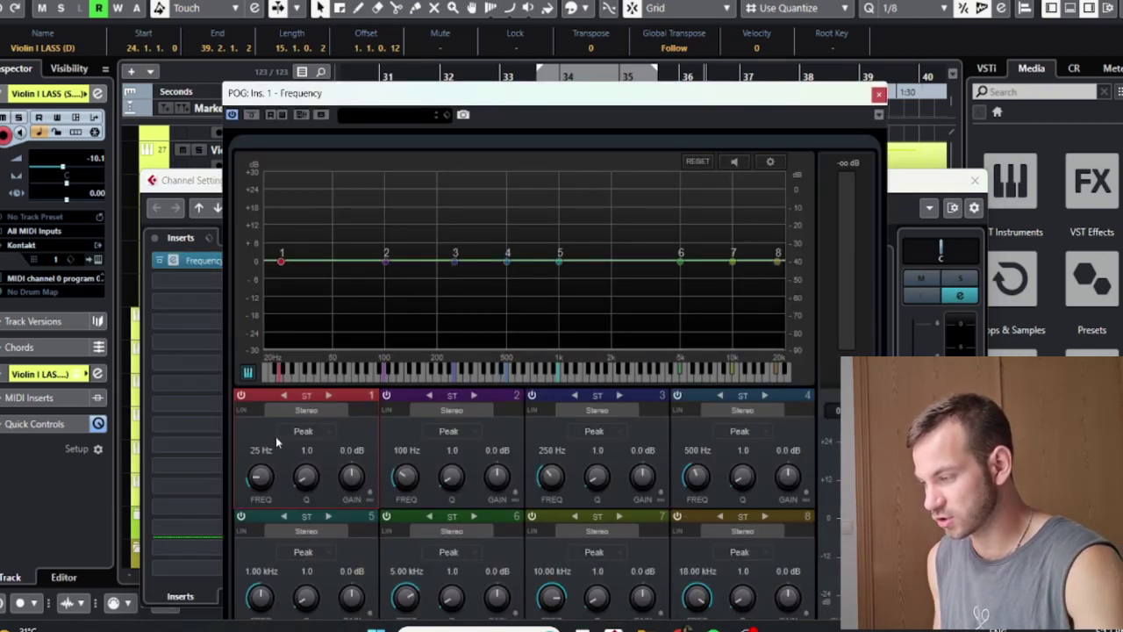
{"action": "left_click", "coordinate": [303, 431]}
{"action": "left_click", "coordinate": [324, 482]}
{"action": "left_click_drag", "start_coordinate": [281, 261], "coordinate": [624, 271]}
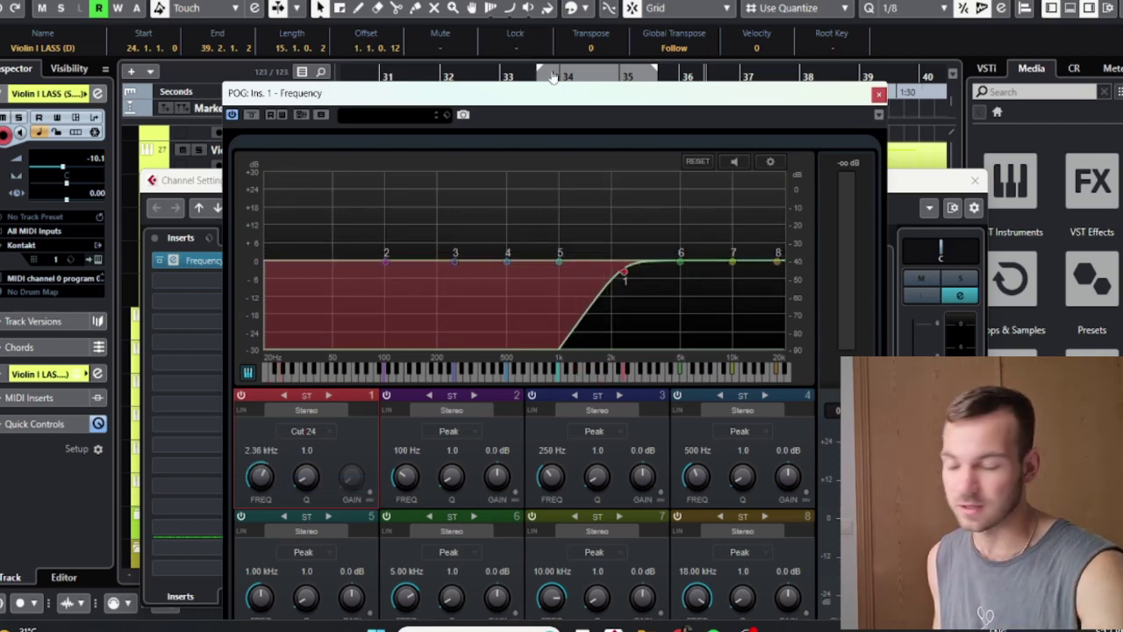
{"action": "left_click", "coordinate": [880, 93]}
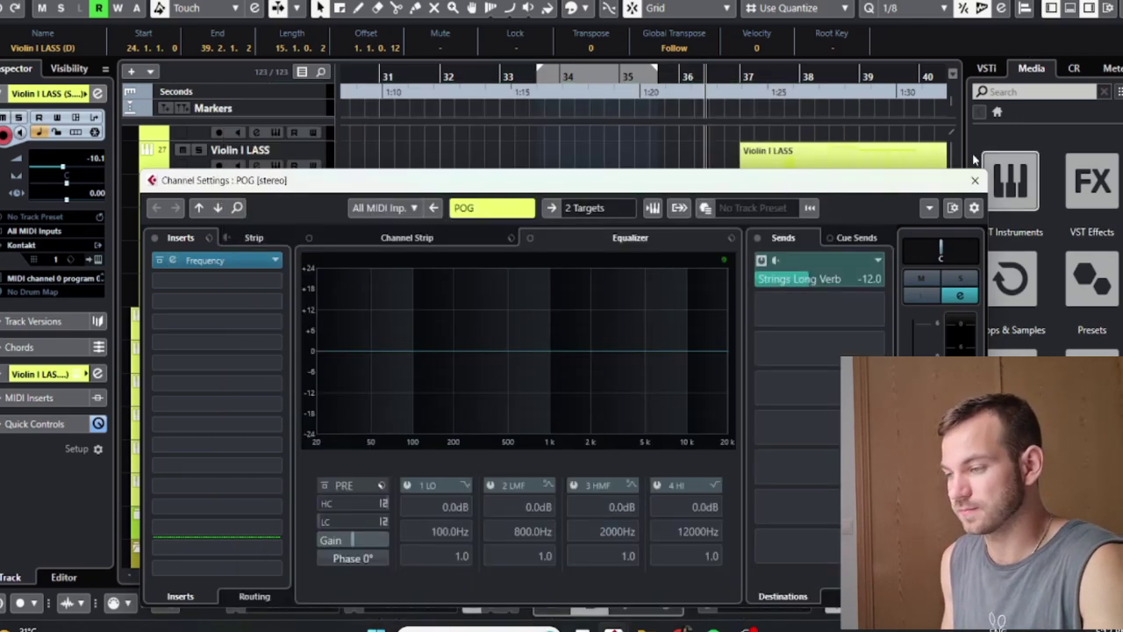
{"action": "left_click", "coordinate": [974, 180]}
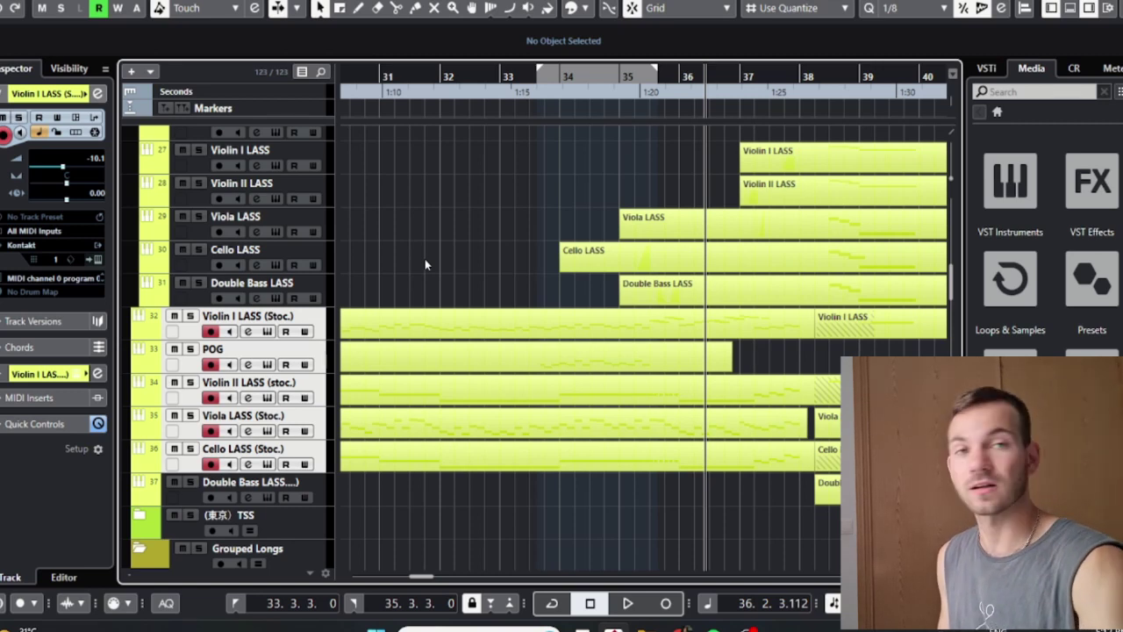
{"action": "key", "text": "g"}
{"action": "key", "text": "g"}
{"action": "scroll", "coordinate": [585, 384], "scroll_direction": "down", "scroll_amount": 3}
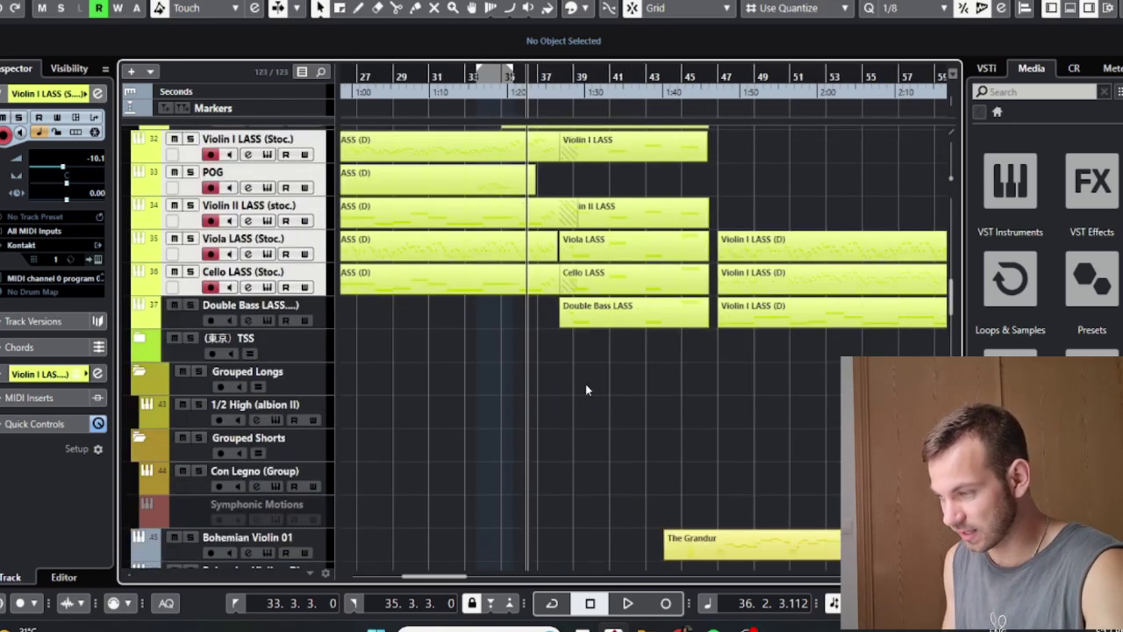
{"action": "left_click_drag", "start_coordinate": [602, 412], "coordinate": [643, 151]}
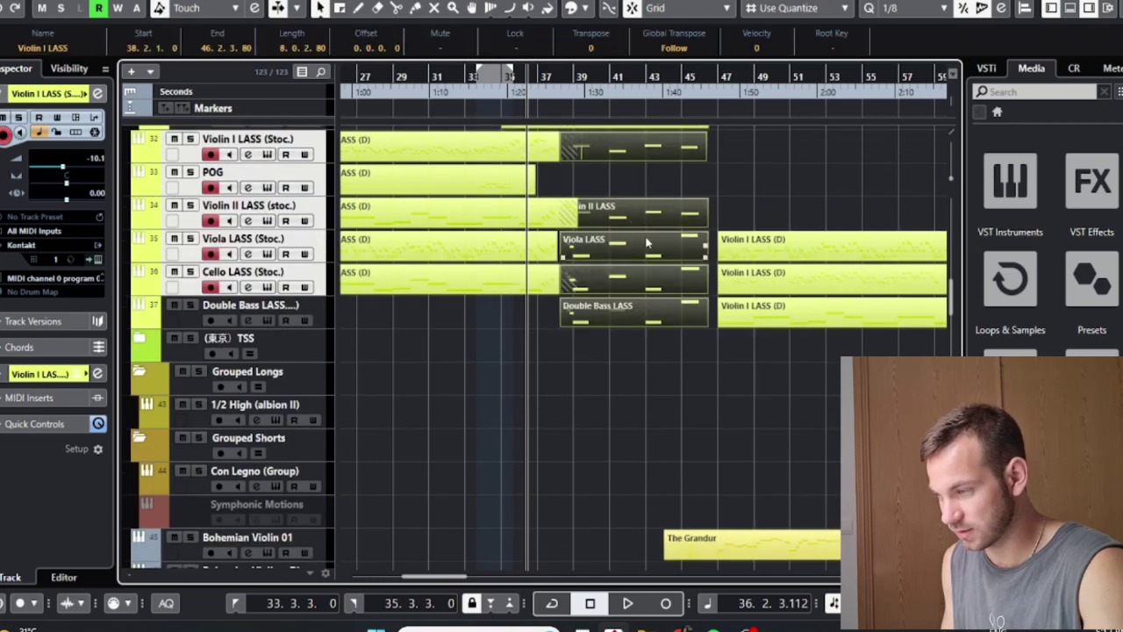
{"action": "scroll", "coordinate": [585, 375], "scroll_direction": "up", "scroll_amount": 5}
{"action": "left_click_drag", "start_coordinate": [772, 264], "coordinate": [694, 210]}
{"action": "scroll", "coordinate": [563, 305], "scroll_direction": "up", "scroll_amount": 3}
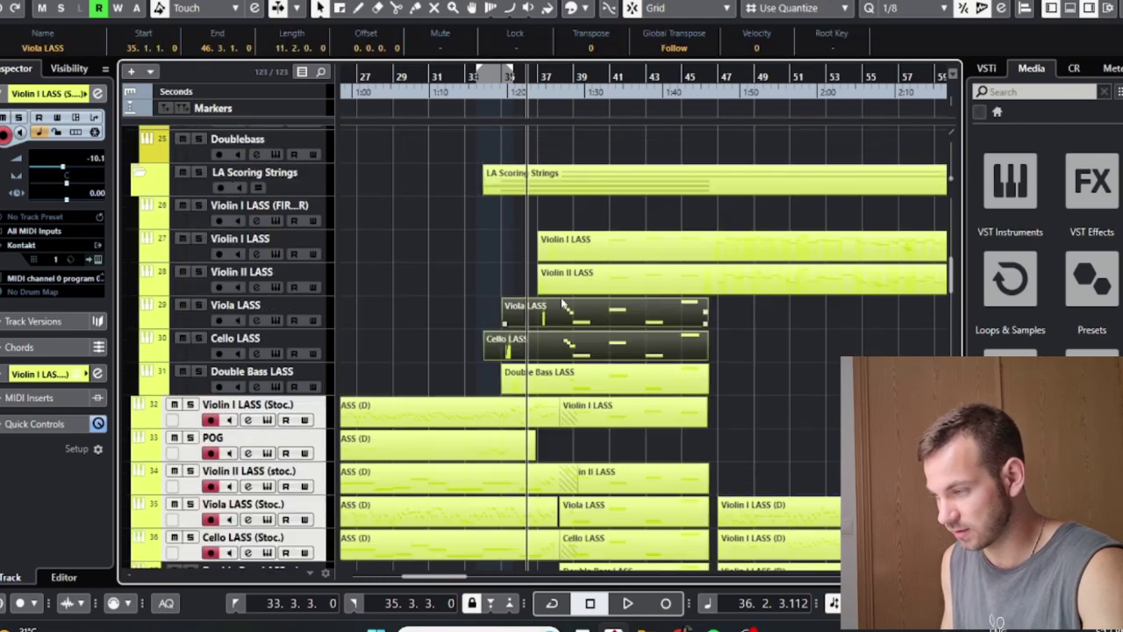
{"action": "scroll", "coordinate": [365, 356], "scroll_direction": "down", "scroll_amount": 10}
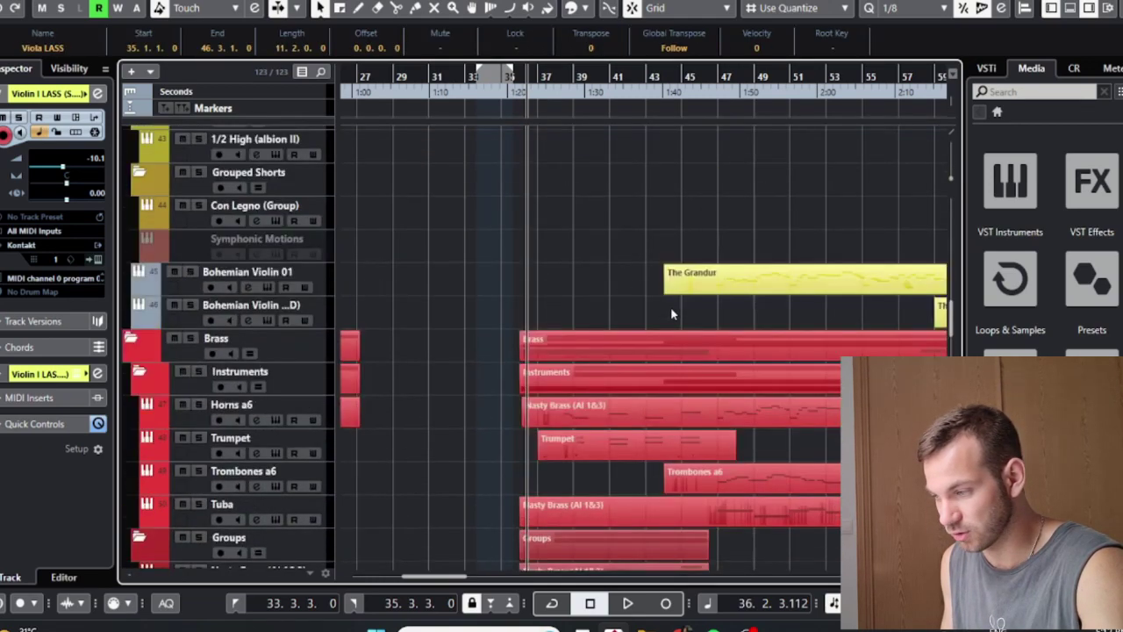
{"action": "key", "text": "g"}
{"action": "scroll", "coordinate": [579, 409], "scroll_direction": "right", "scroll_amount": 2}
{"action": "key", "text": "h"}
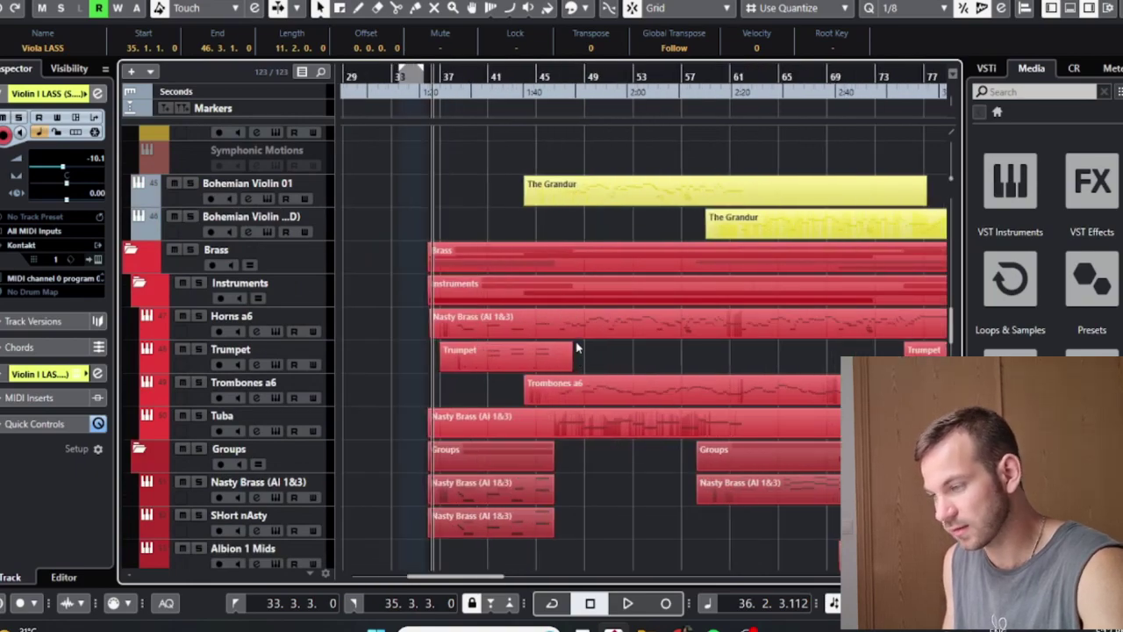
{"action": "scroll", "coordinate": [576, 351], "scroll_direction": "left", "scroll_amount": 6}
{"action": "scroll", "coordinate": [564, 297], "scroll_direction": "up", "scroll_amount": 3}
{"action": "key", "text": "g"}
{"action": "scroll", "coordinate": [501, 397], "scroll_direction": "up", "scroll_amount": 10}
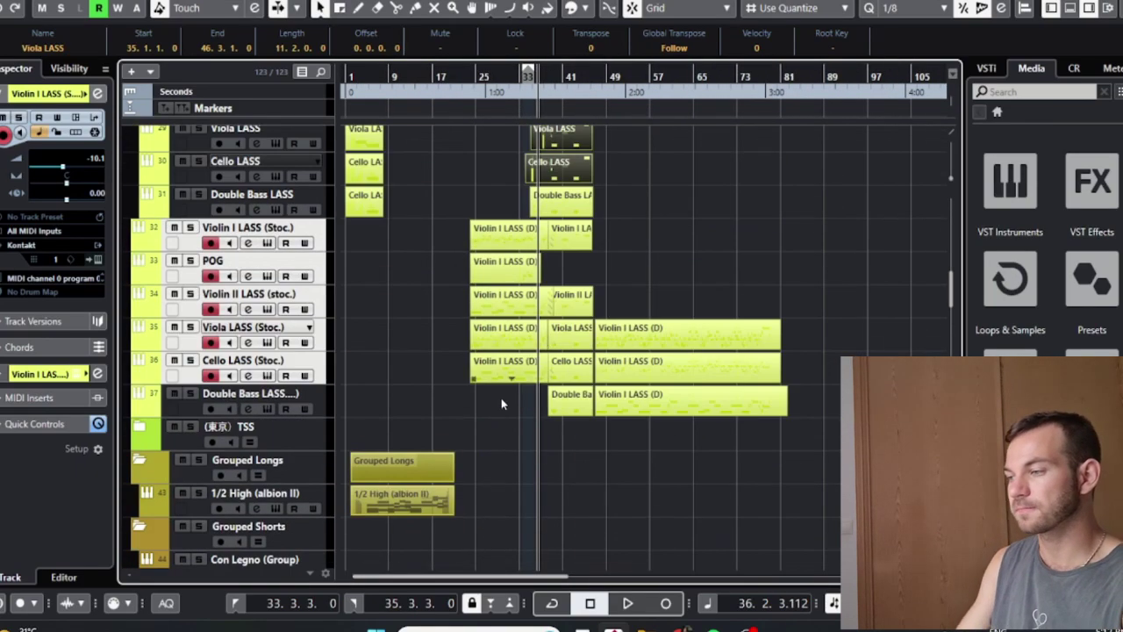
{"action": "scroll", "coordinate": [473, 429], "scroll_direction": "up", "scroll_amount": 4}
{"action": "key", "text": "h"}
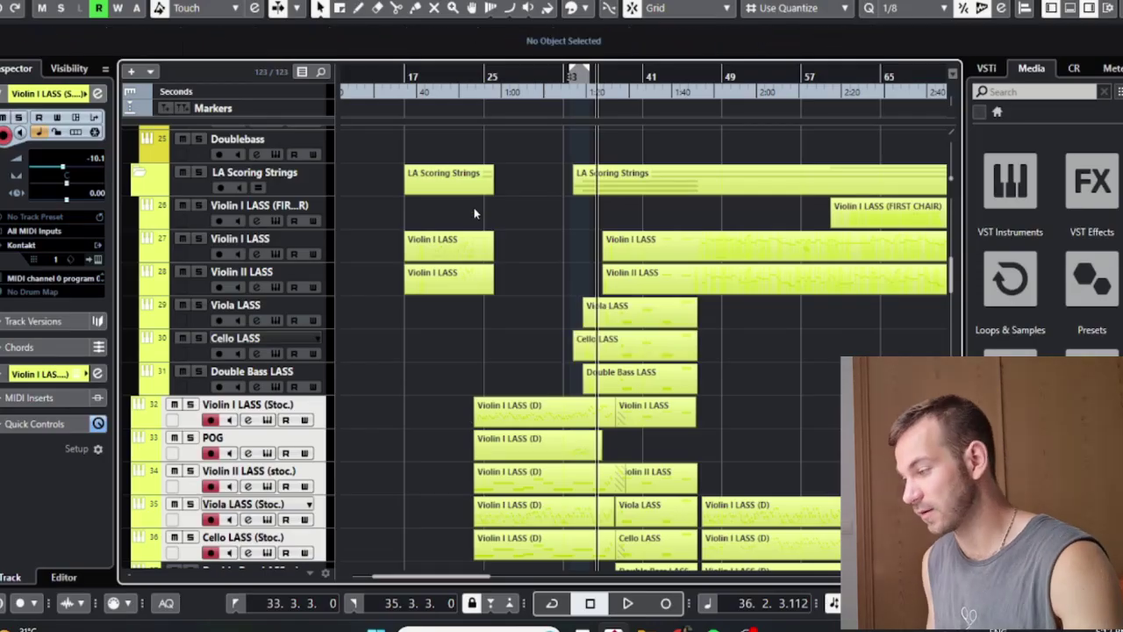
Open Kontakt on the Violin I LASS legato track and scroll through its Libraries list
{"action": "left_click", "coordinate": [275, 221]}
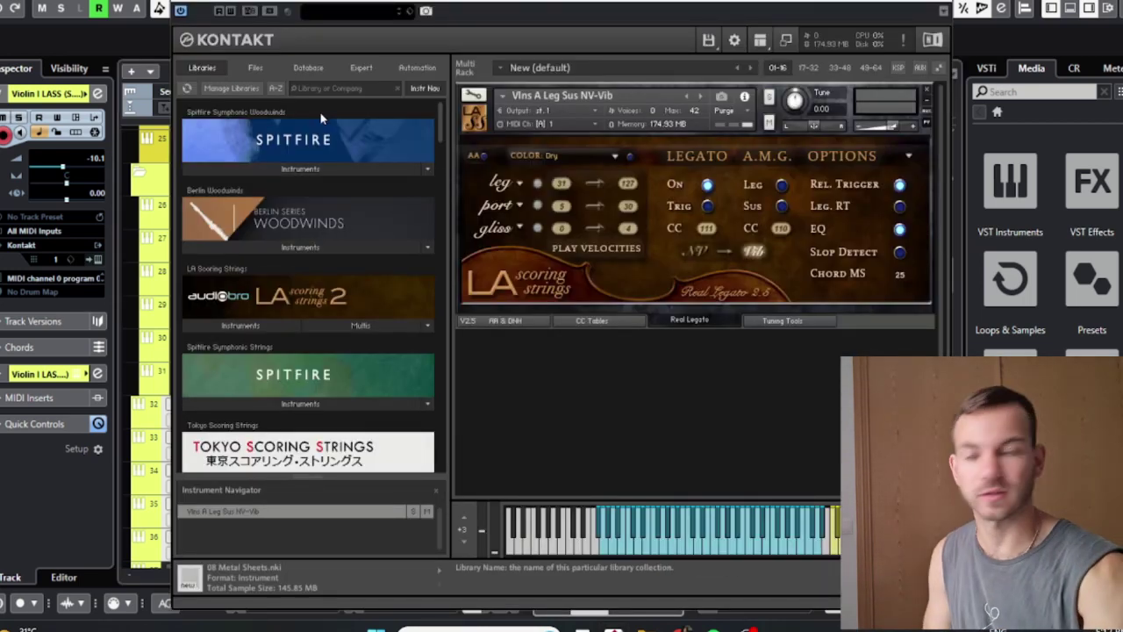
{"action": "scroll", "coordinate": [322, 119], "scroll_direction": "down", "scroll_amount": 15}
{"action": "scroll", "coordinate": [323, 118], "scroll_direction": "down", "scroll_amount": 20}
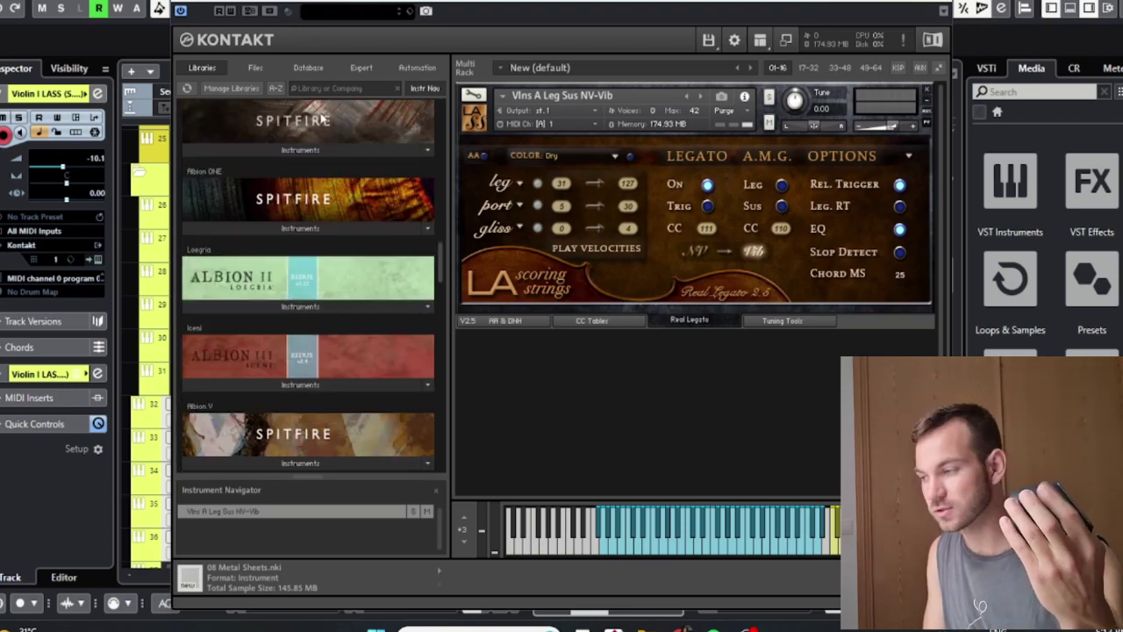
{"action": "scroll", "coordinate": [322, 119], "scroll_direction": "down", "scroll_amount": 10}
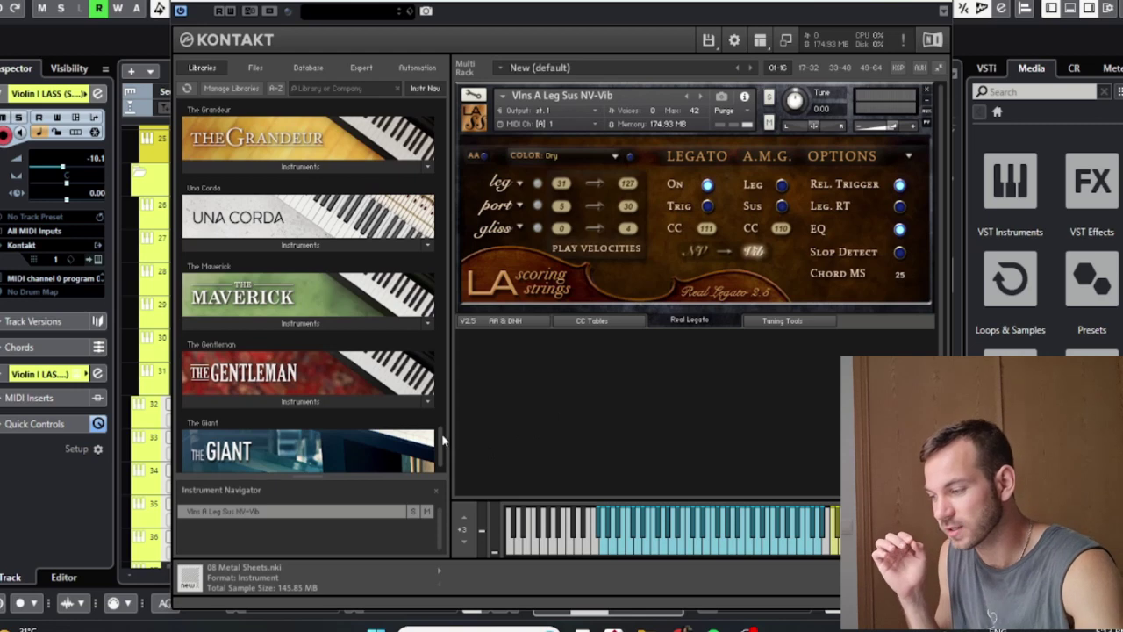
{"action": "left_click_drag", "start_coordinate": [442, 441], "coordinate": [430, 109]}
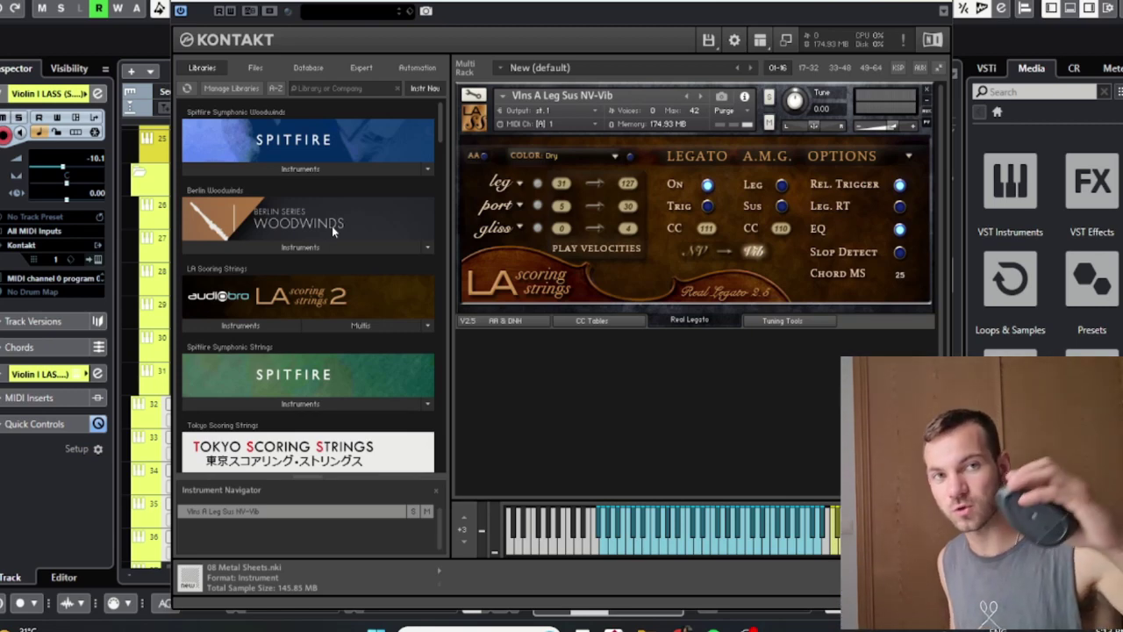
{"action": "scroll", "coordinate": [332, 225], "scroll_direction": "down", "scroll_amount": 3}
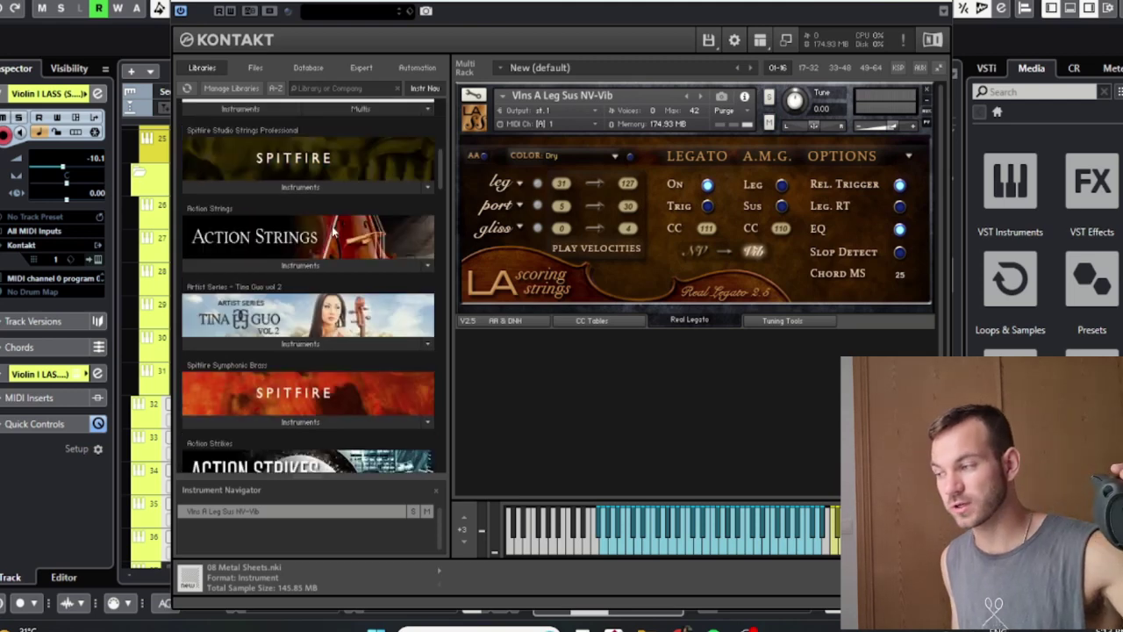
{"action": "scroll", "coordinate": [333, 230], "scroll_direction": "down", "scroll_amount": 15}
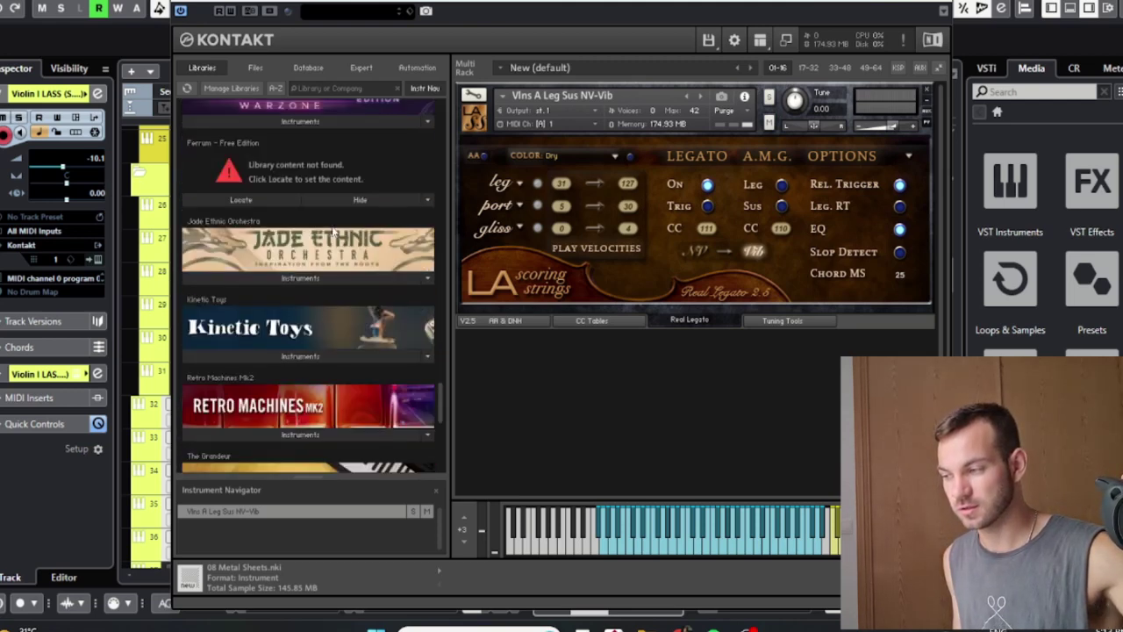
{"action": "scroll", "coordinate": [333, 230], "scroll_direction": "up", "scroll_amount": 10}
{"action": "scroll", "coordinate": [333, 230], "scroll_direction": "down", "scroll_amount": 8}
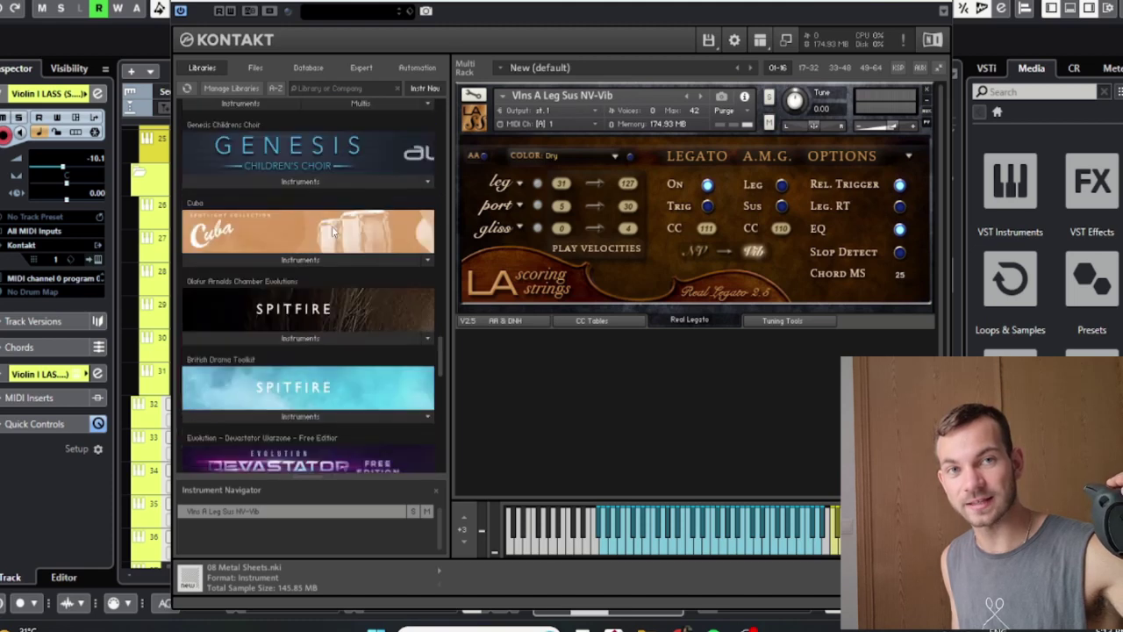
{"action": "scroll", "coordinate": [332, 230], "scroll_direction": "up", "scroll_amount": 6}
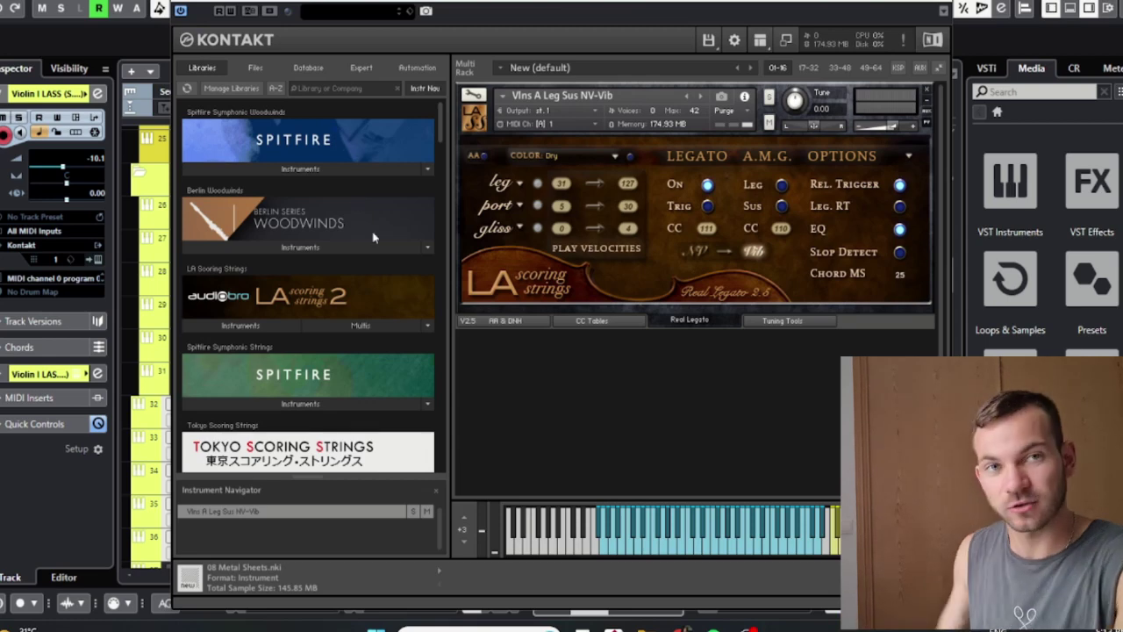
{"action": "scroll", "coordinate": [364, 176], "scroll_direction": "down", "scroll_amount": 10}
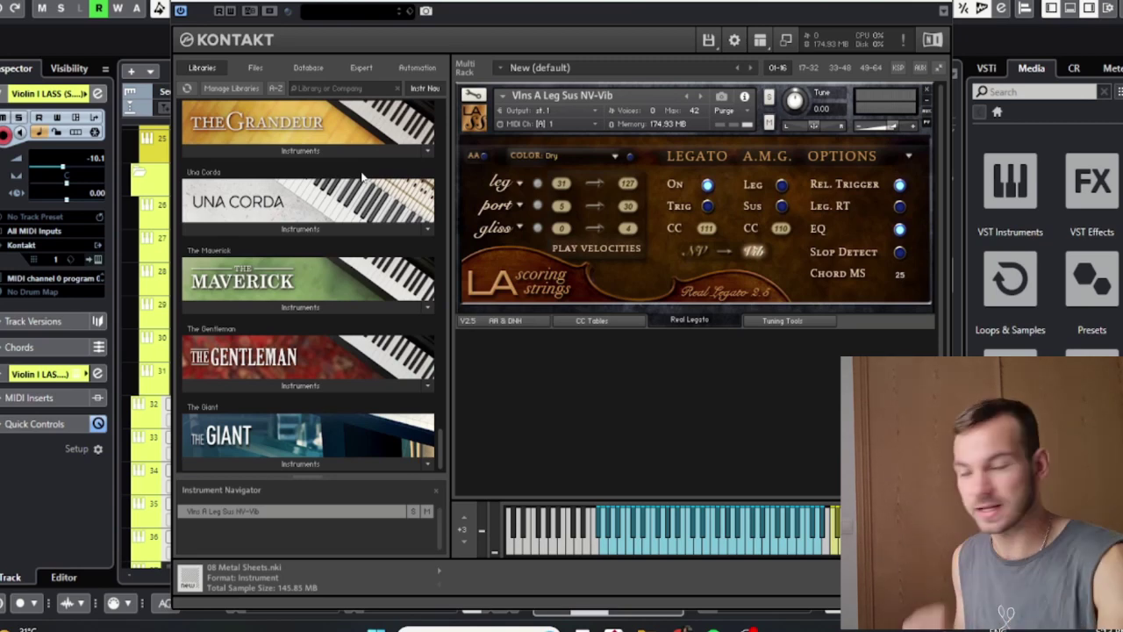
{"action": "scroll", "coordinate": [367, 230], "scroll_direction": "up", "scroll_amount": 5}
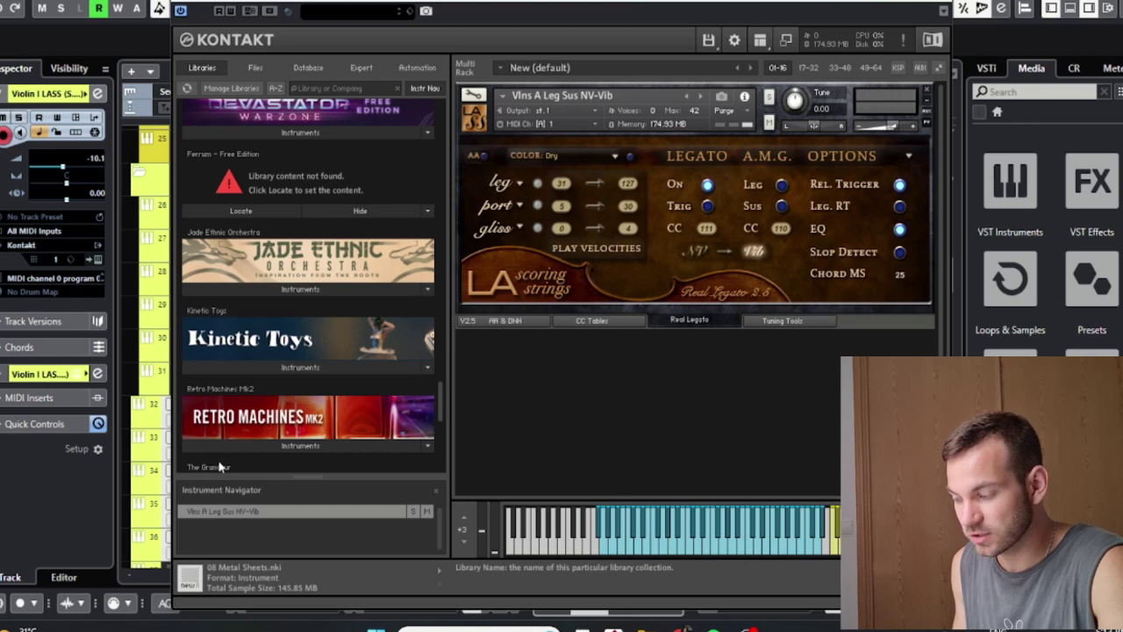
{"action": "scroll", "coordinate": [253, 390], "scroll_direction": "down", "scroll_amount": 5}
{"action": "scroll", "coordinate": [254, 390], "scroll_direction": "up", "scroll_amount": 5}
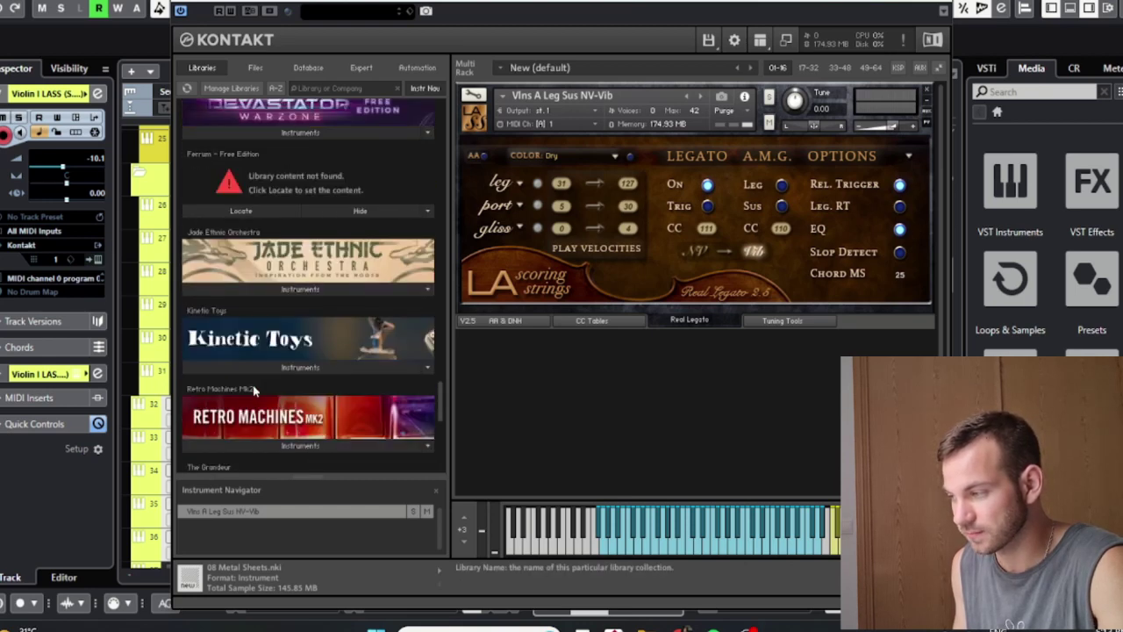
{"action": "scroll", "coordinate": [254, 390], "scroll_direction": "up", "scroll_amount": 10}
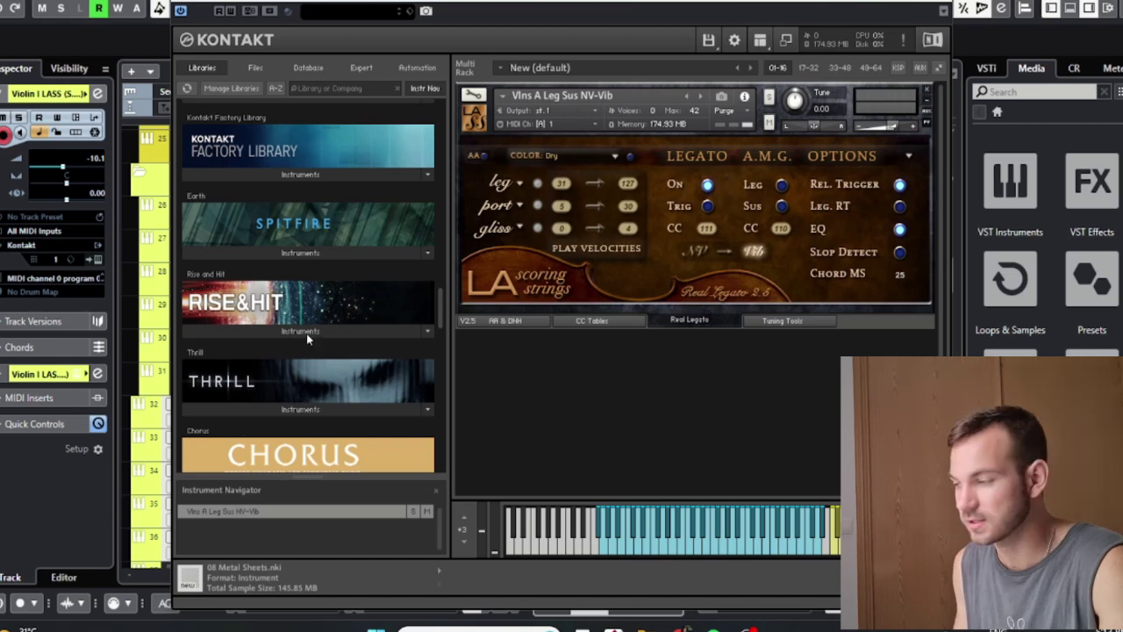
{"action": "scroll", "coordinate": [286, 285], "scroll_direction": "down", "scroll_amount": 5}
{"action": "scroll", "coordinate": [286, 285], "scroll_direction": "up", "scroll_amount": 5}
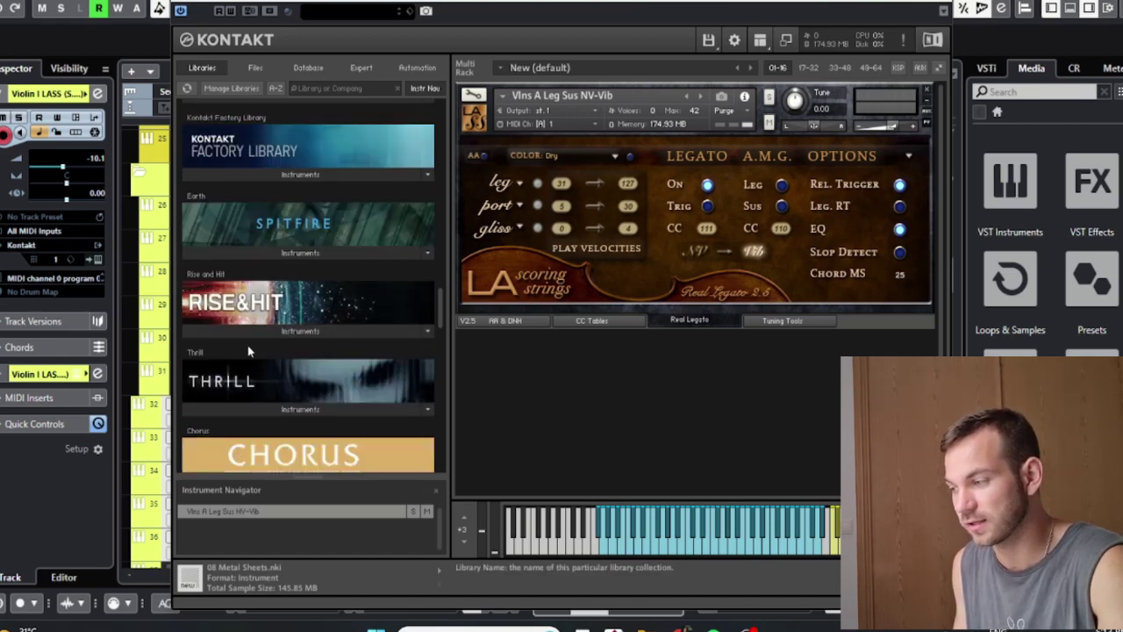
{"action": "scroll", "coordinate": [236, 453], "scroll_direction": "down", "scroll_amount": 5}
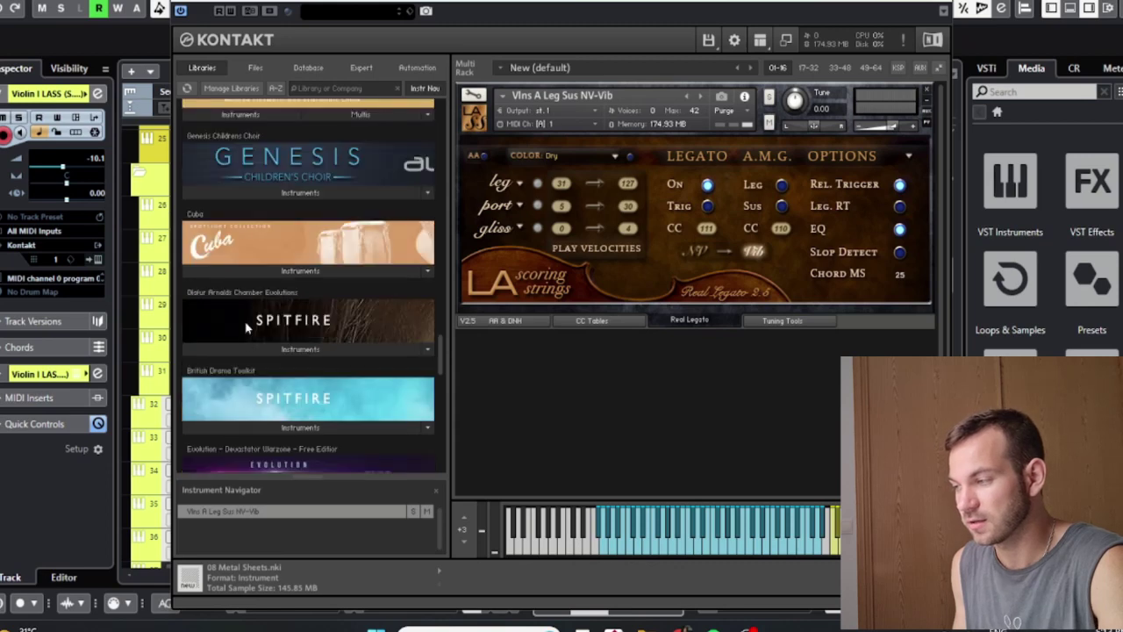
{"action": "left_click", "coordinate": [227, 114]}
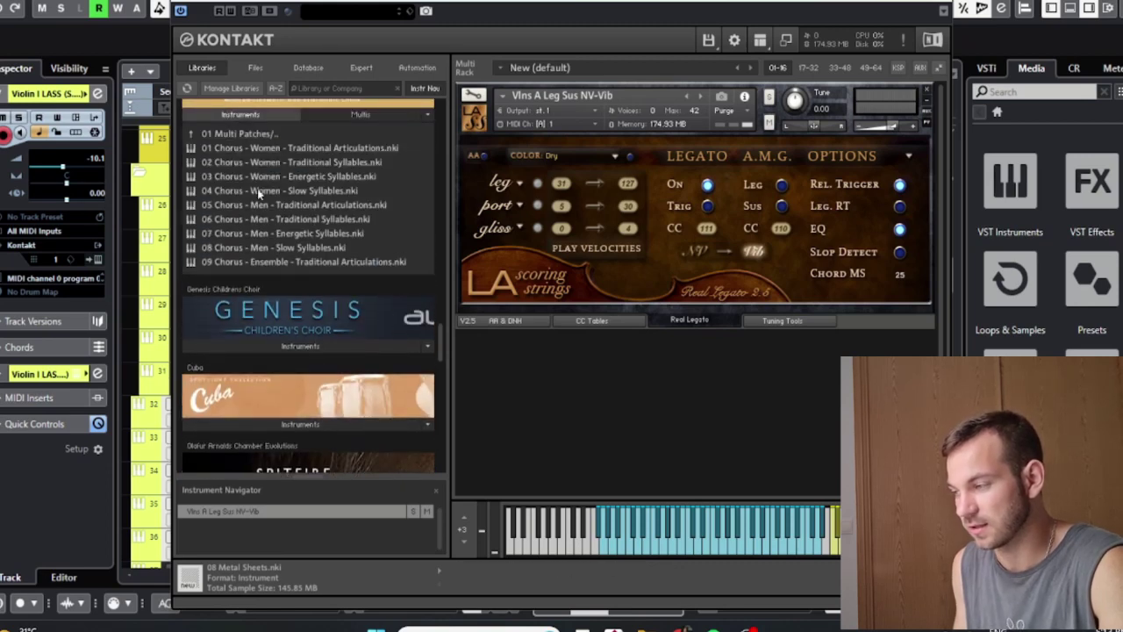
{"action": "left_click", "coordinate": [253, 115]}
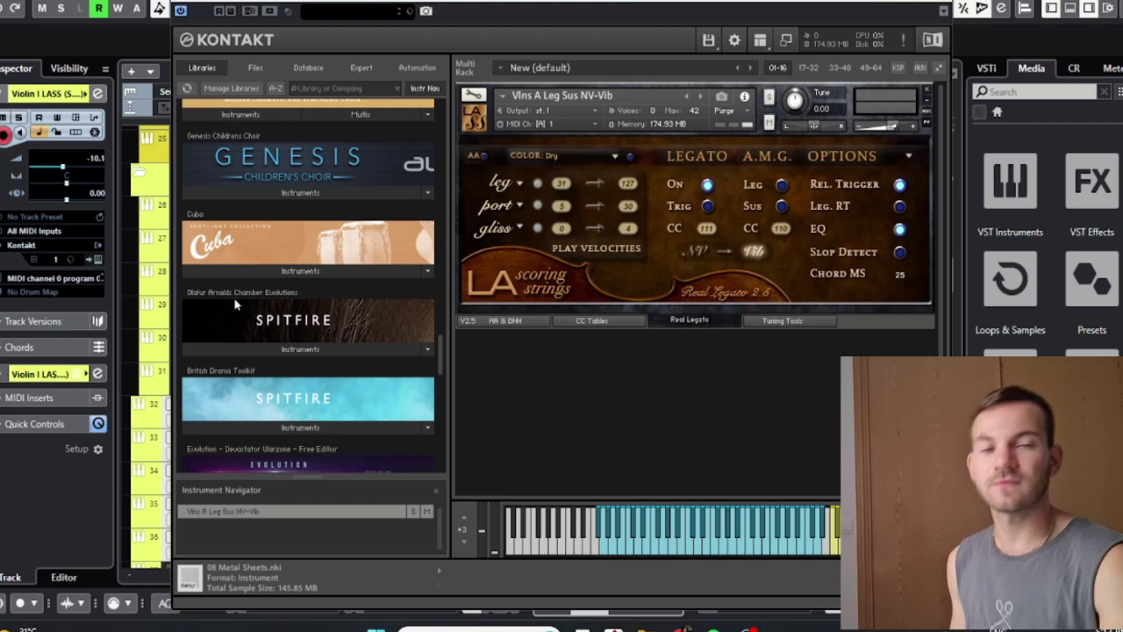
{"action": "scroll", "coordinate": [235, 305], "scroll_direction": "up", "scroll_amount": 5}
{"action": "scroll", "coordinate": [275, 290], "scroll_direction": "down", "scroll_amount": 3}
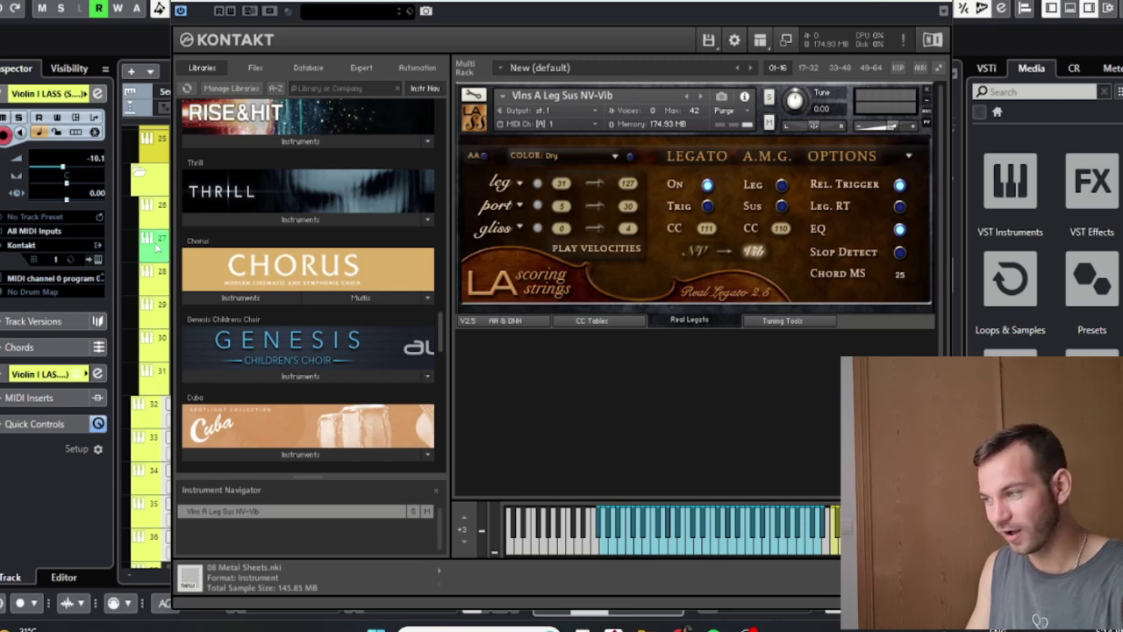
{"action": "scroll", "coordinate": [250, 292], "scroll_direction": "up", "scroll_amount": 10}
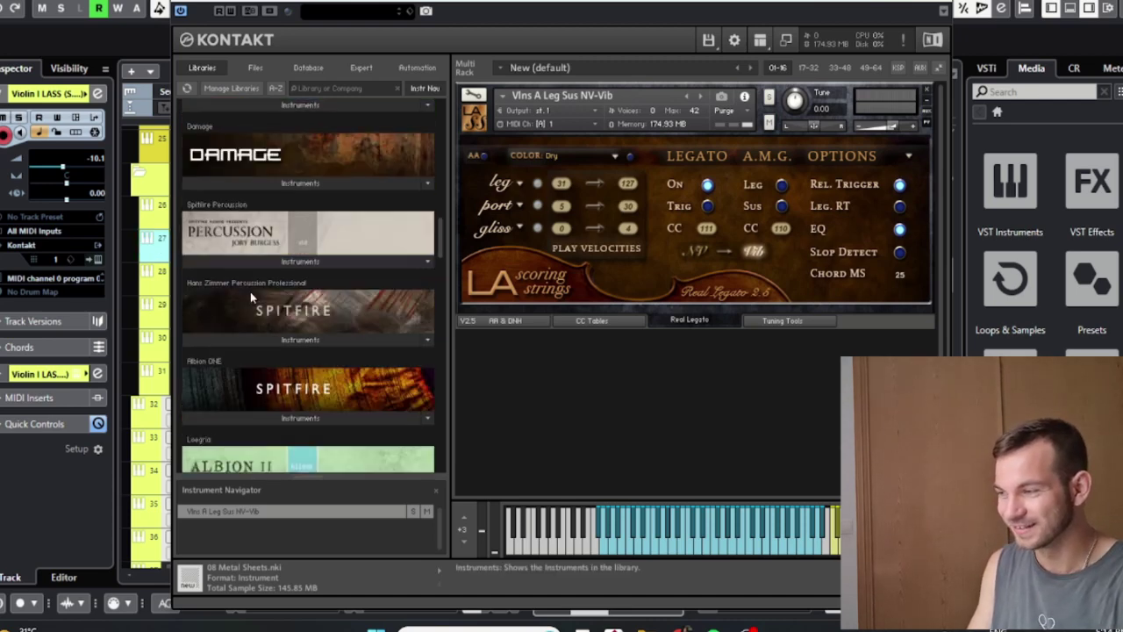